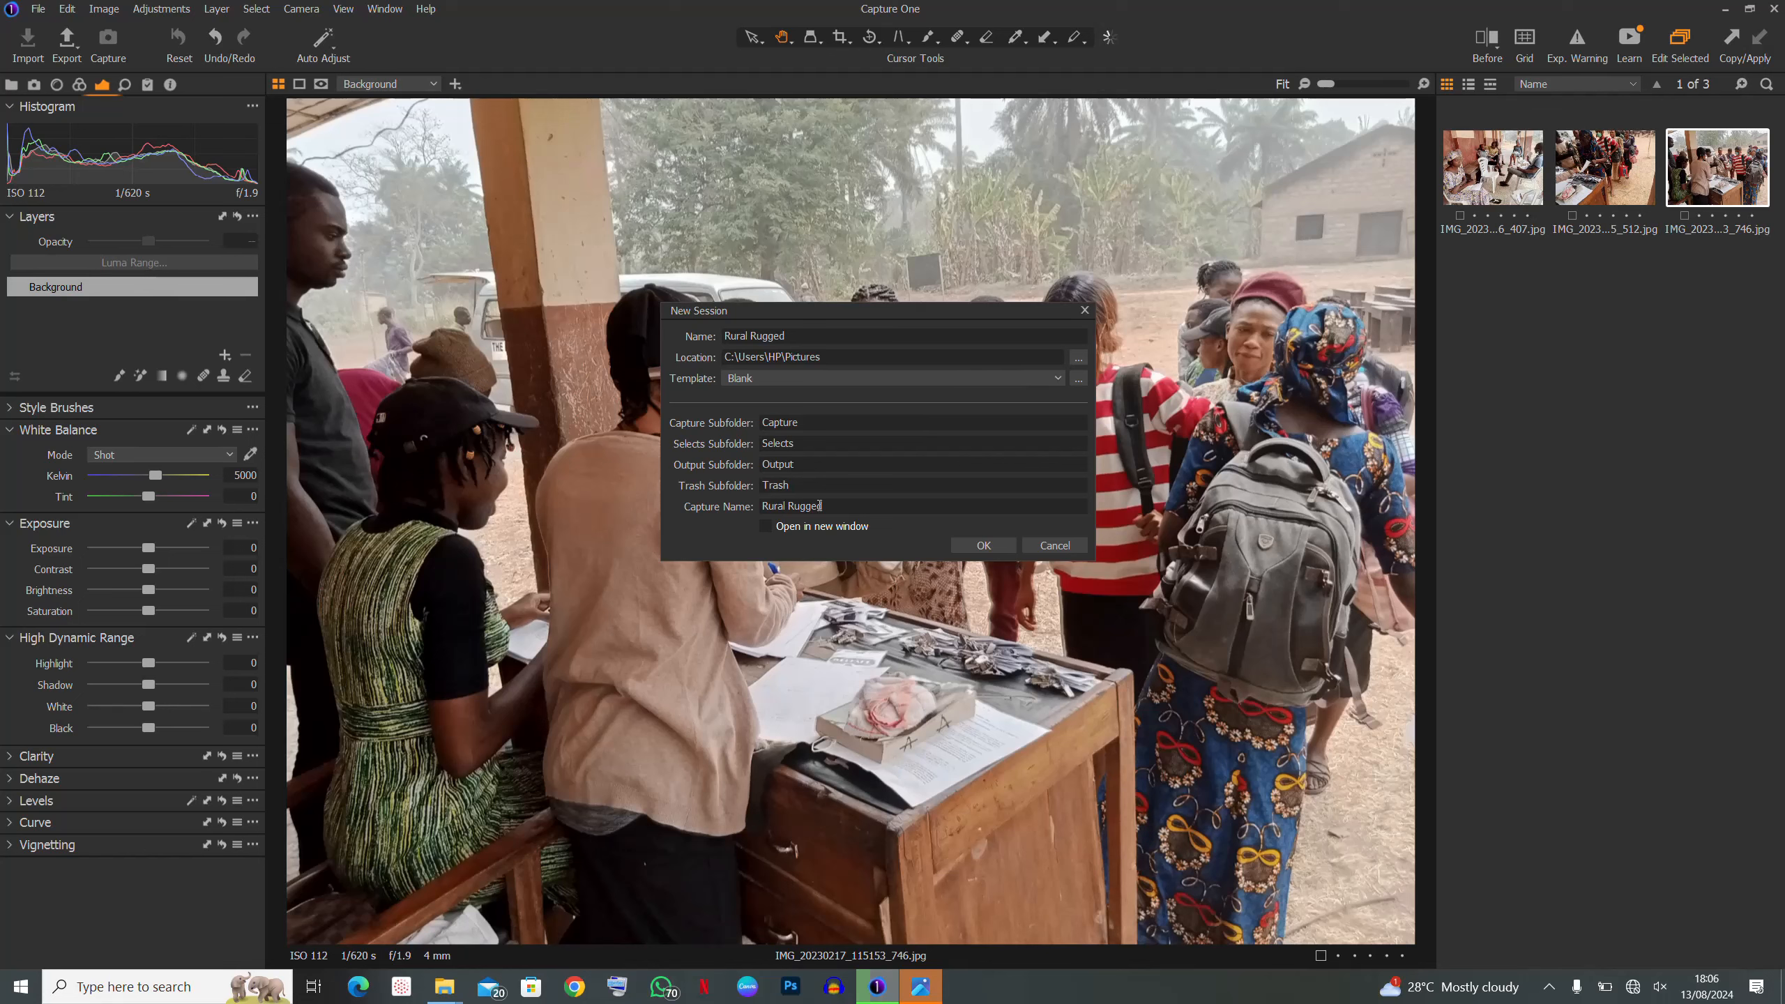
# - Confirm the Rural Rugged session, decline the catalog backup, and return to the empty session
pyautogui.click(971, 547)
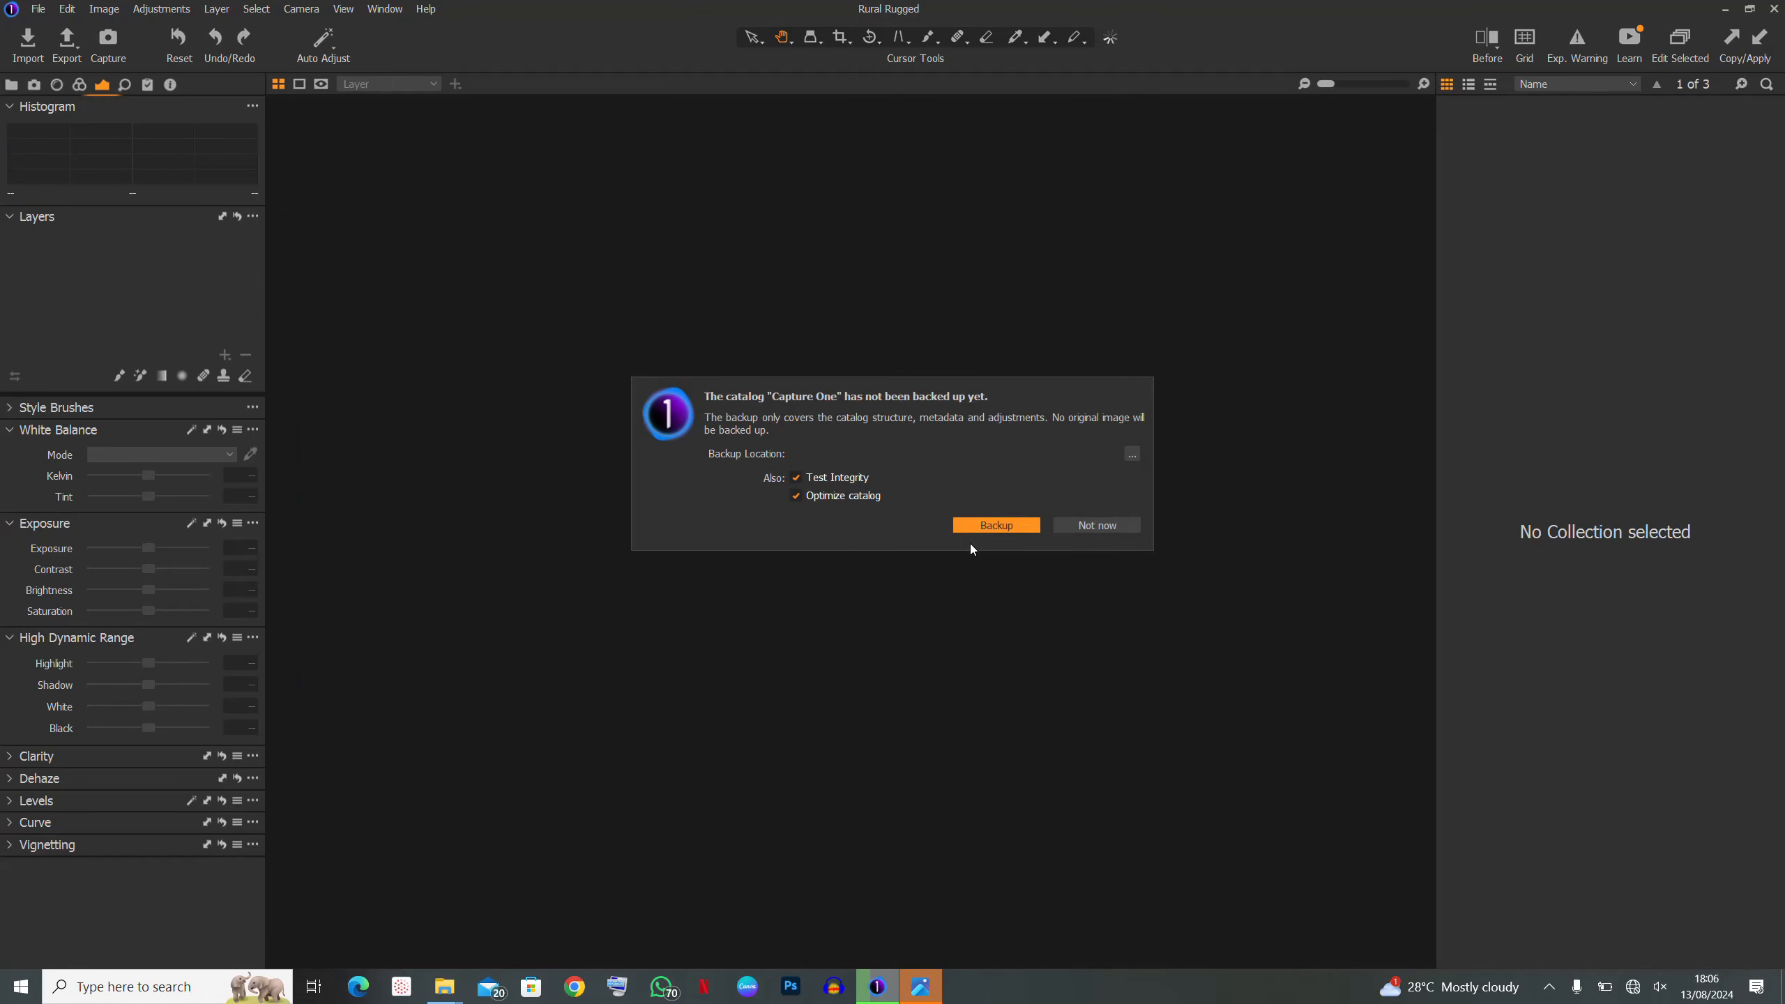
pyautogui.click(1075, 528)
pyautogui.click(917, 990)
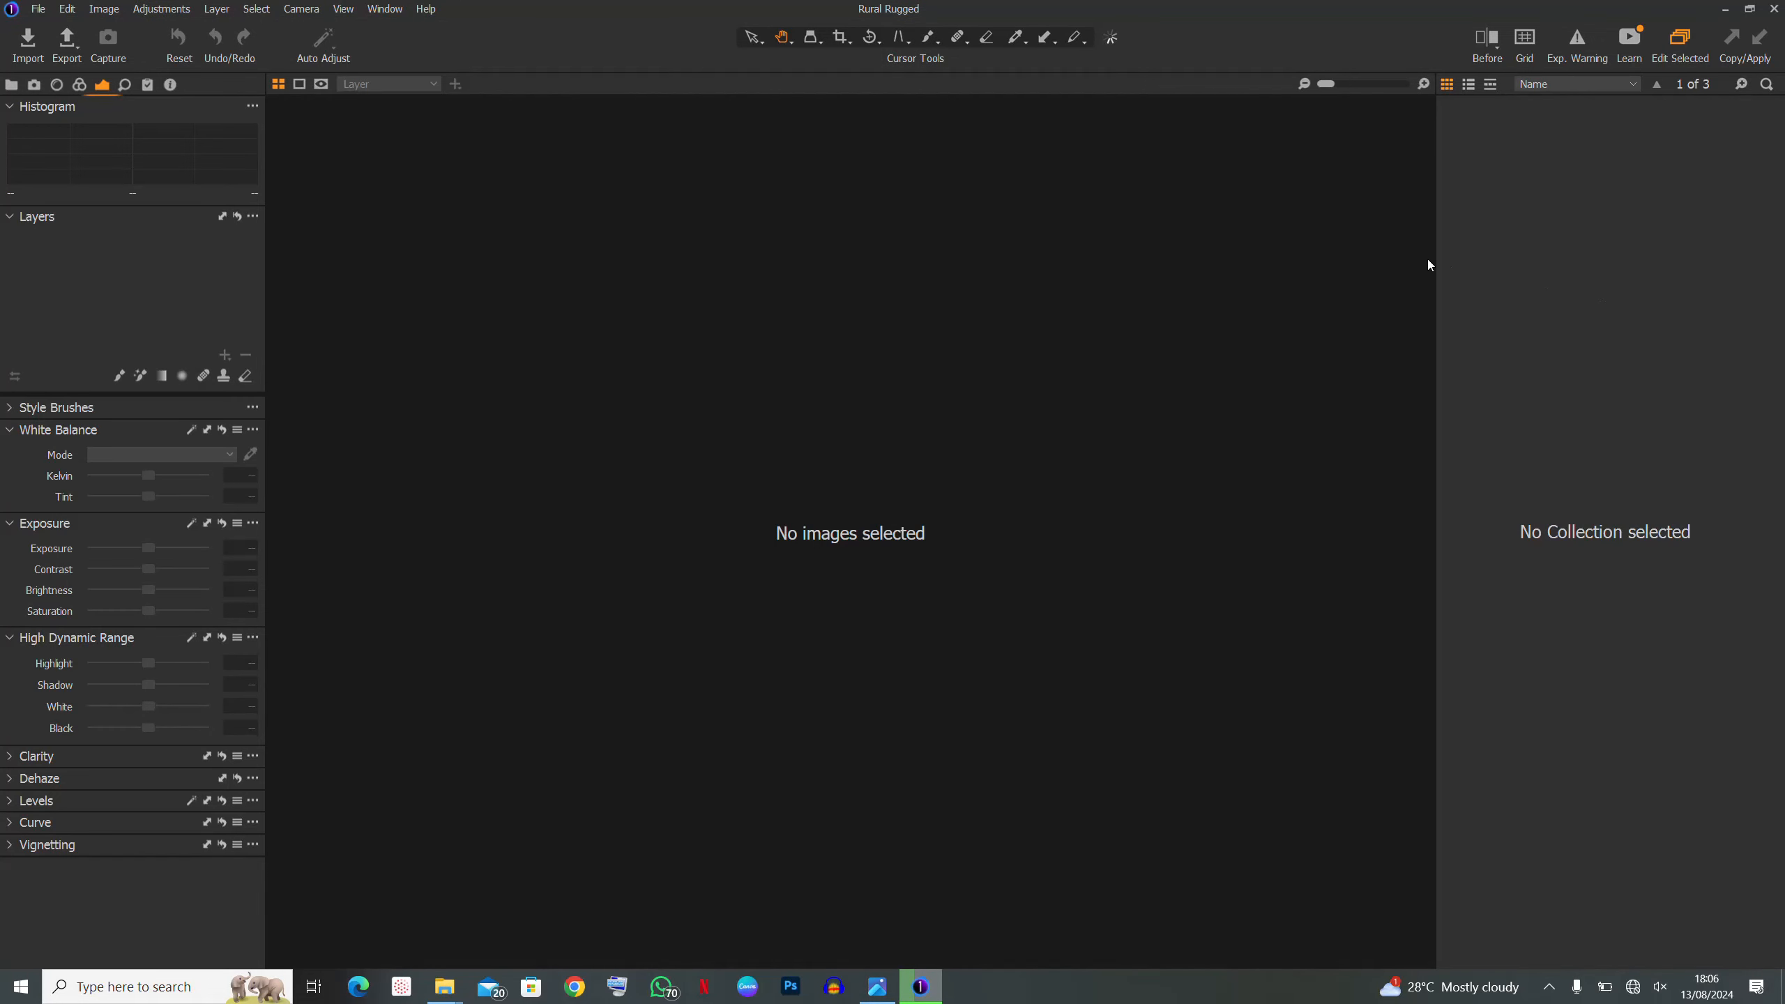
# - Open the Rural Rugged Capture Folder from the Library's Session Folders, bringing up File Explorer
pyautogui.click(11, 85)
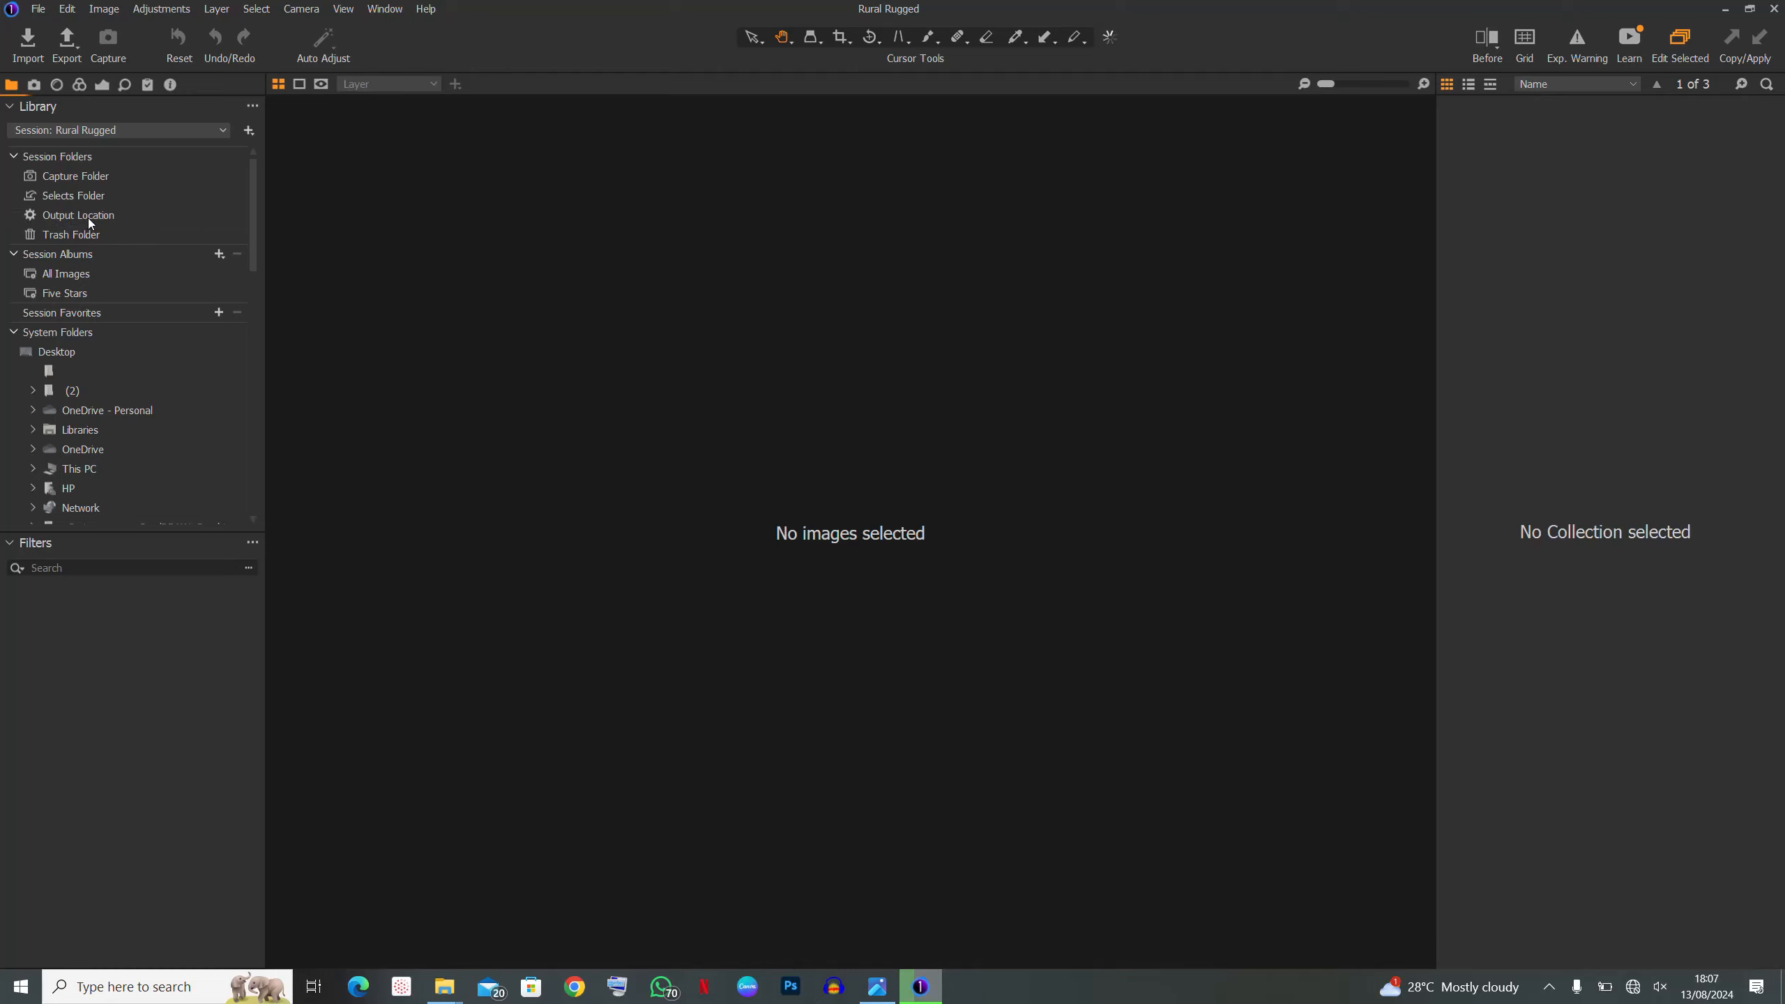
pyautogui.click(83, 181)
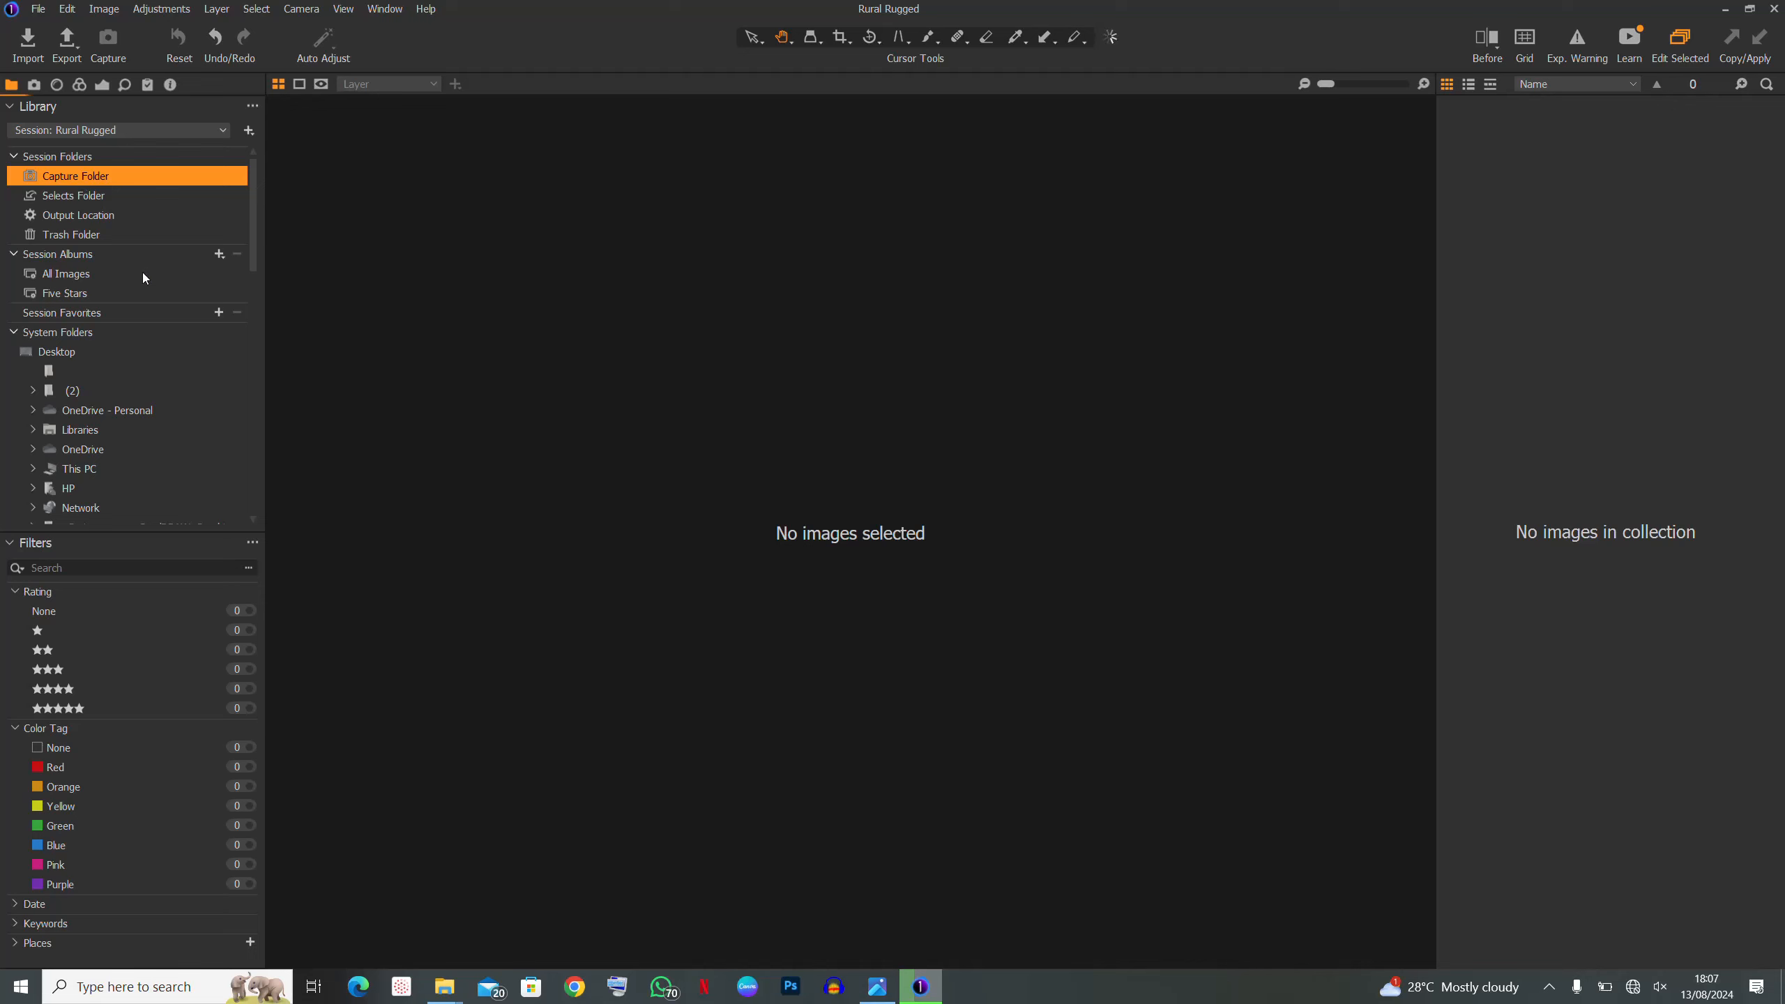
pyautogui.click(445, 987)
# - In the rugged folder, select IMG_20230217_172655_650 alone and widen the preview pane
pyautogui.click(548, 912)
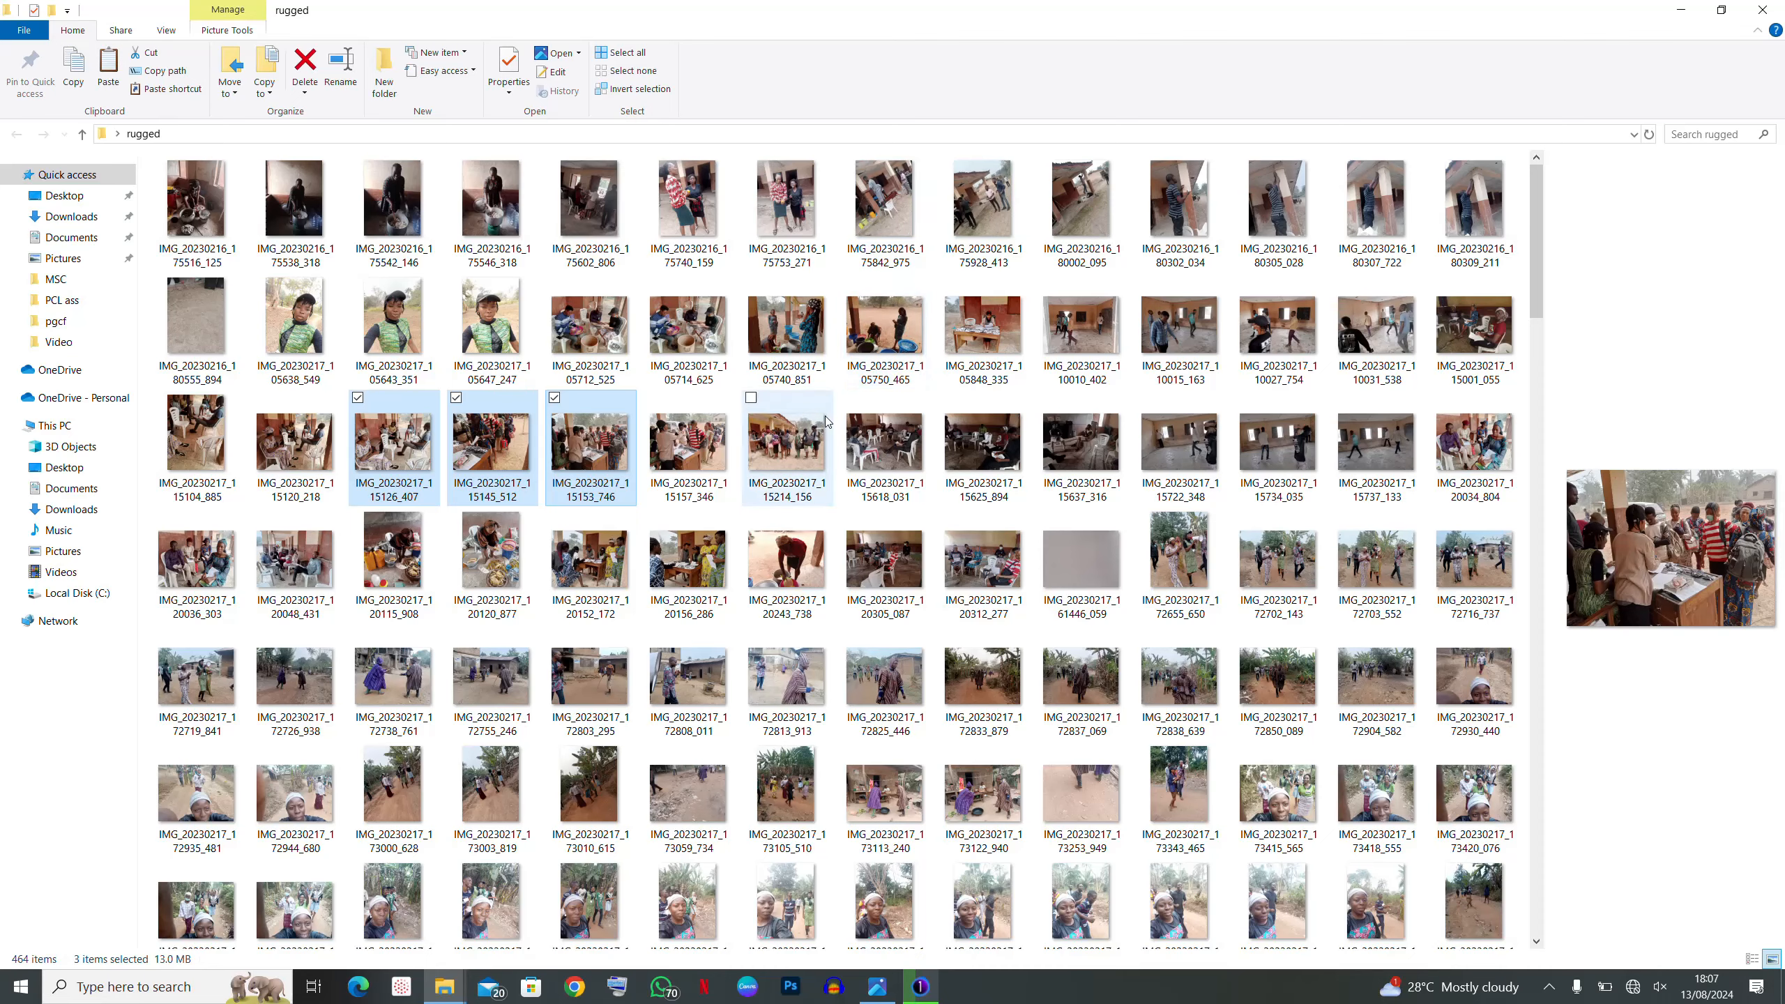
pyautogui.scroll(-2, 828, 422)
pyautogui.scroll(-1, 828, 422)
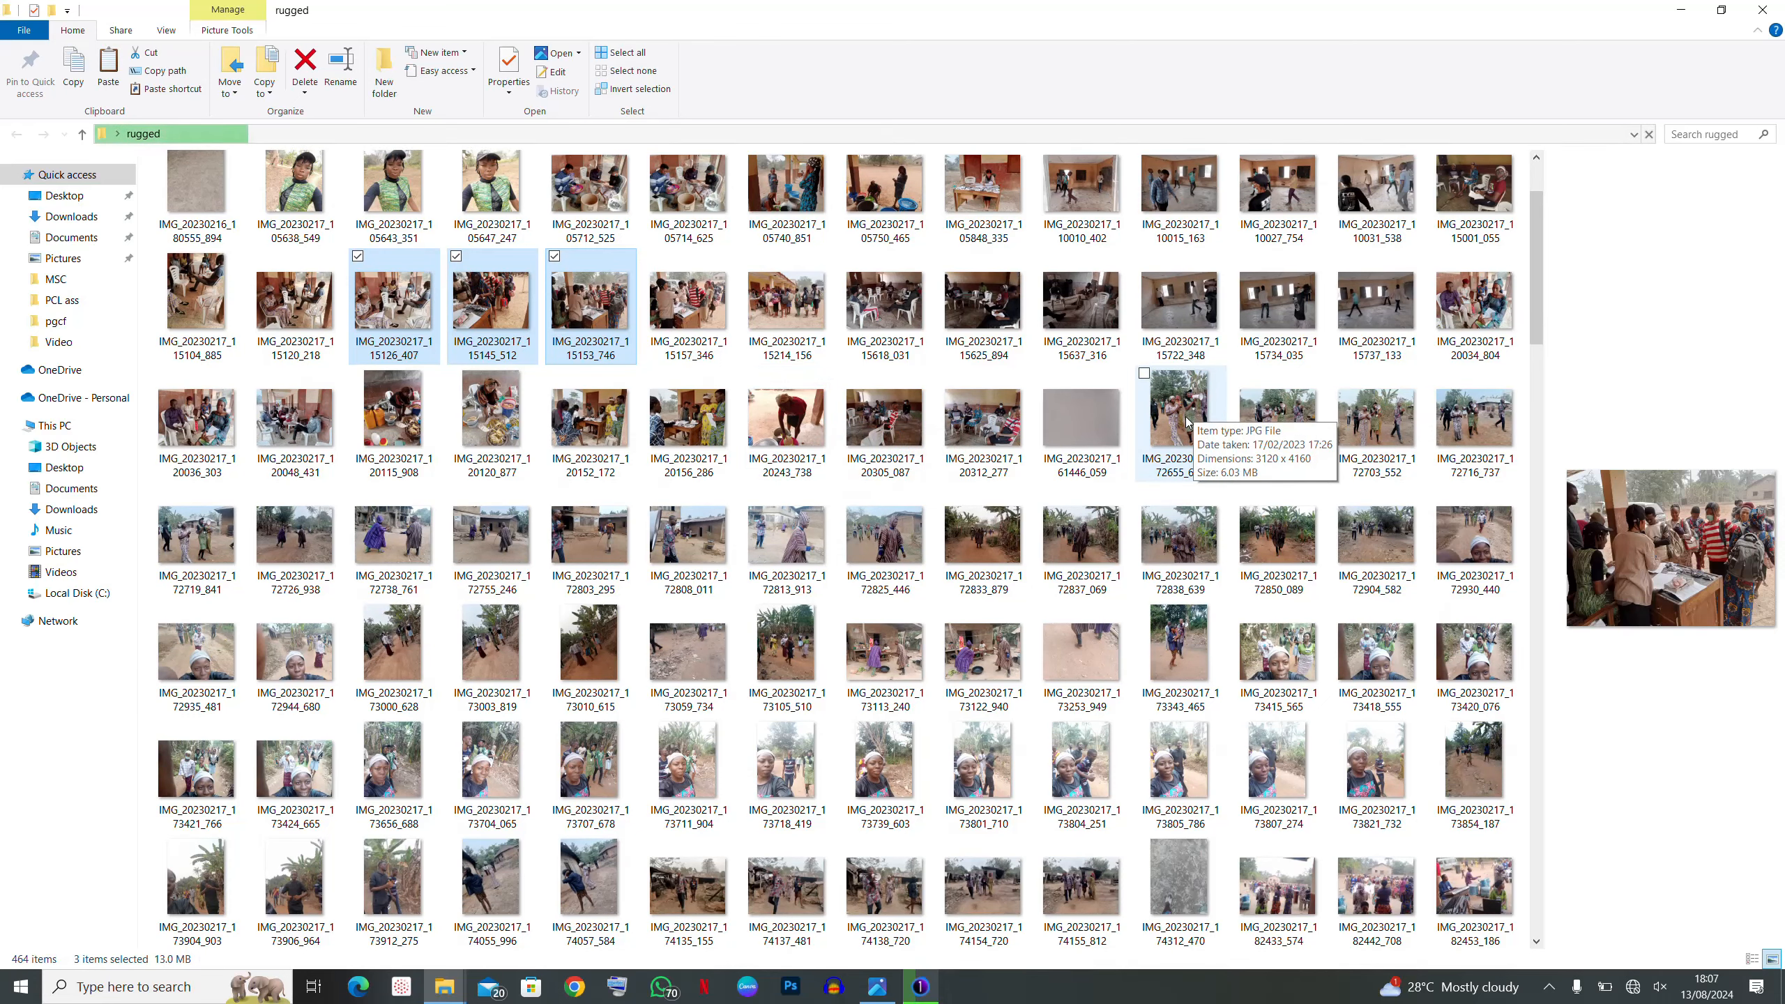
pyautogui.click(1187, 422)
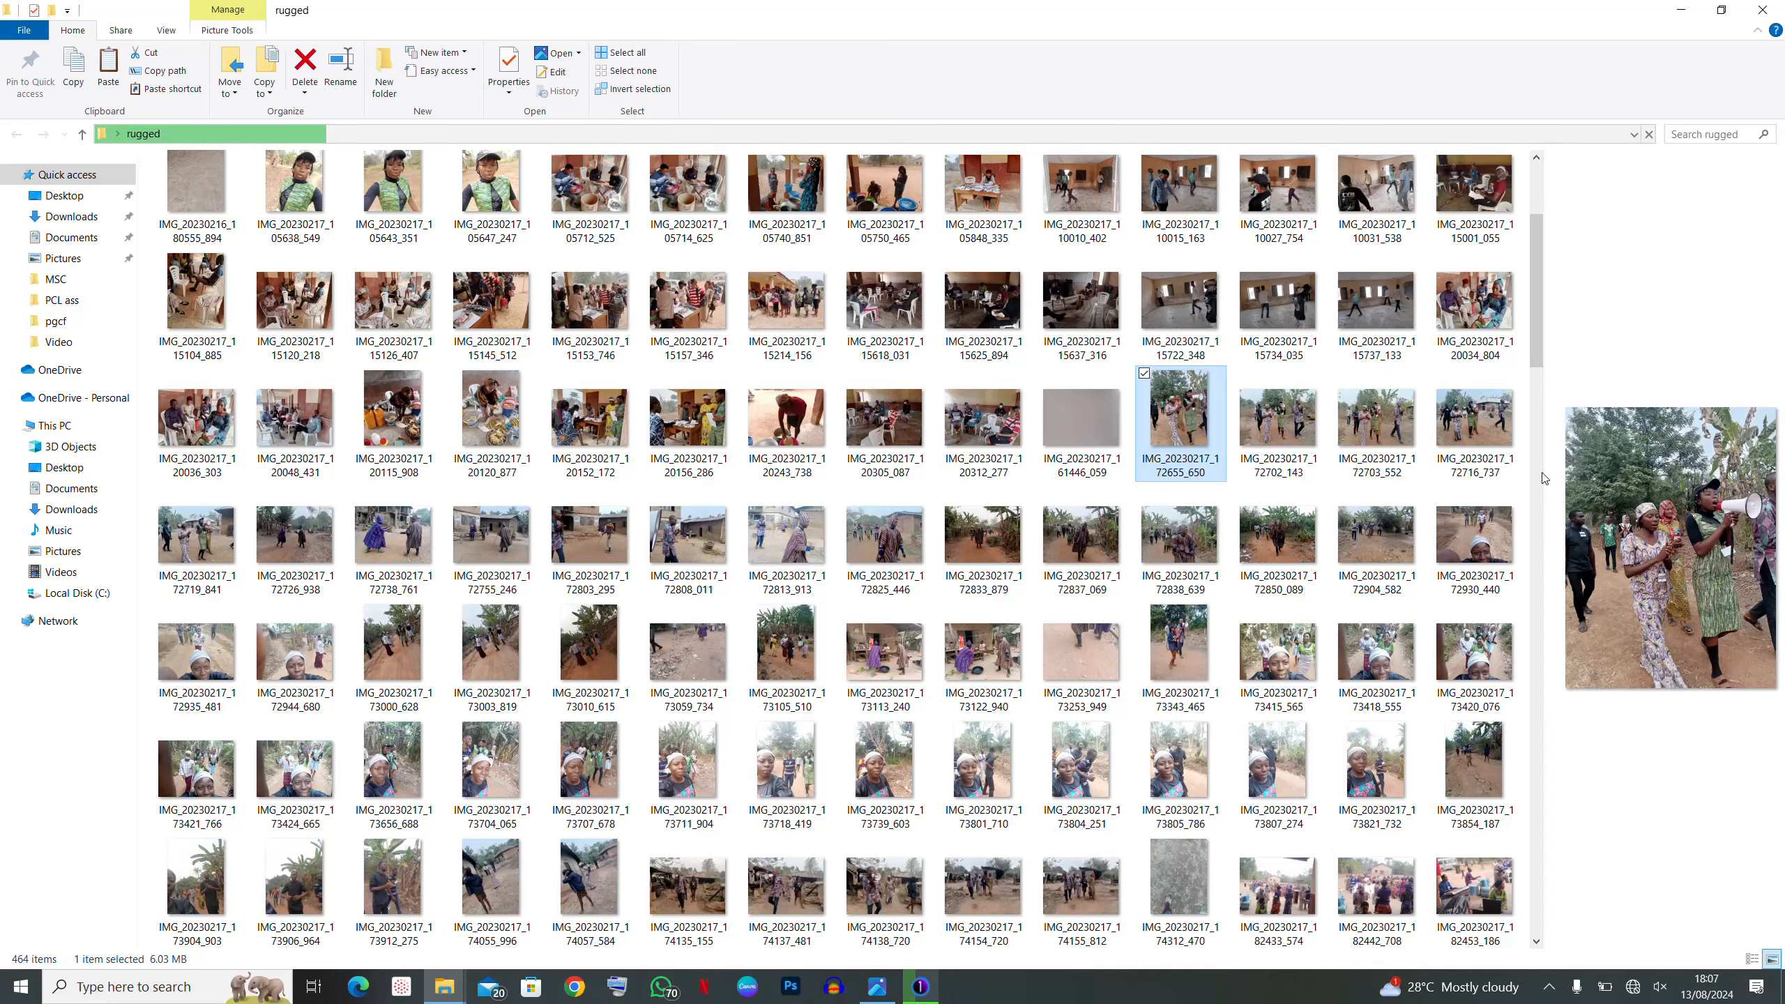
pyautogui.scroll(-1, 1542, 478)
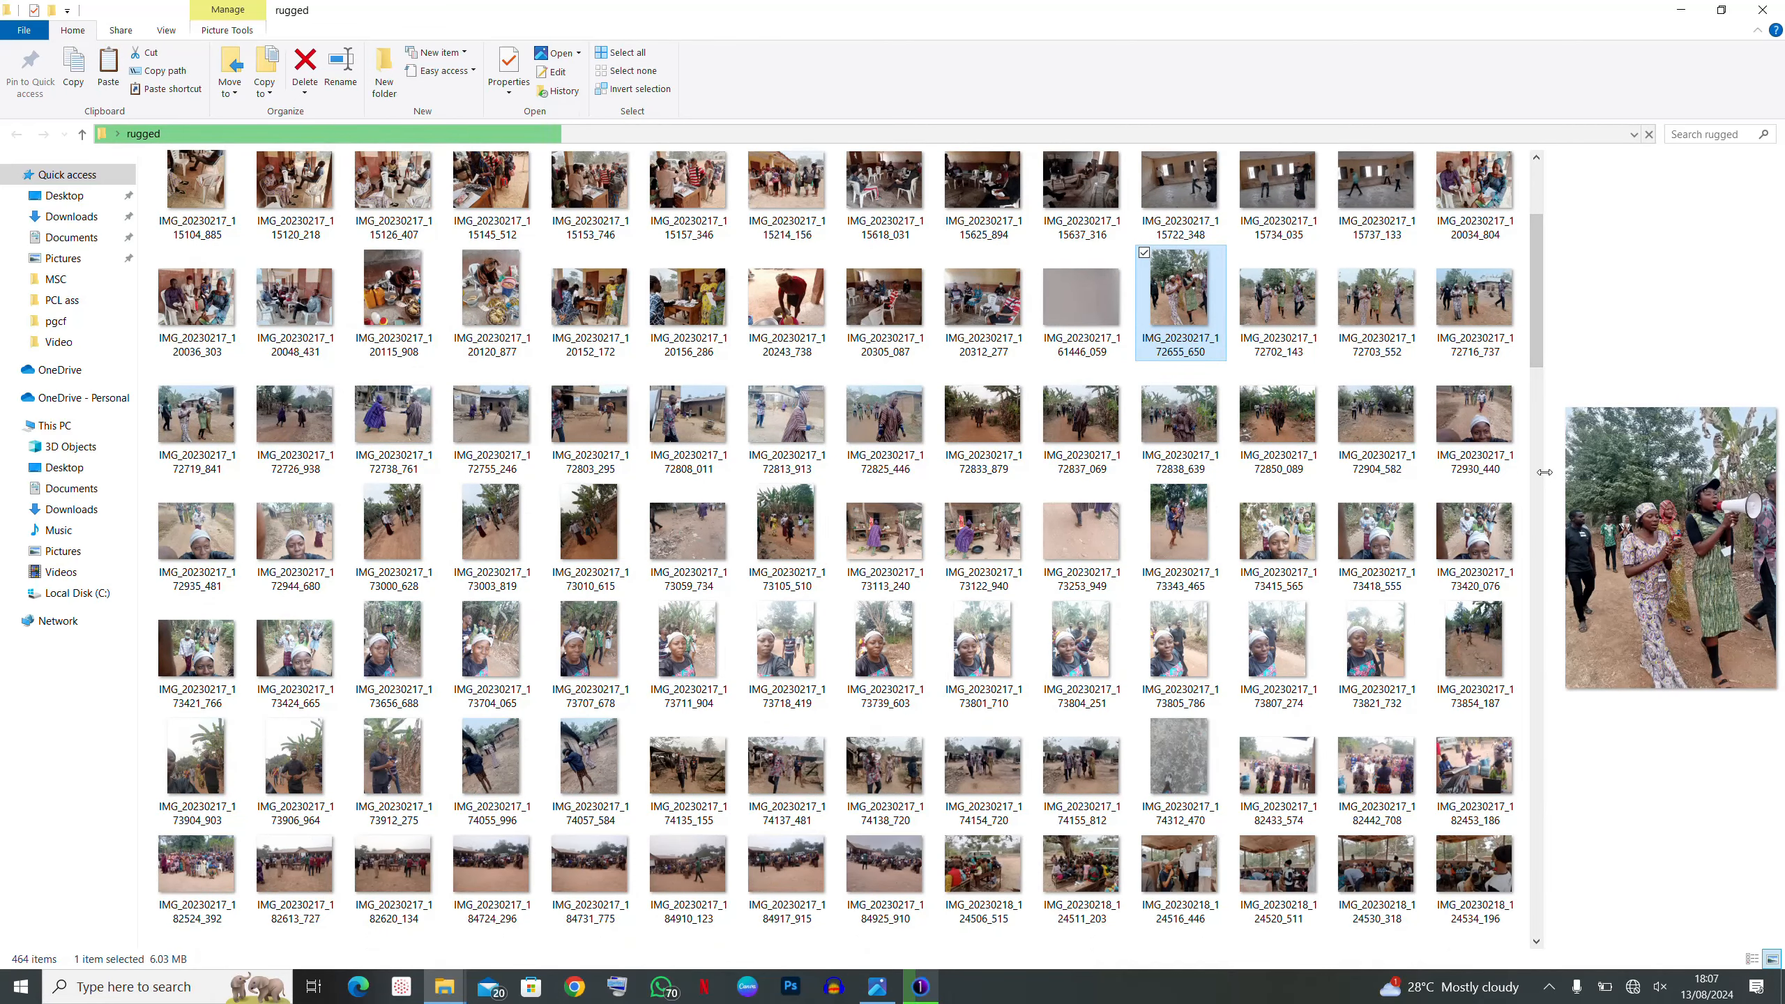
pyautogui.moveTo(1546, 483); pyautogui.dragTo(1240, 500)
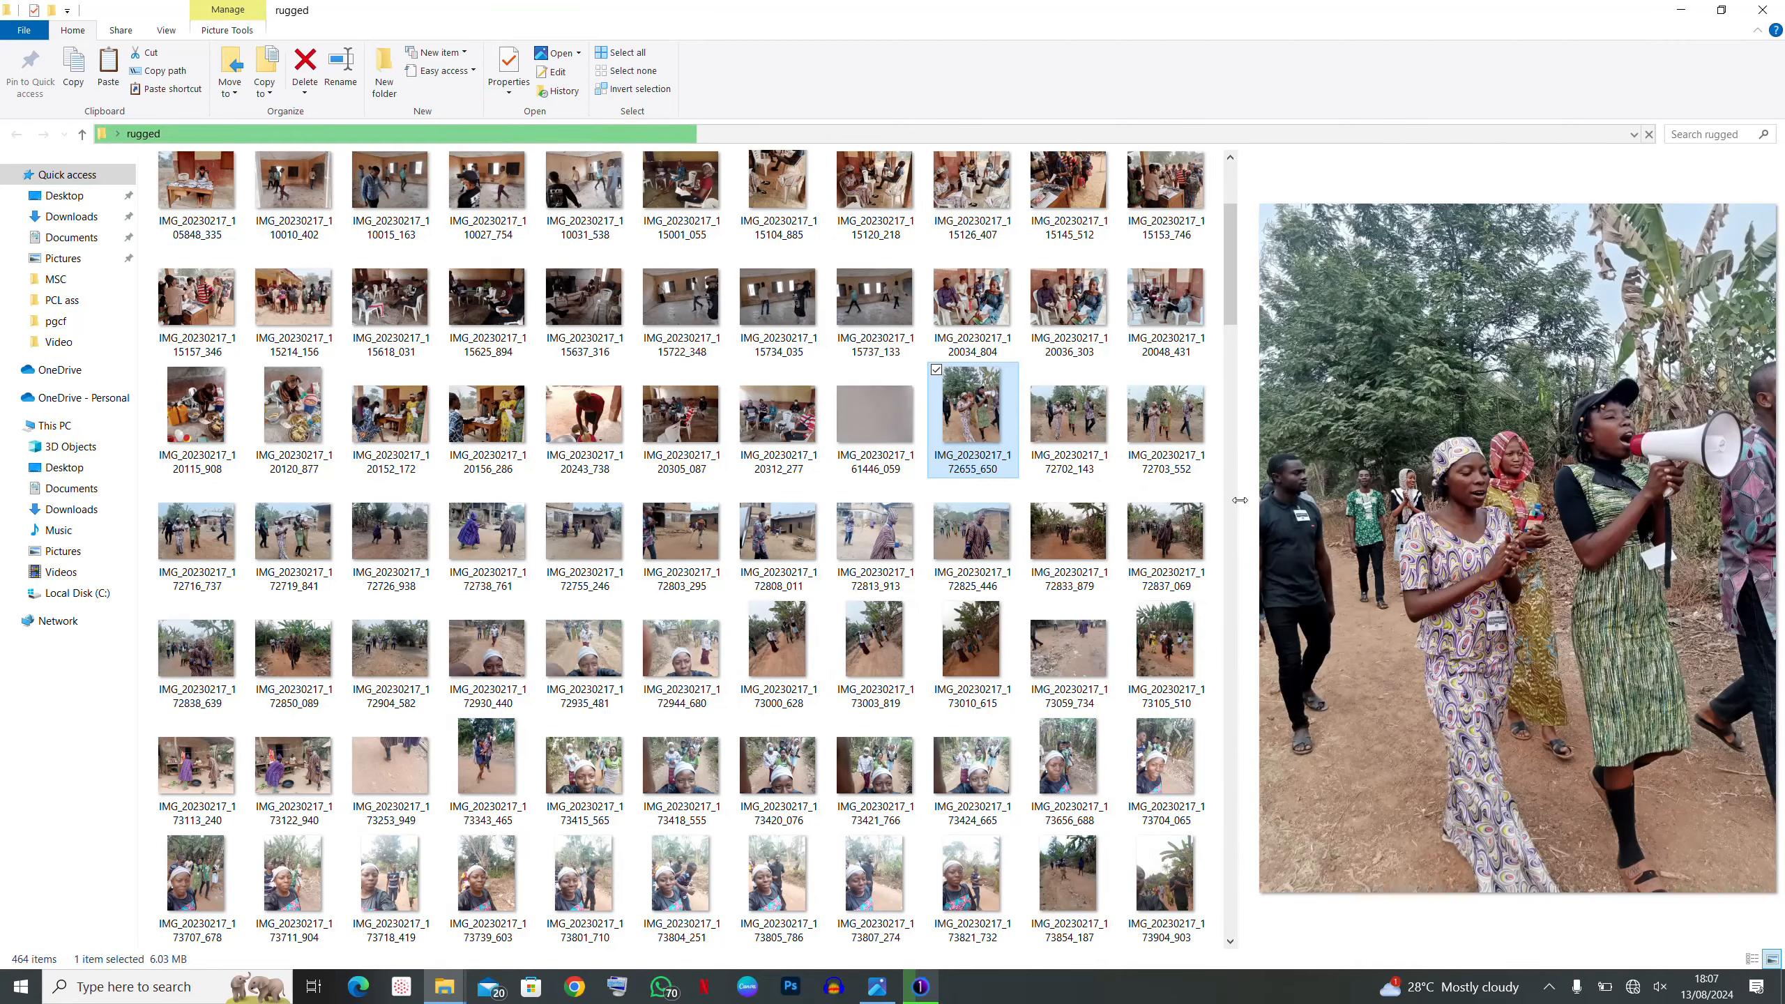
# - Add IMG_20230217_115625_894, IMG_20230218_130736_405, _131342_987 and _132037_335 to the picks
pyautogui.keyDown('ctrl'); pyautogui.click(493, 298); pyautogui.keyUp('ctrl')
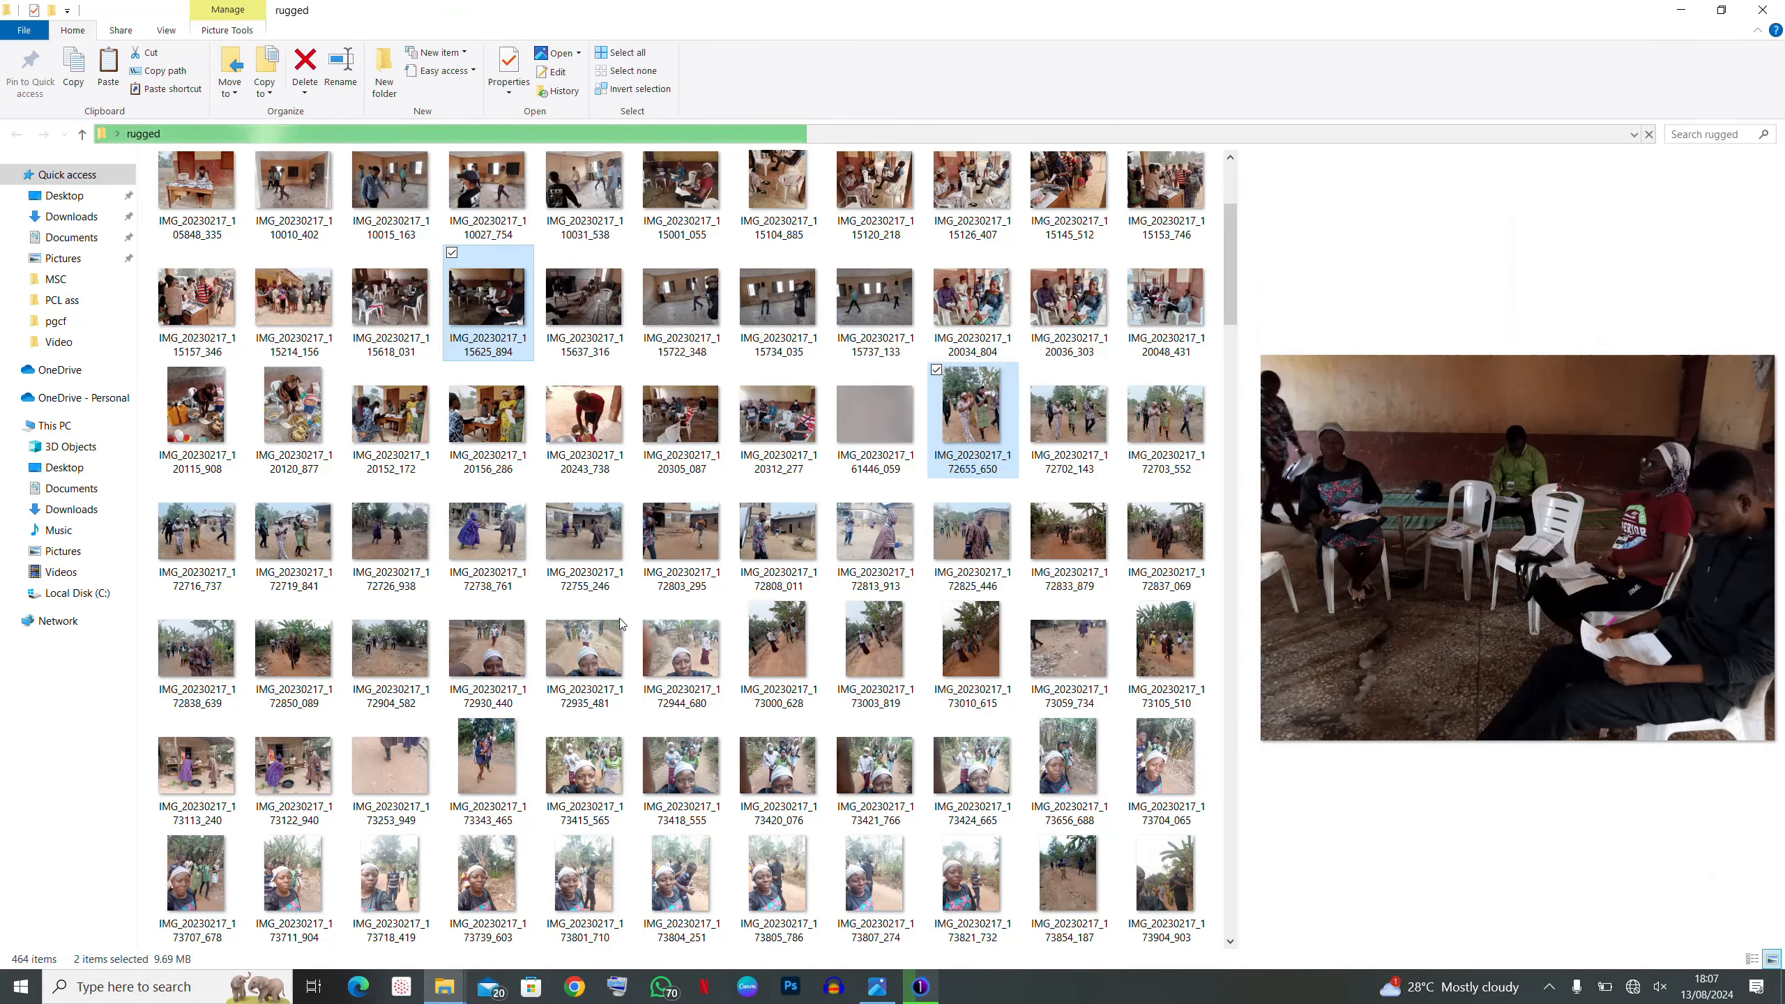
pyautogui.scroll(-3, 621, 624)
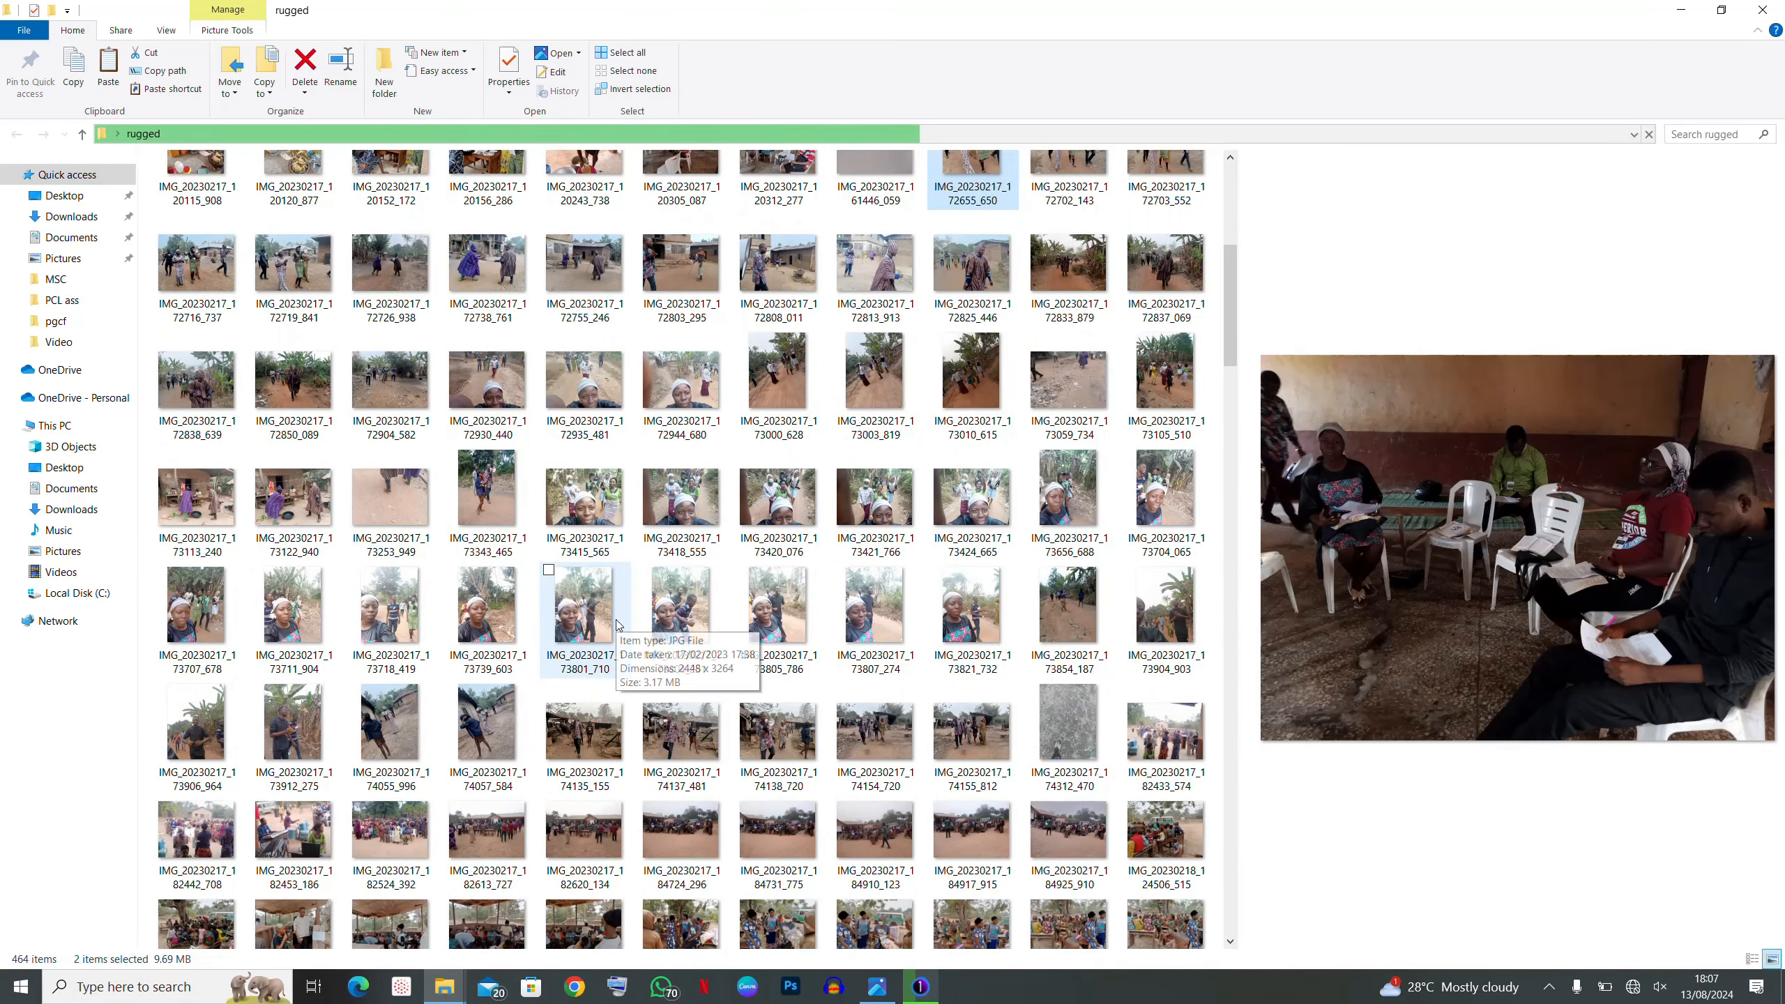
pyautogui.scroll(-15, 703, 493)
pyautogui.keyDown('ctrl'); pyautogui.click(1012, 227); pyautogui.keyUp('ctrl')
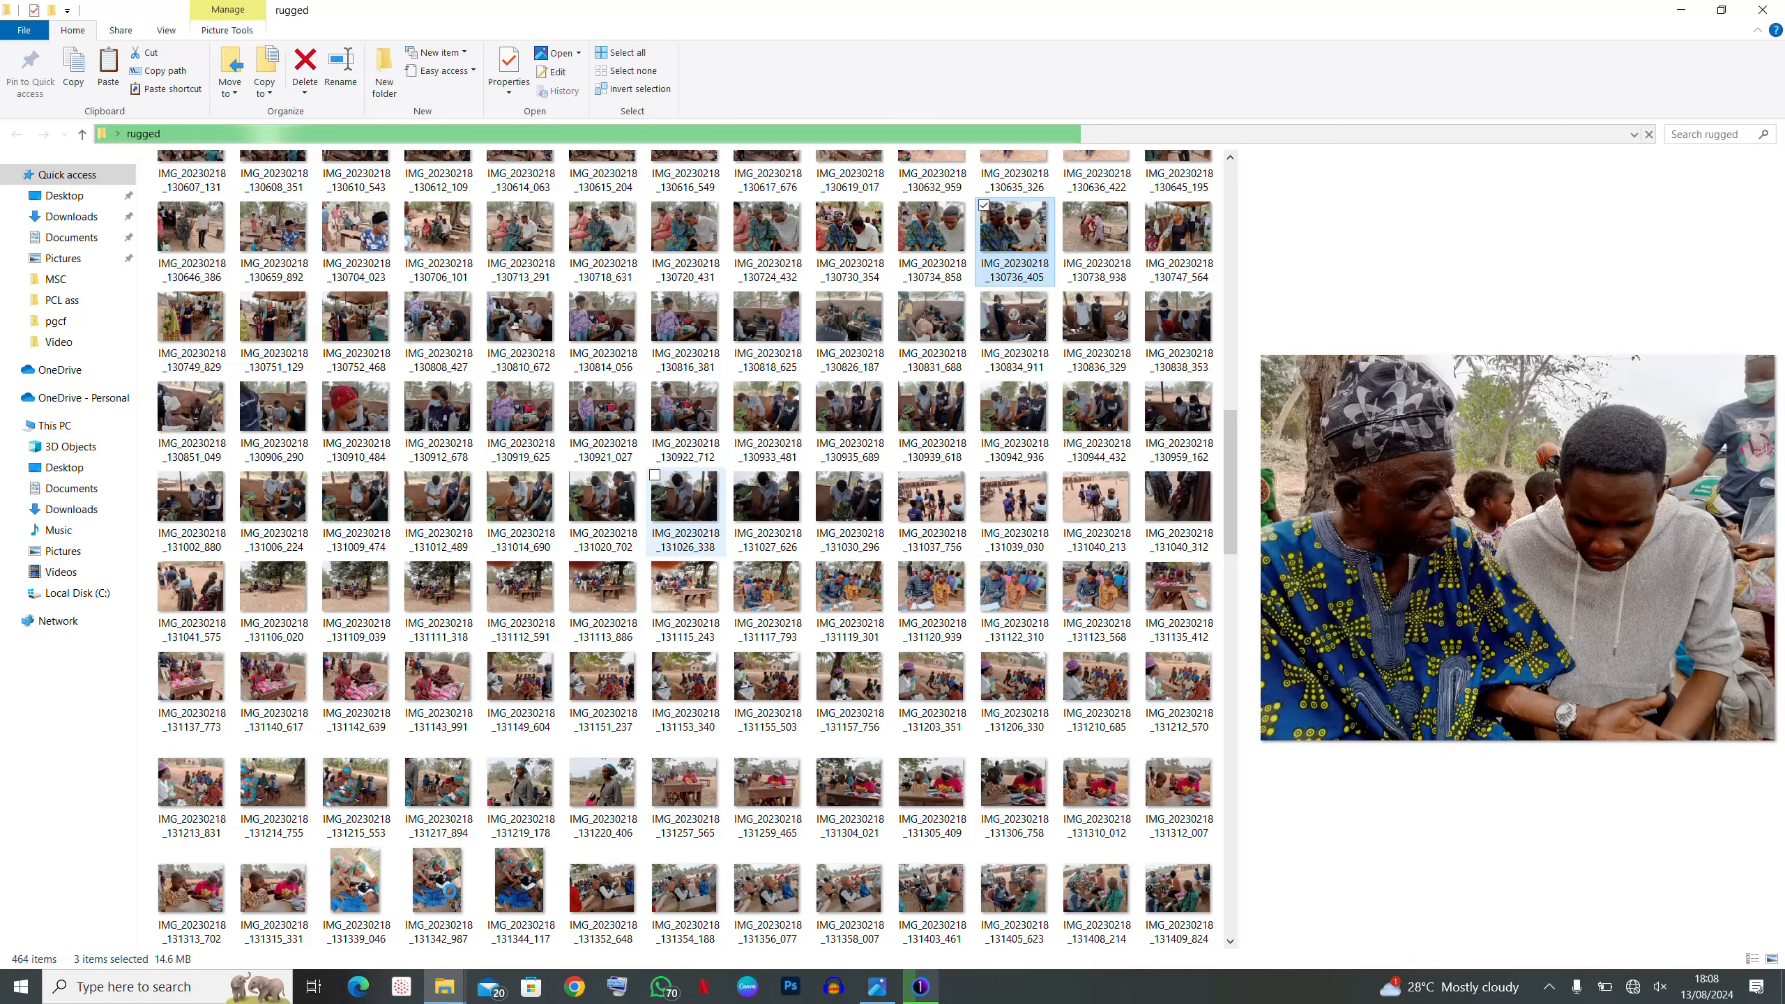
pyautogui.keyDown('ctrl'); pyautogui.click(449, 892); pyautogui.keyUp('ctrl')
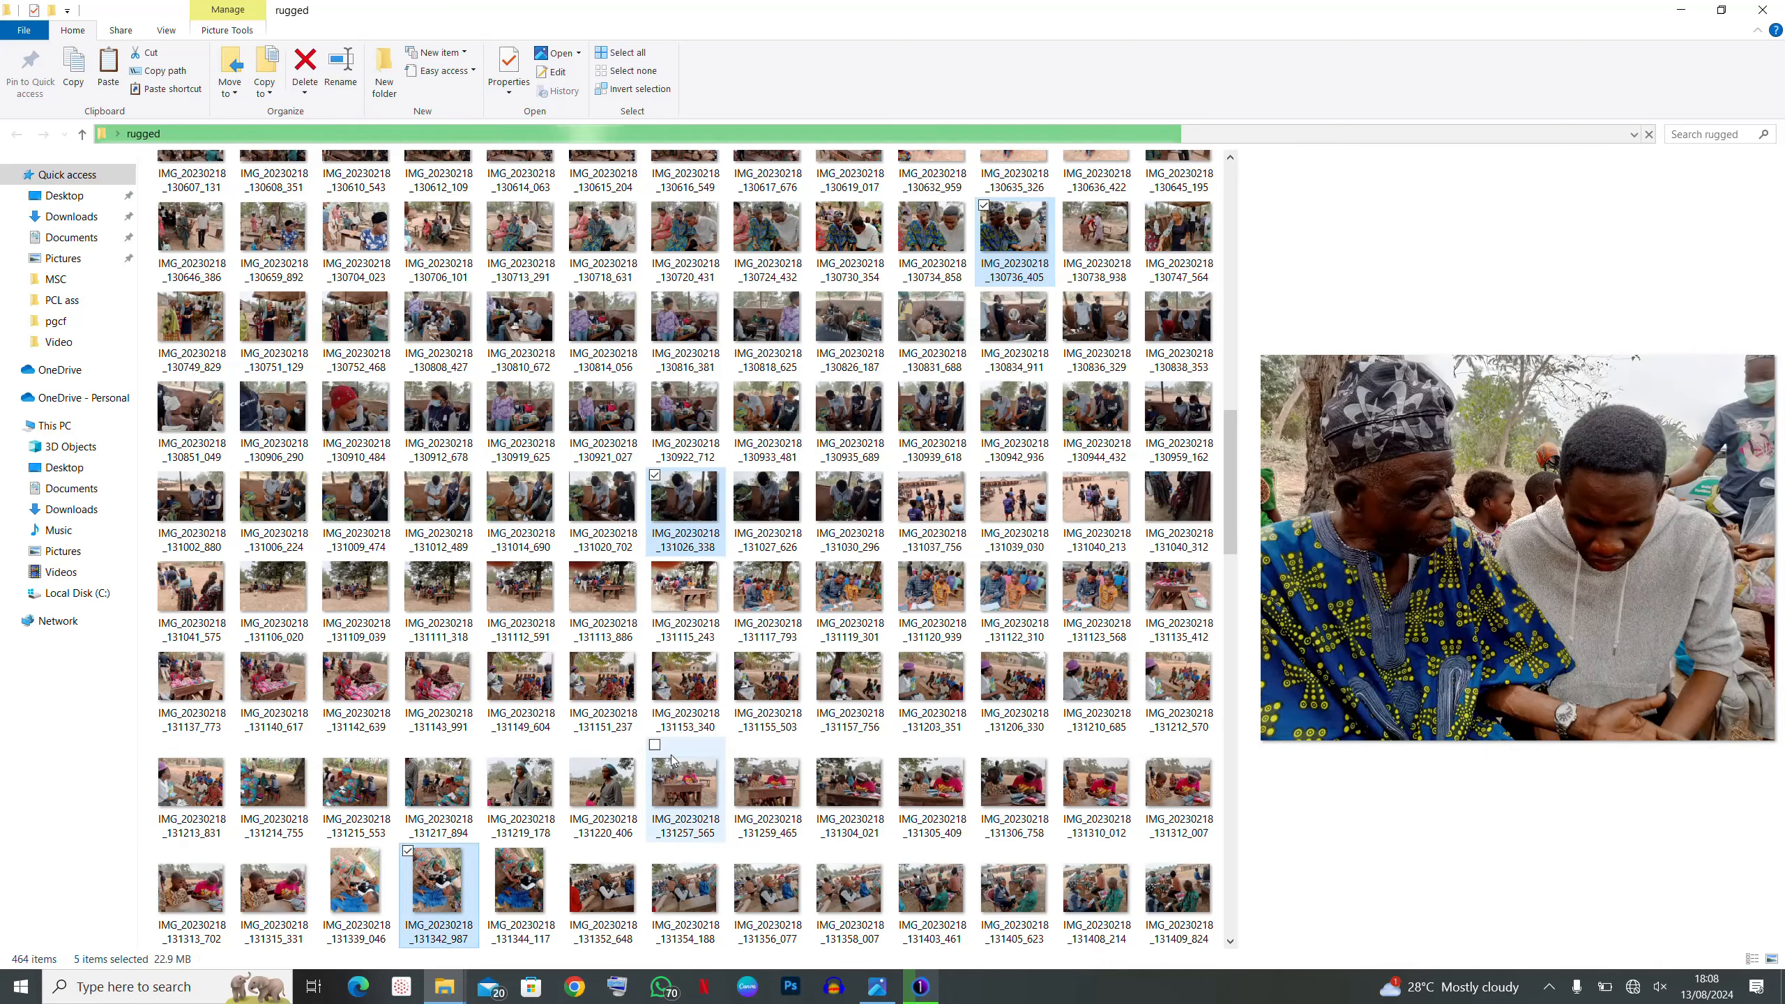
pyautogui.scroll(-7, 832, 715)
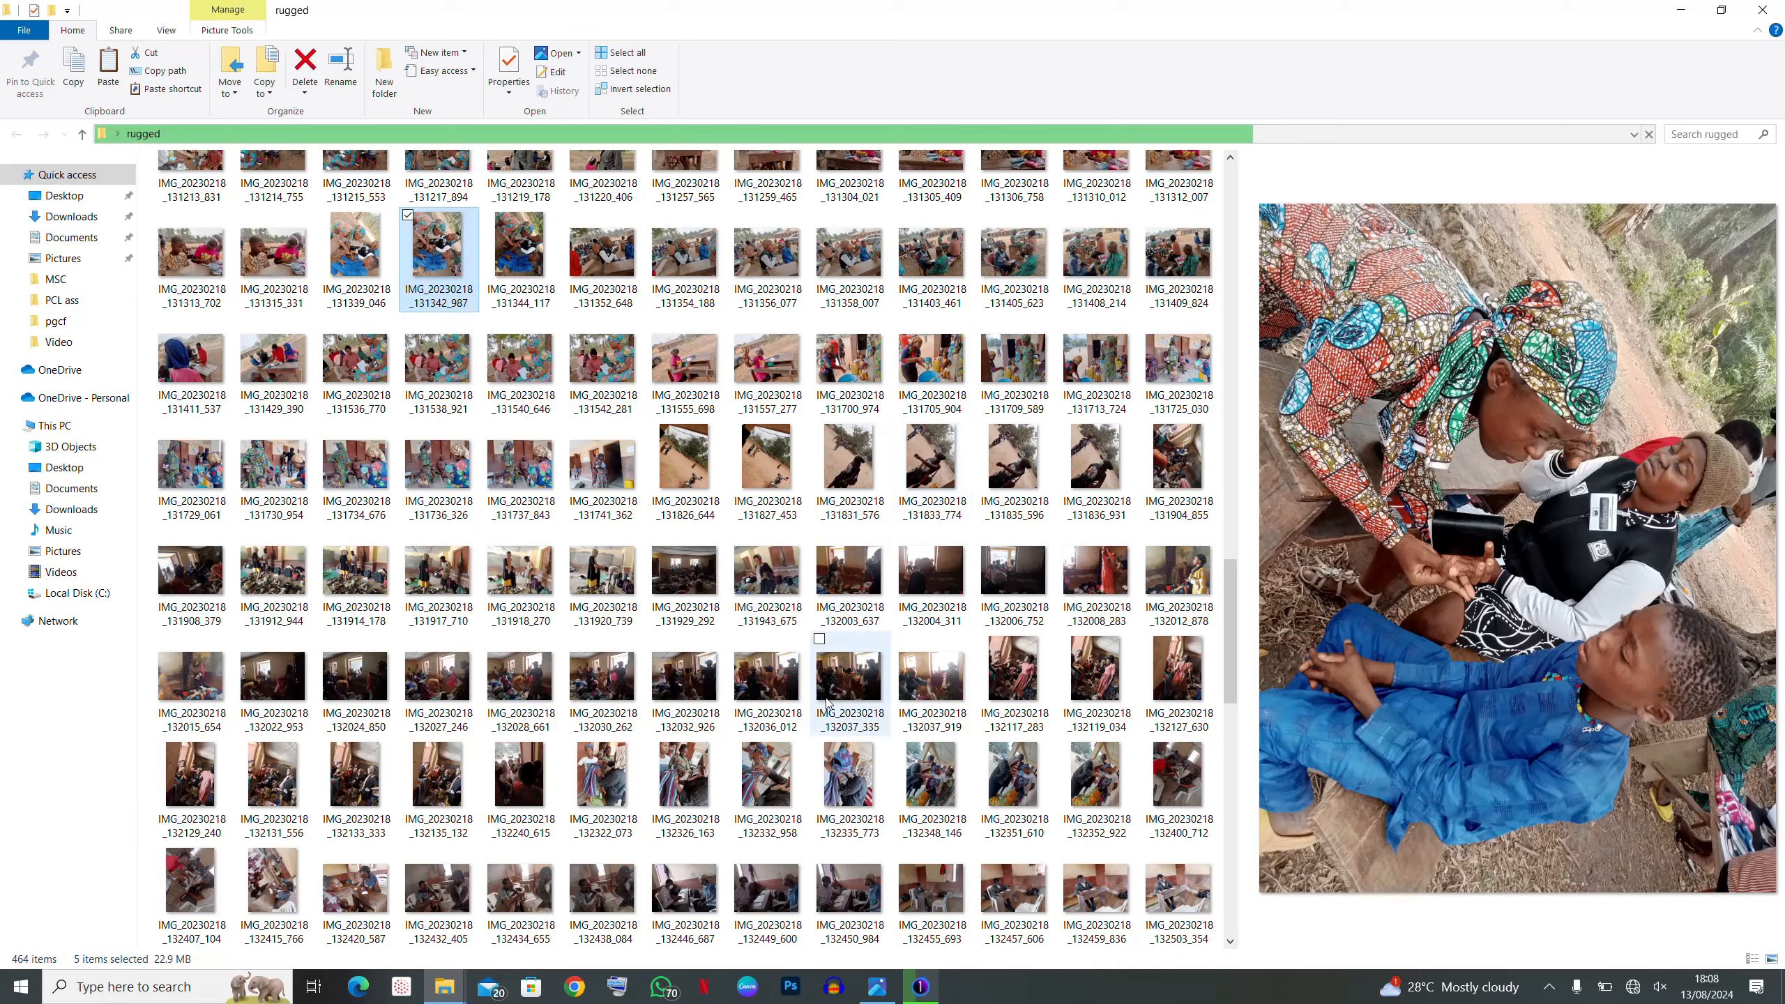
pyautogui.keyDown('ctrl'); pyautogui.click(835, 695); pyautogui.keyUp('ctrl')
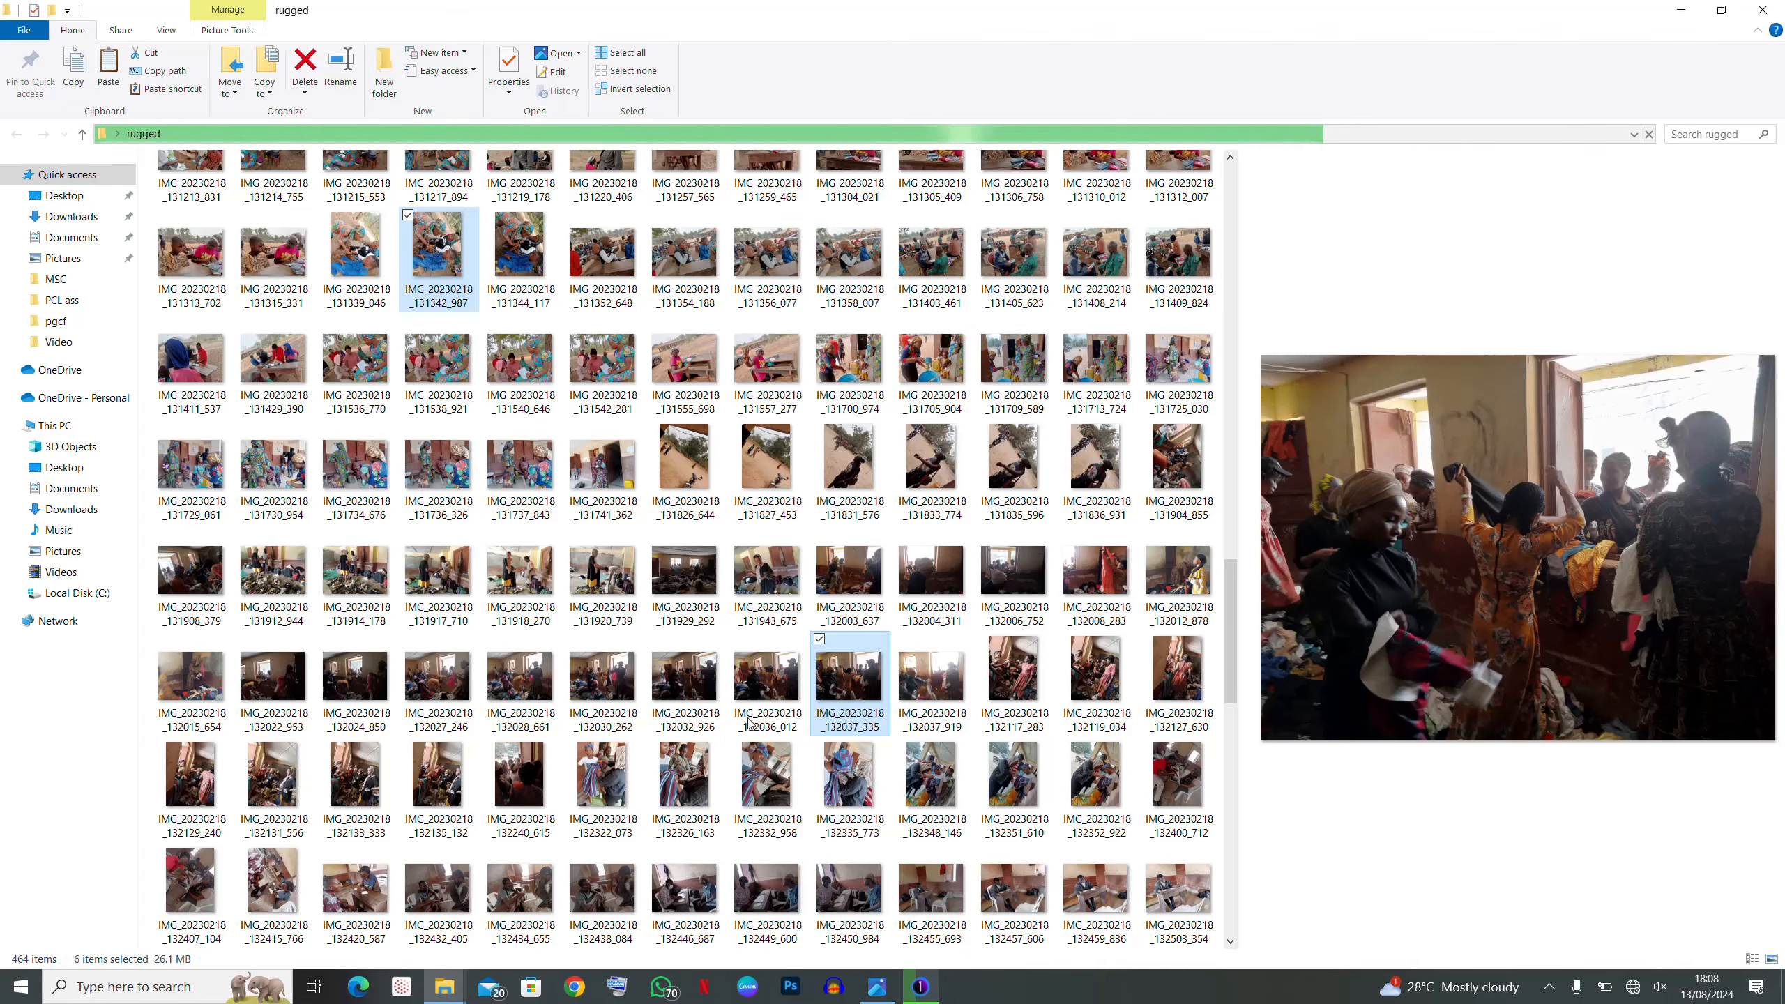
pyautogui.scroll(-3, 748, 710)
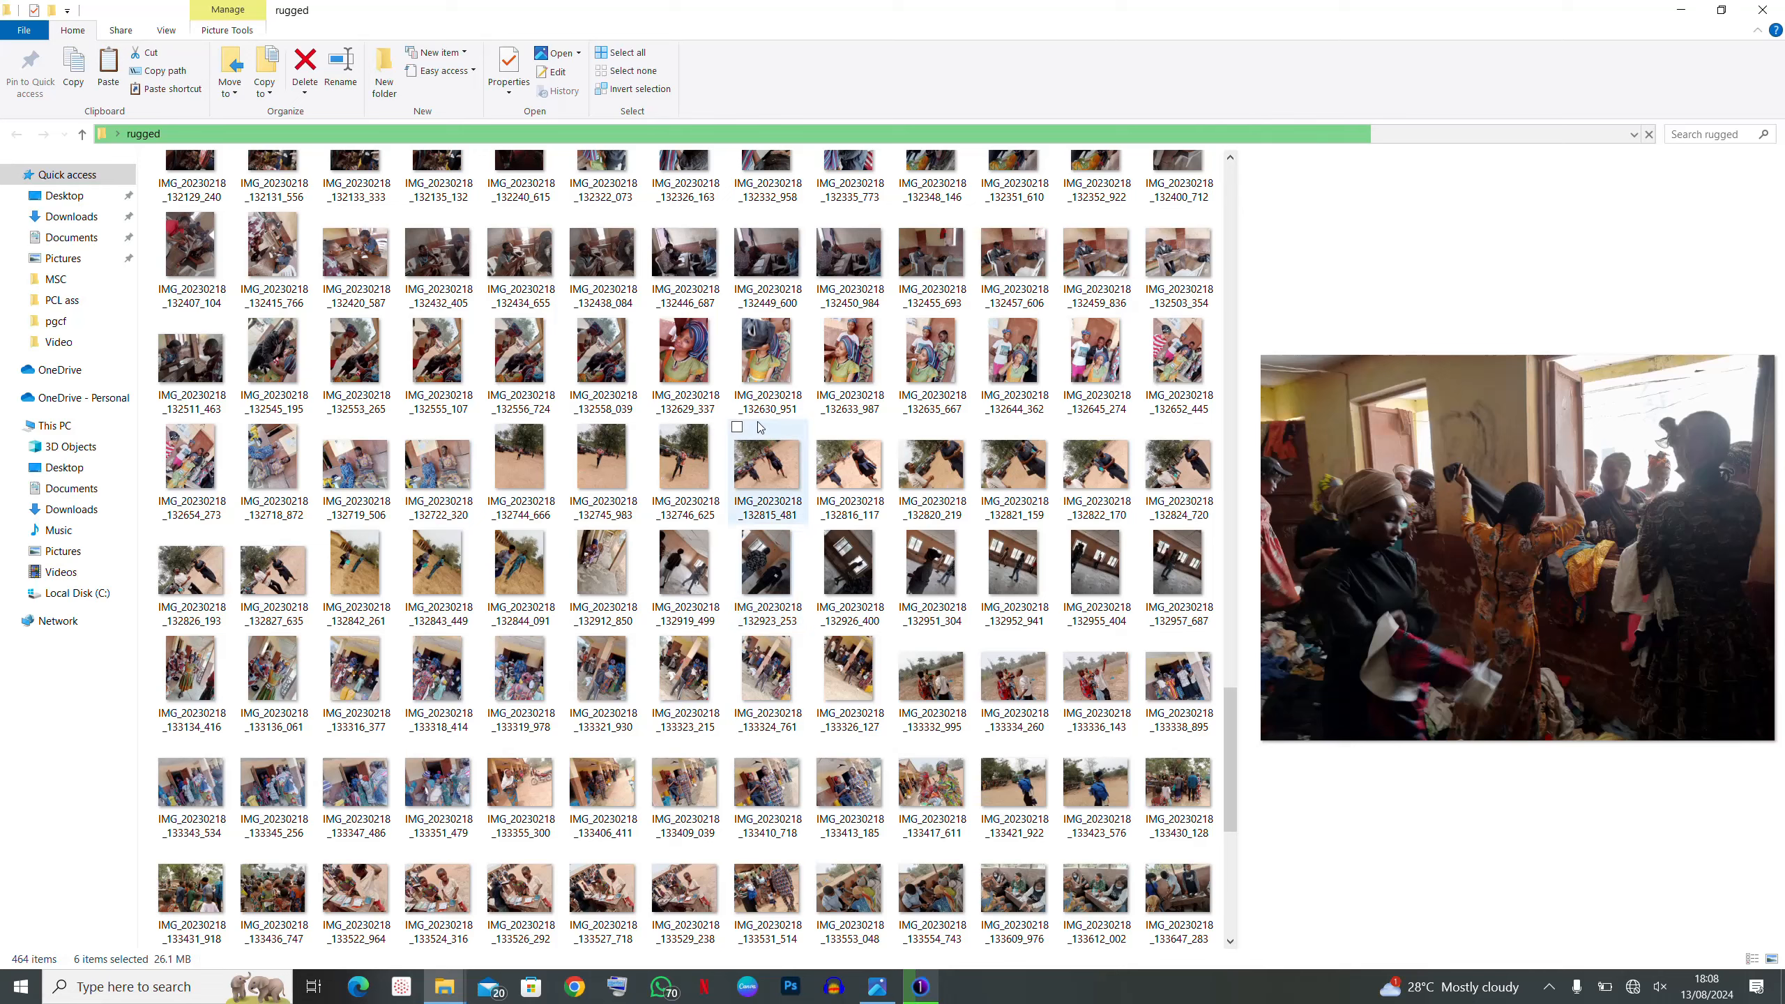
# - Try picks IMG_20230218_133436_747, _131149_604, _130519_556, _130615_204 and _130808_427
pyautogui.click(277, 886)
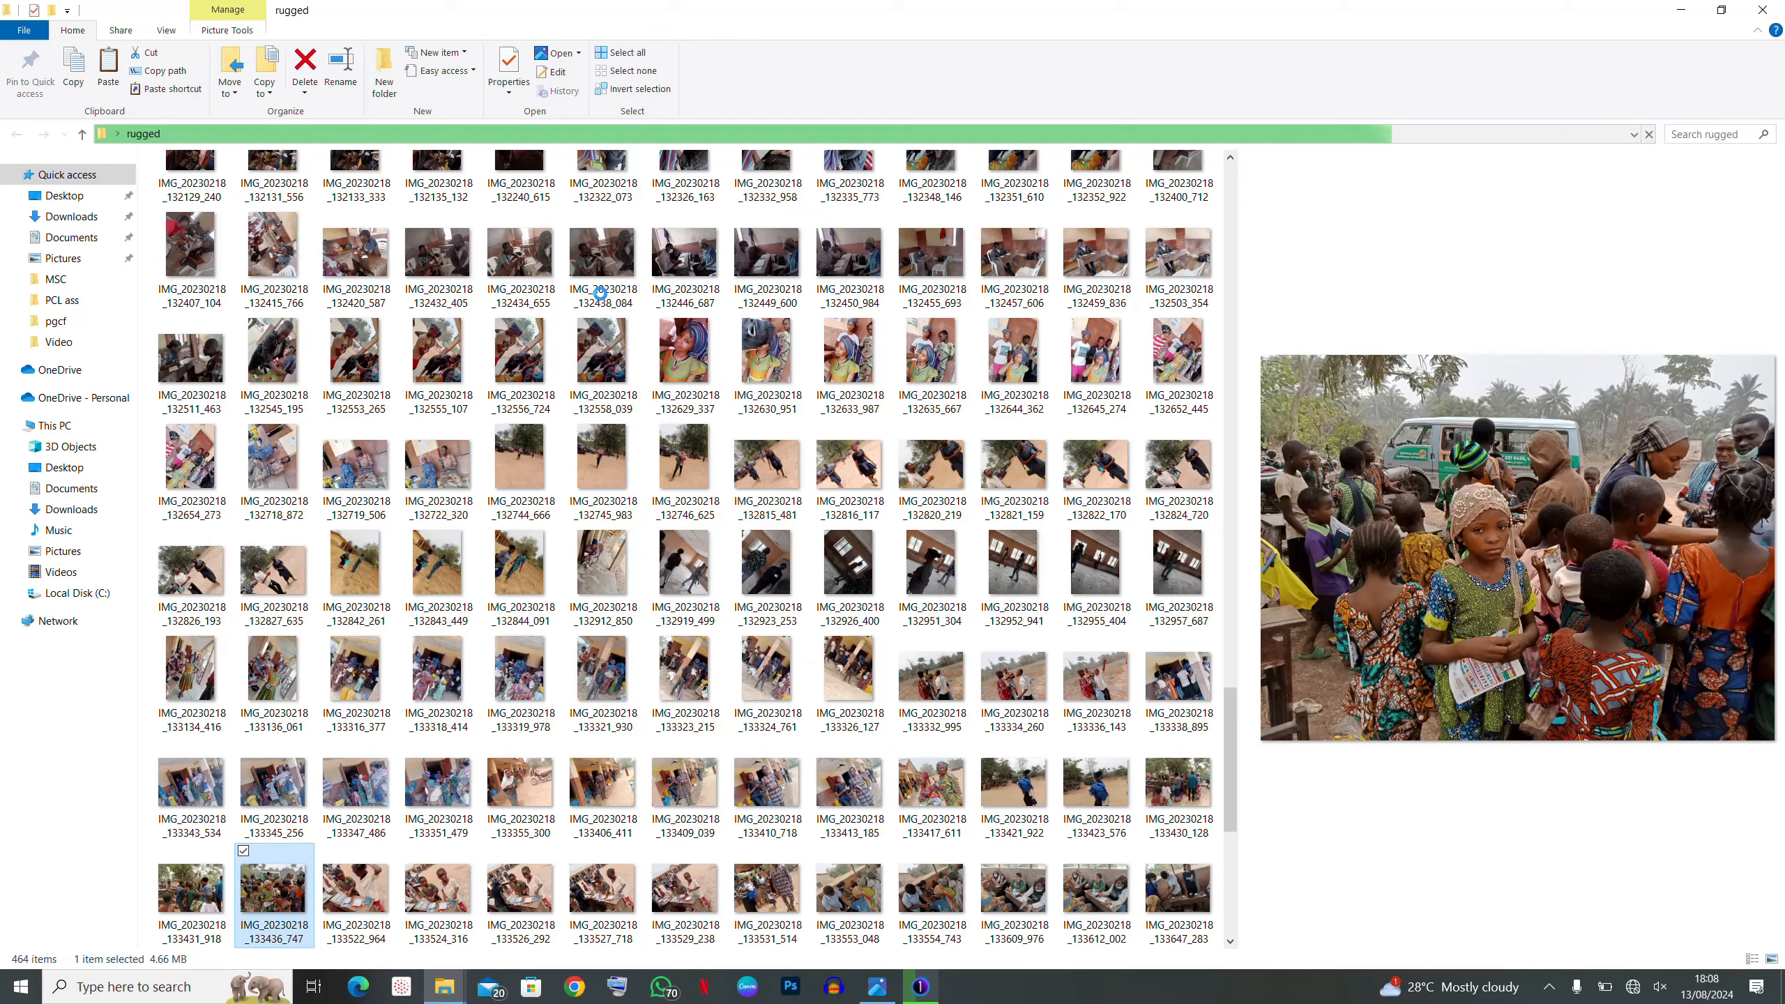
pyautogui.scroll(5, 710, 380)
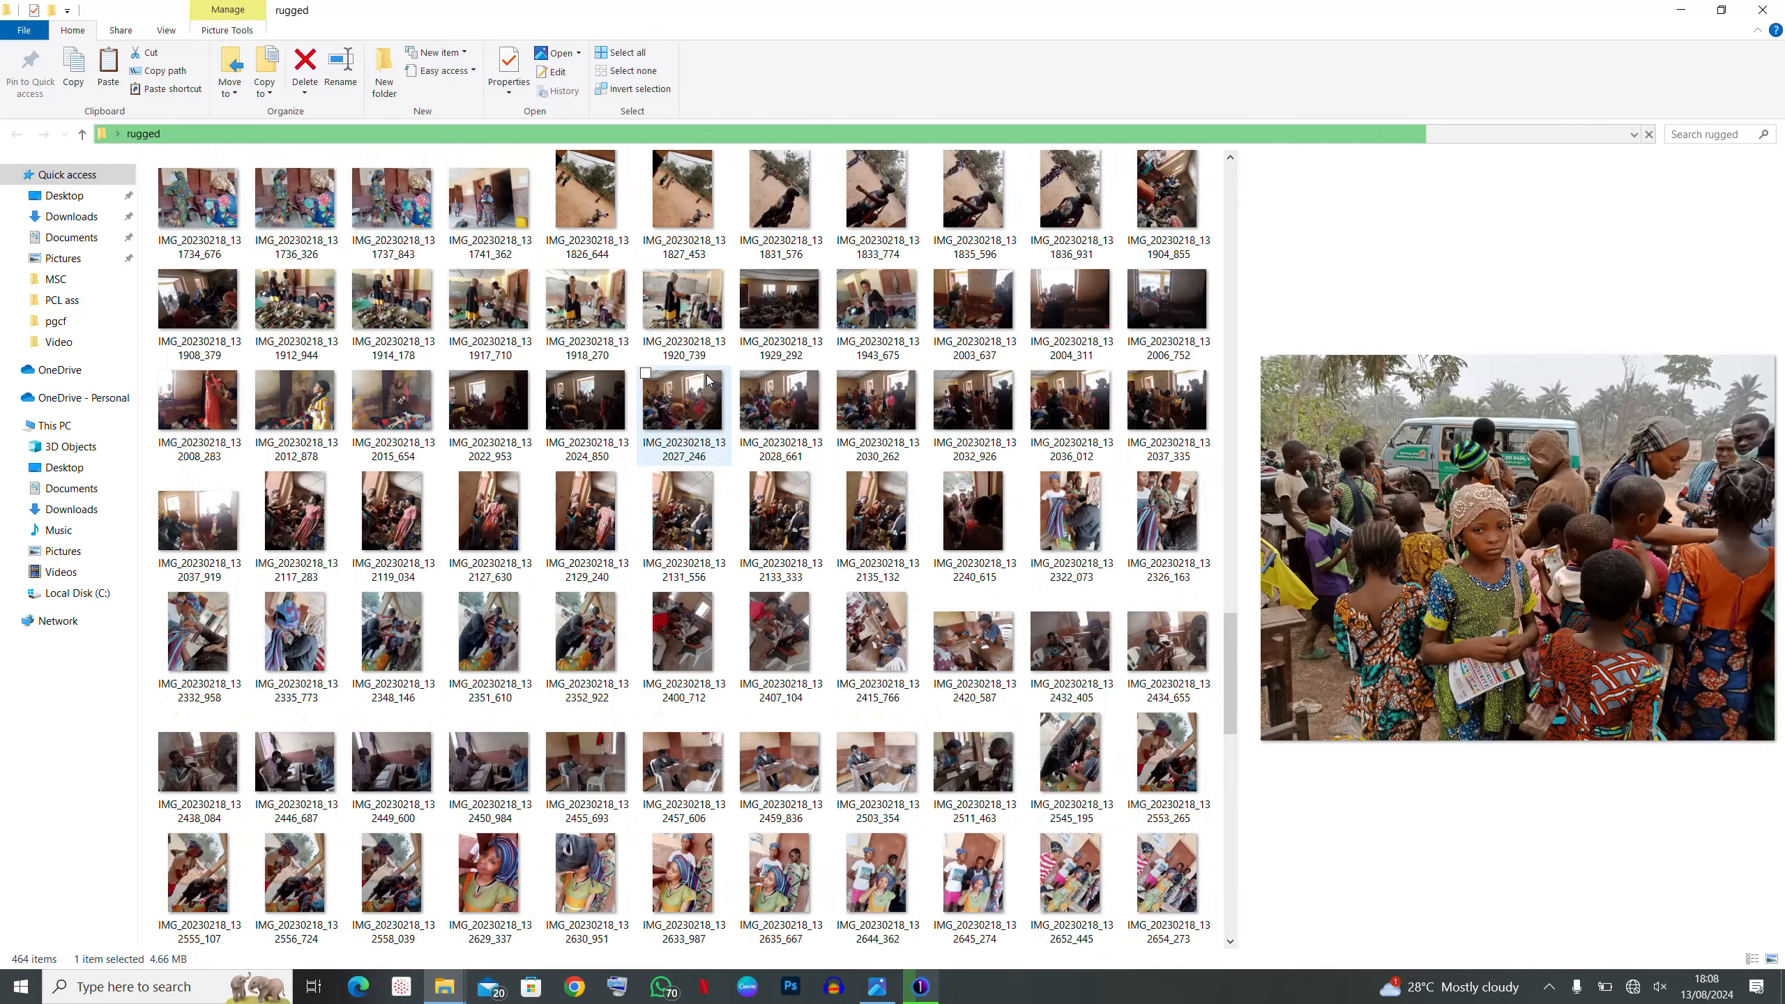
pyautogui.scroll(5, 464, 331)
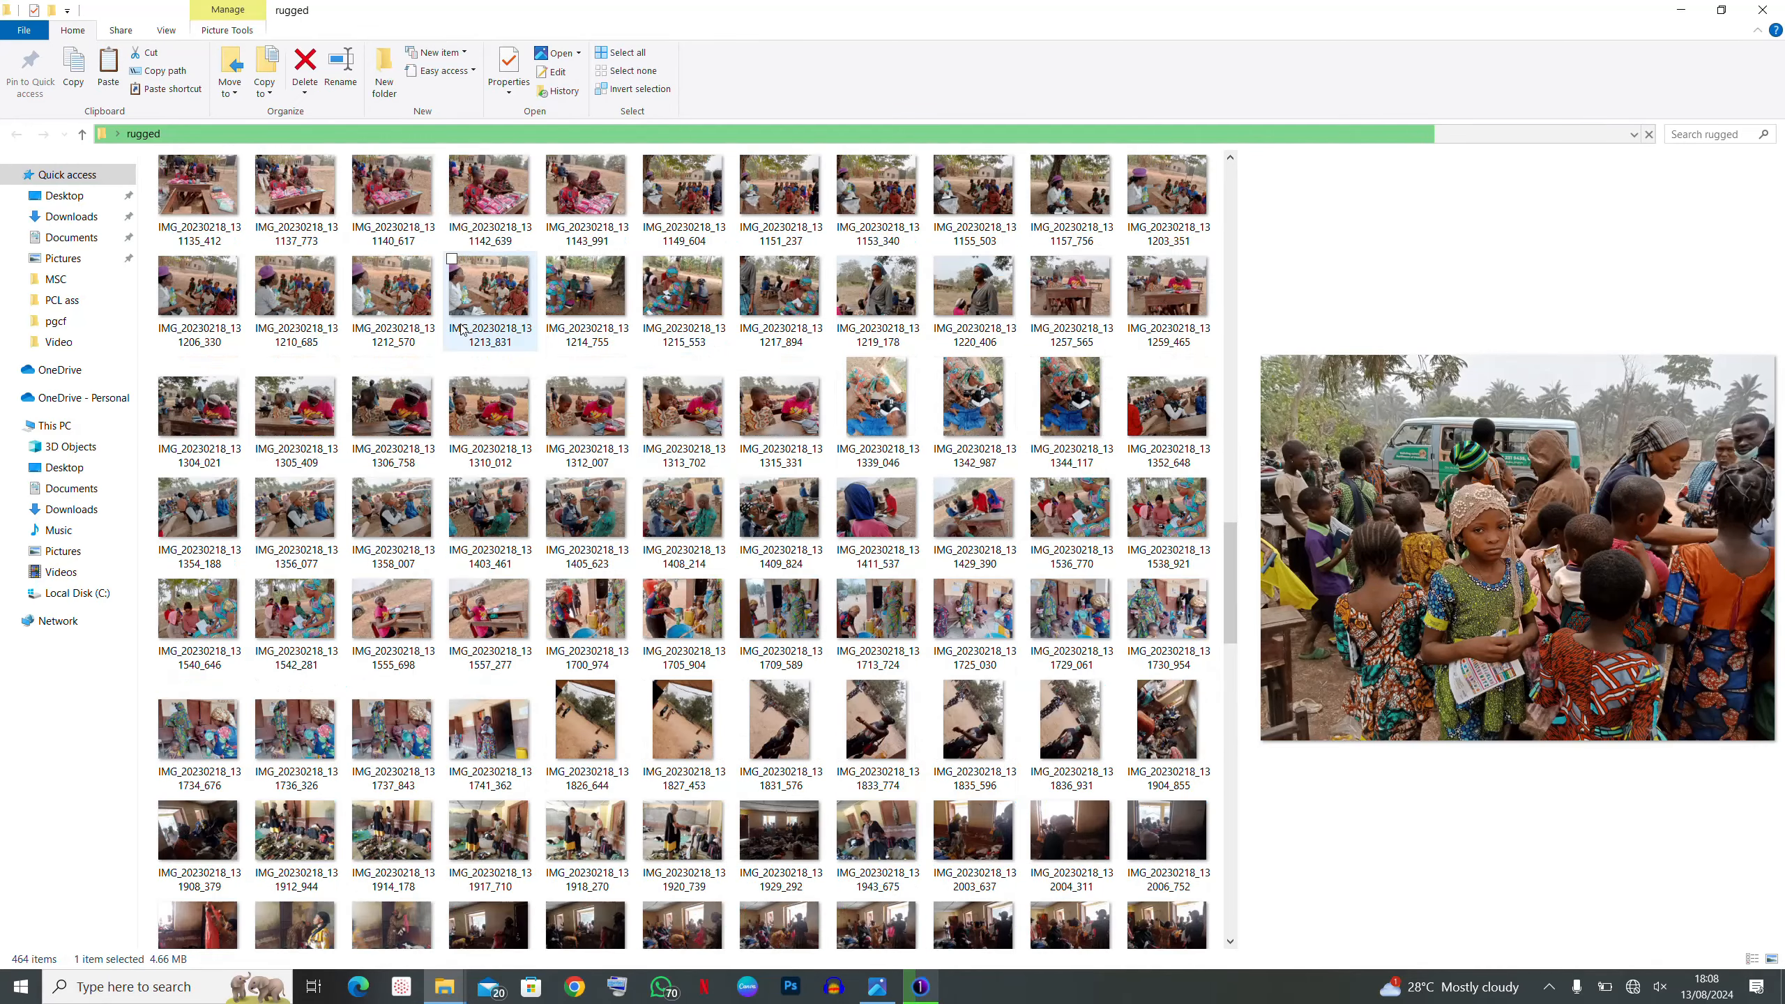
pyautogui.click(698, 235)
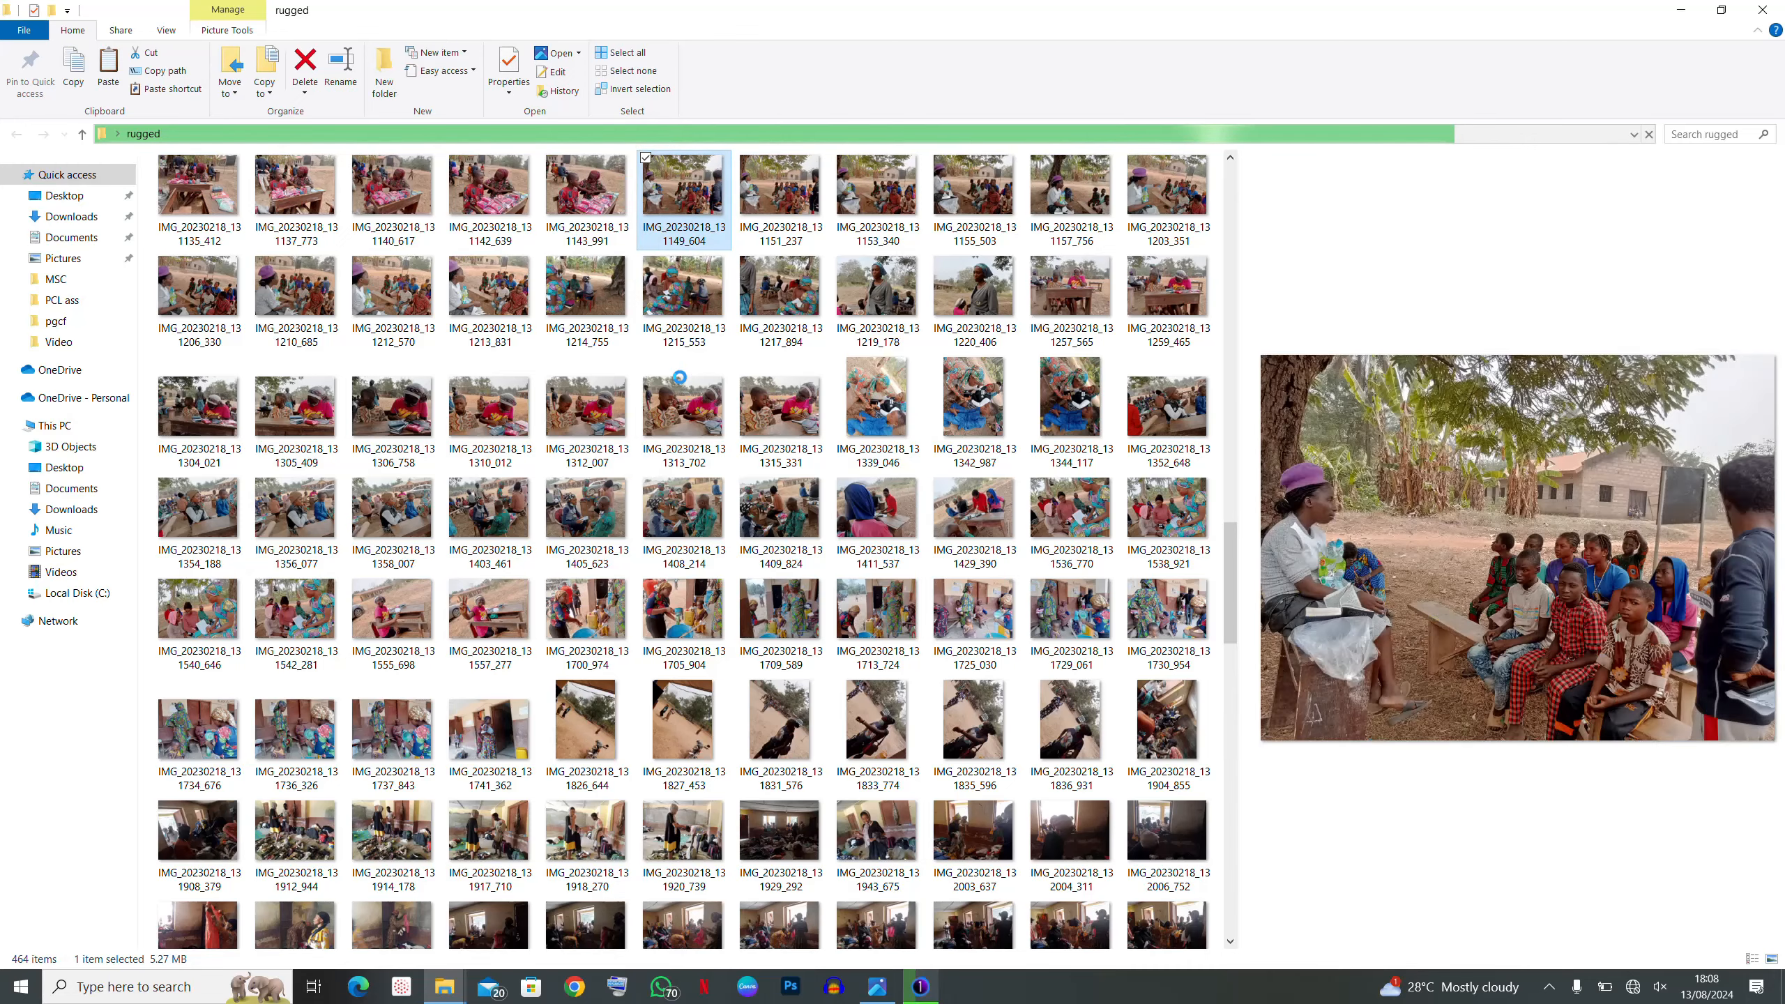
pyautogui.scroll(10, 703, 316)
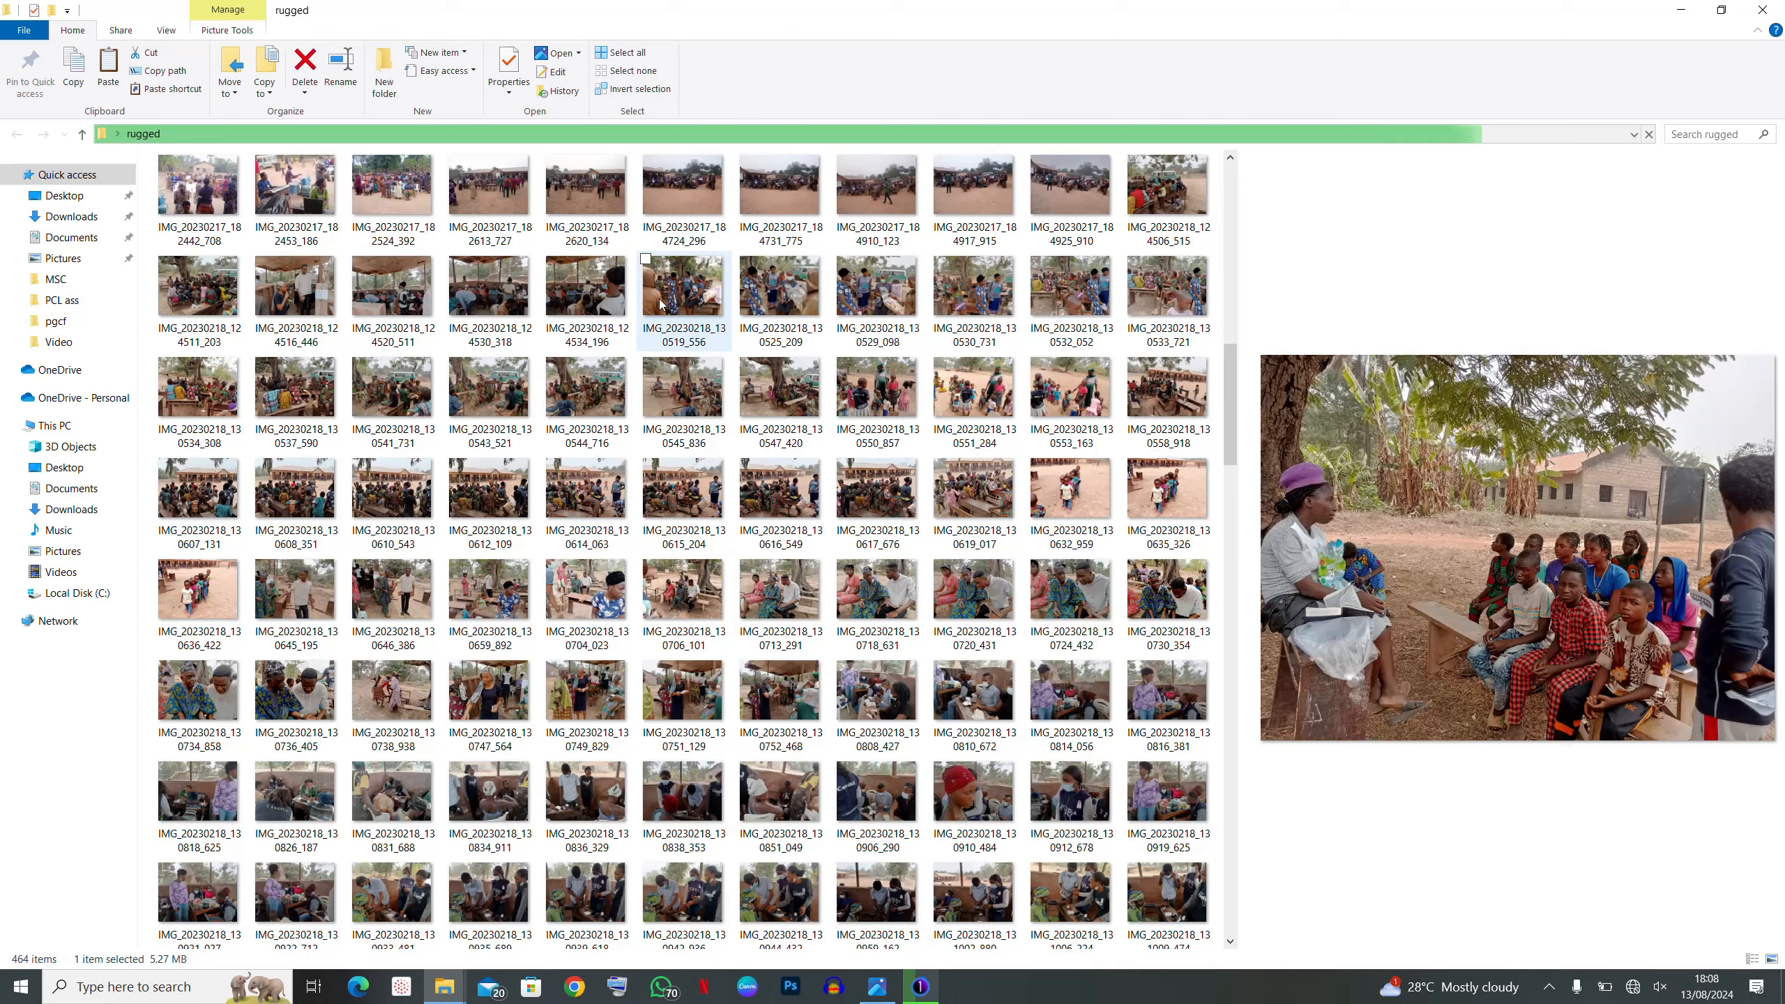
pyautogui.click(675, 294)
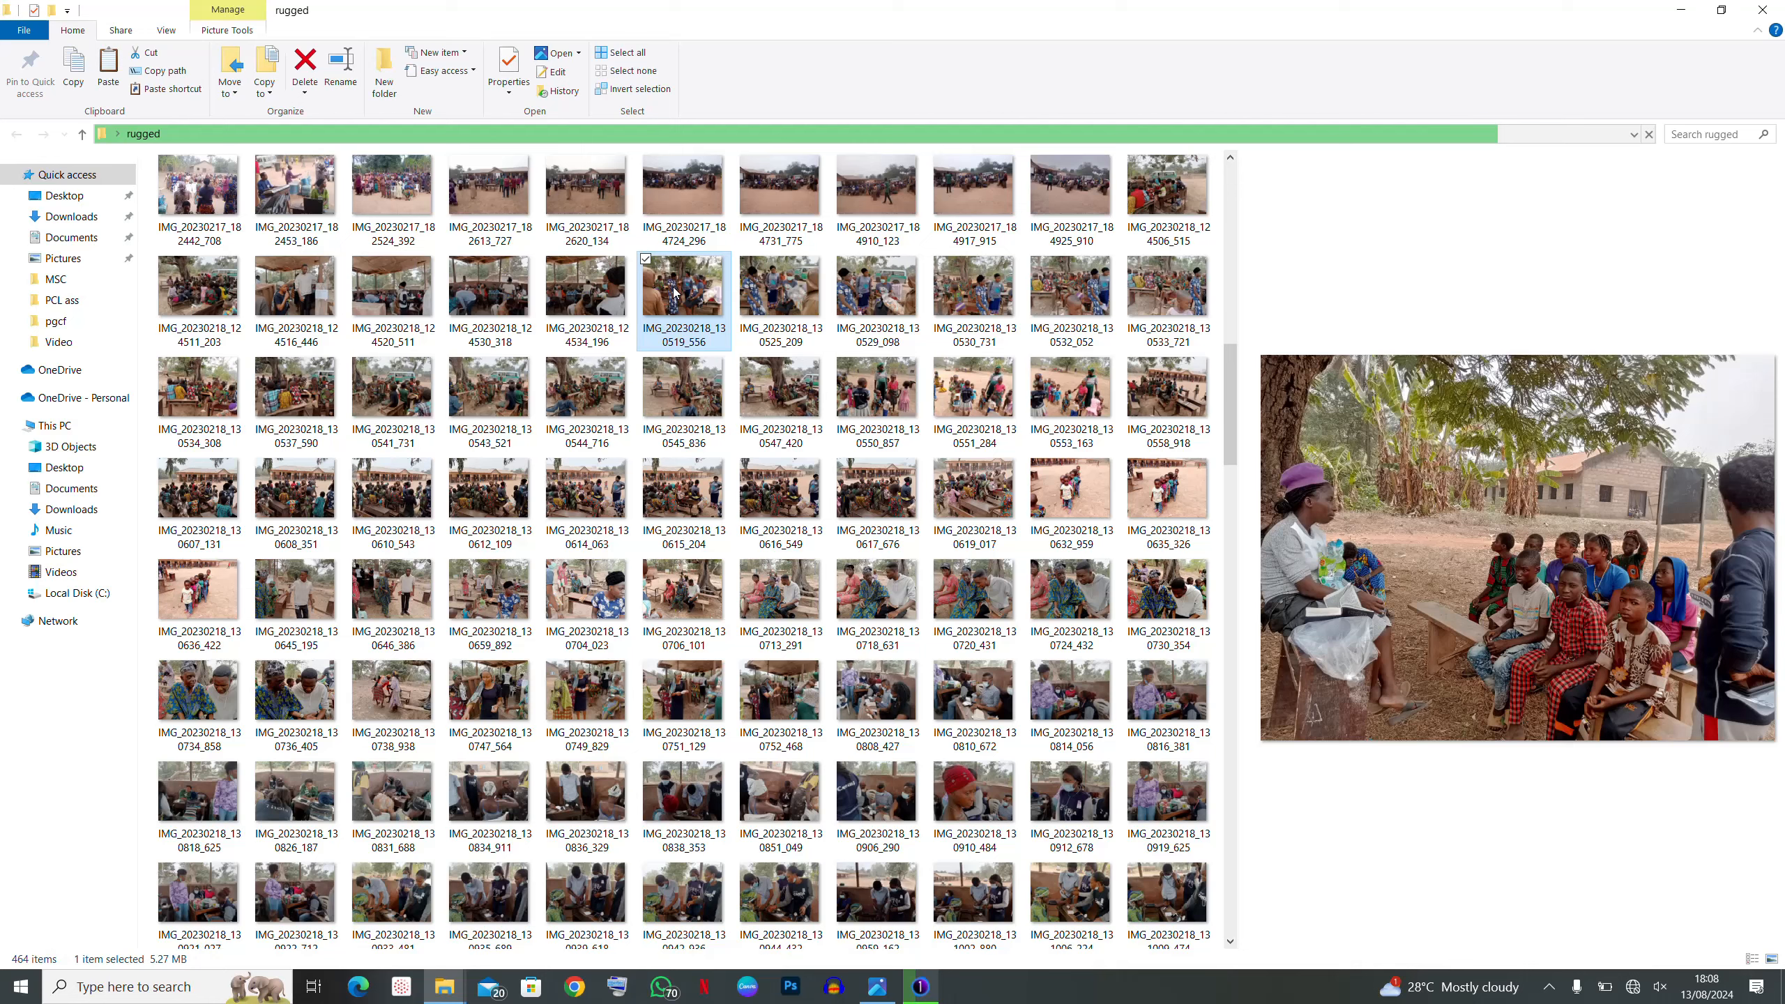
pyautogui.keyDown('ctrl'); pyautogui.click(701, 485); pyautogui.keyUp('ctrl')
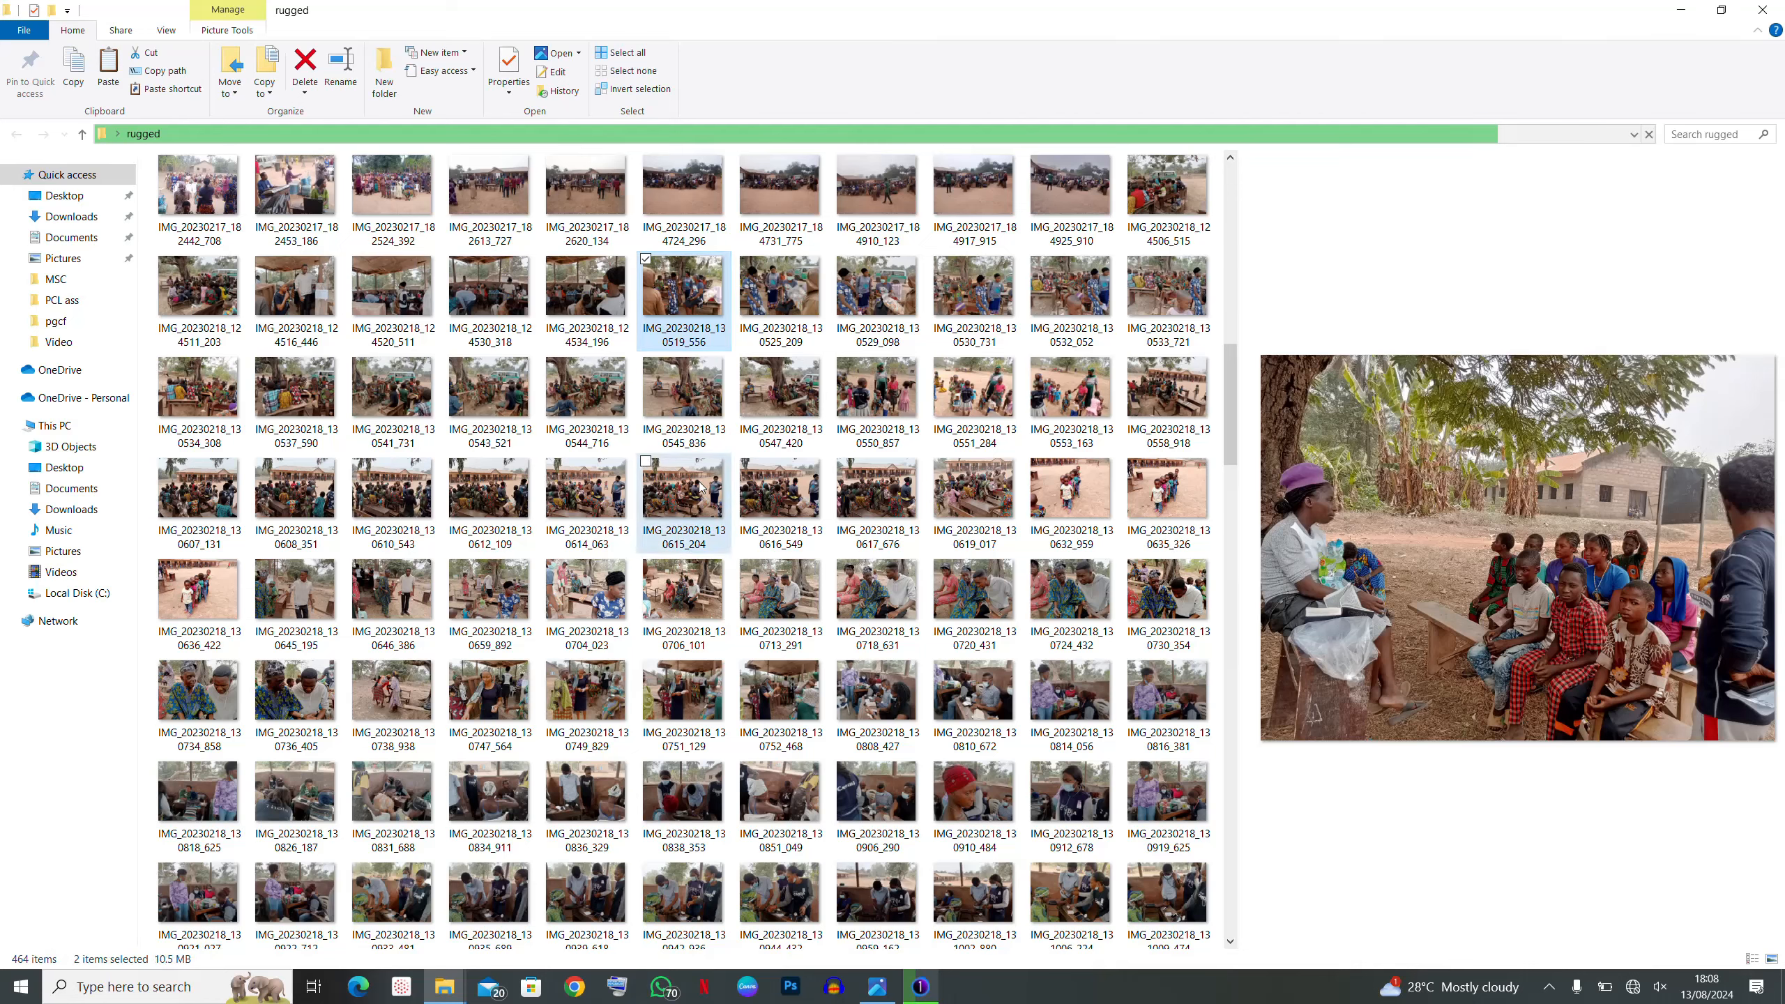
pyautogui.keyDown('ctrl'); pyautogui.click(701, 486); pyautogui.keyUp('ctrl')
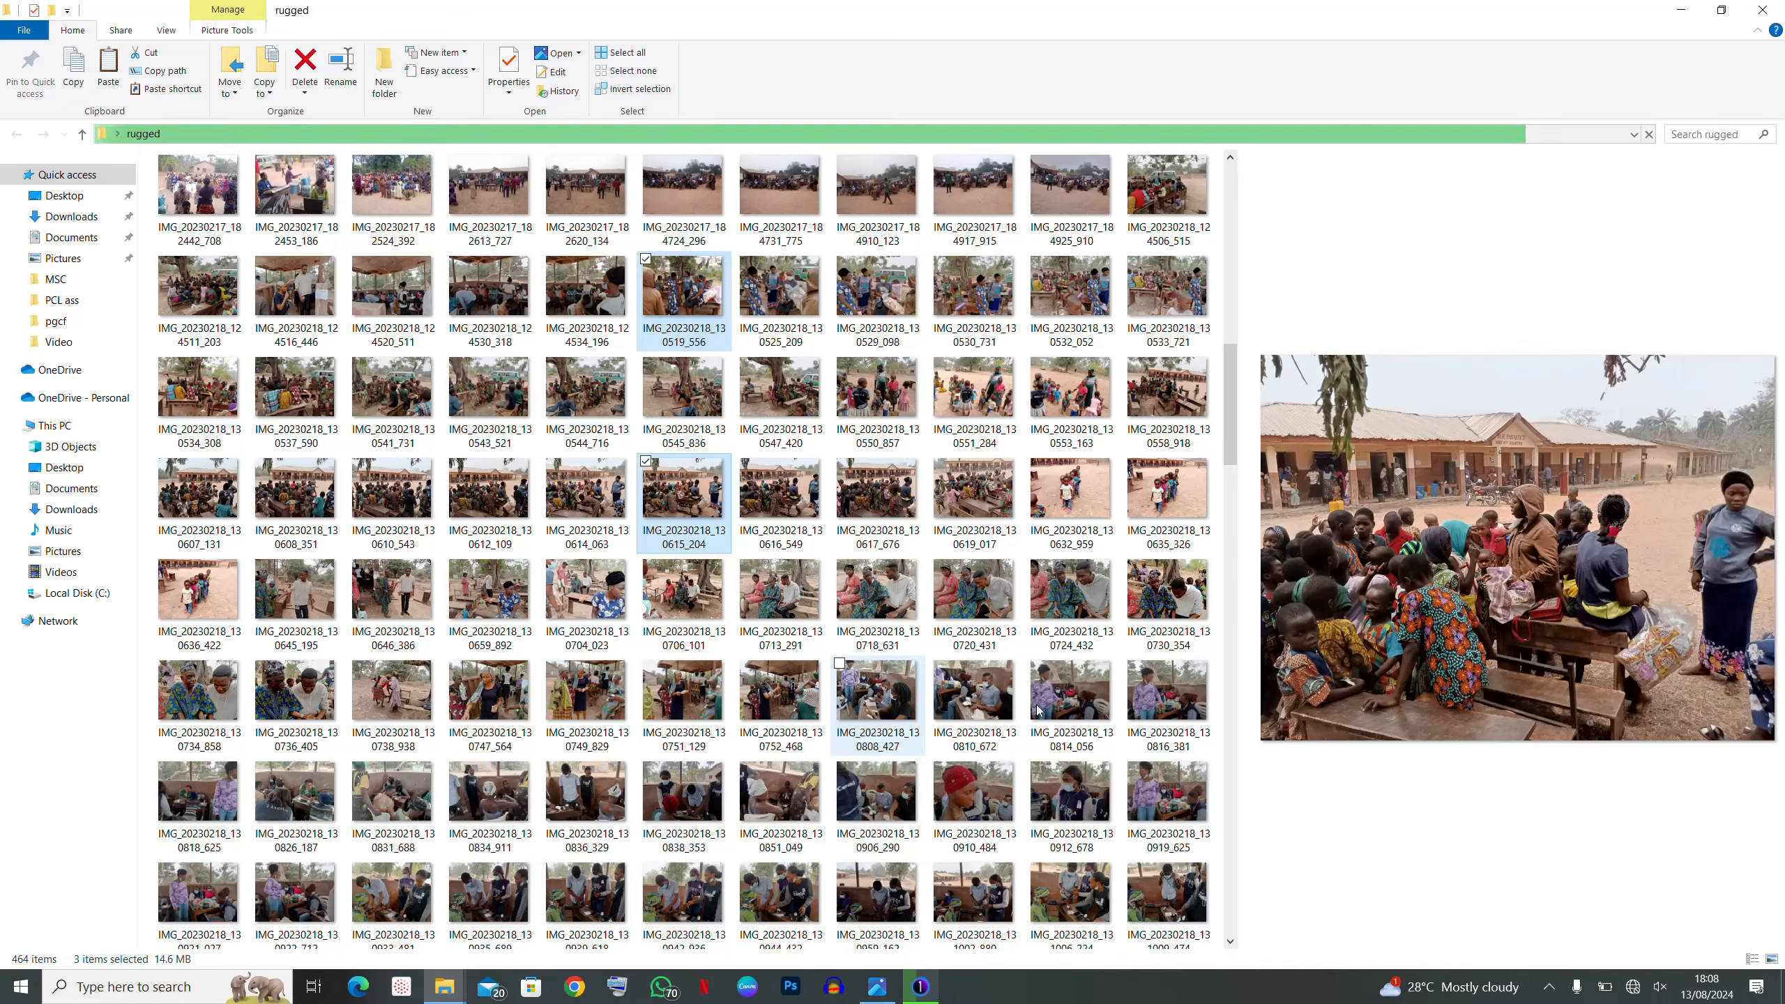
# - Start a fresh selection of IMG_20230217_105712_525 and IMG_20230217_115625_894
pyautogui.scroll(5, 974, 647)
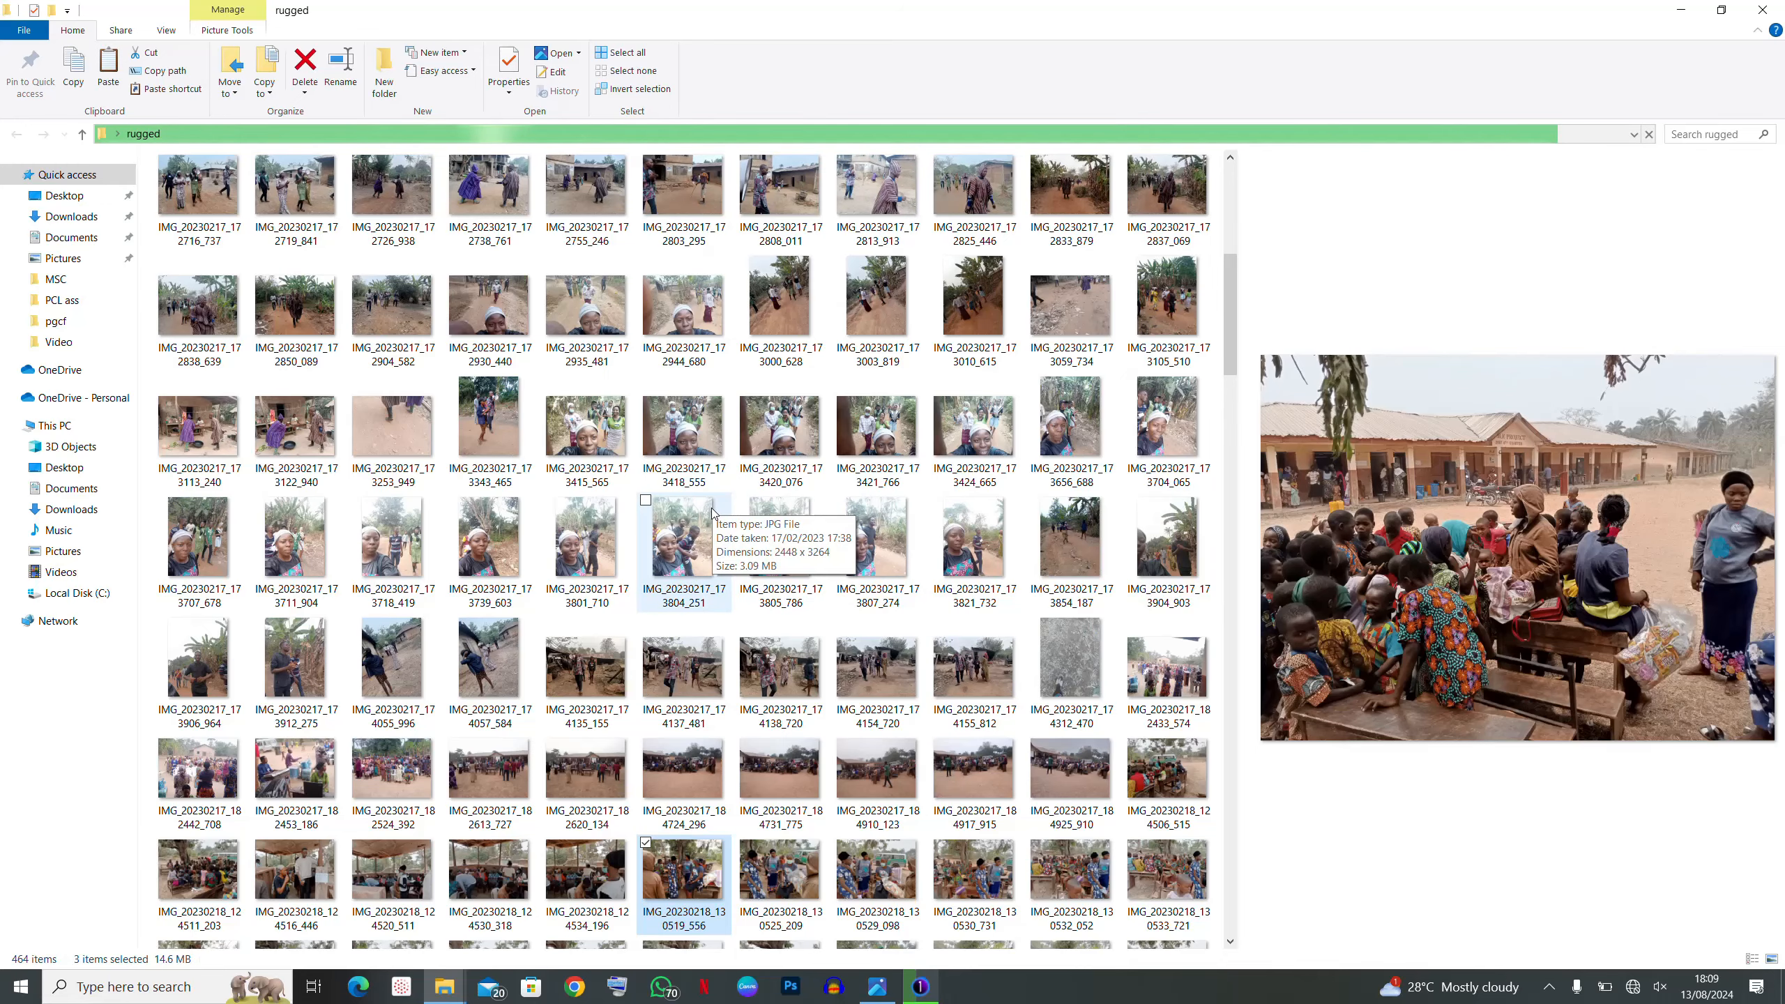
pyautogui.scroll(5, 774, 457)
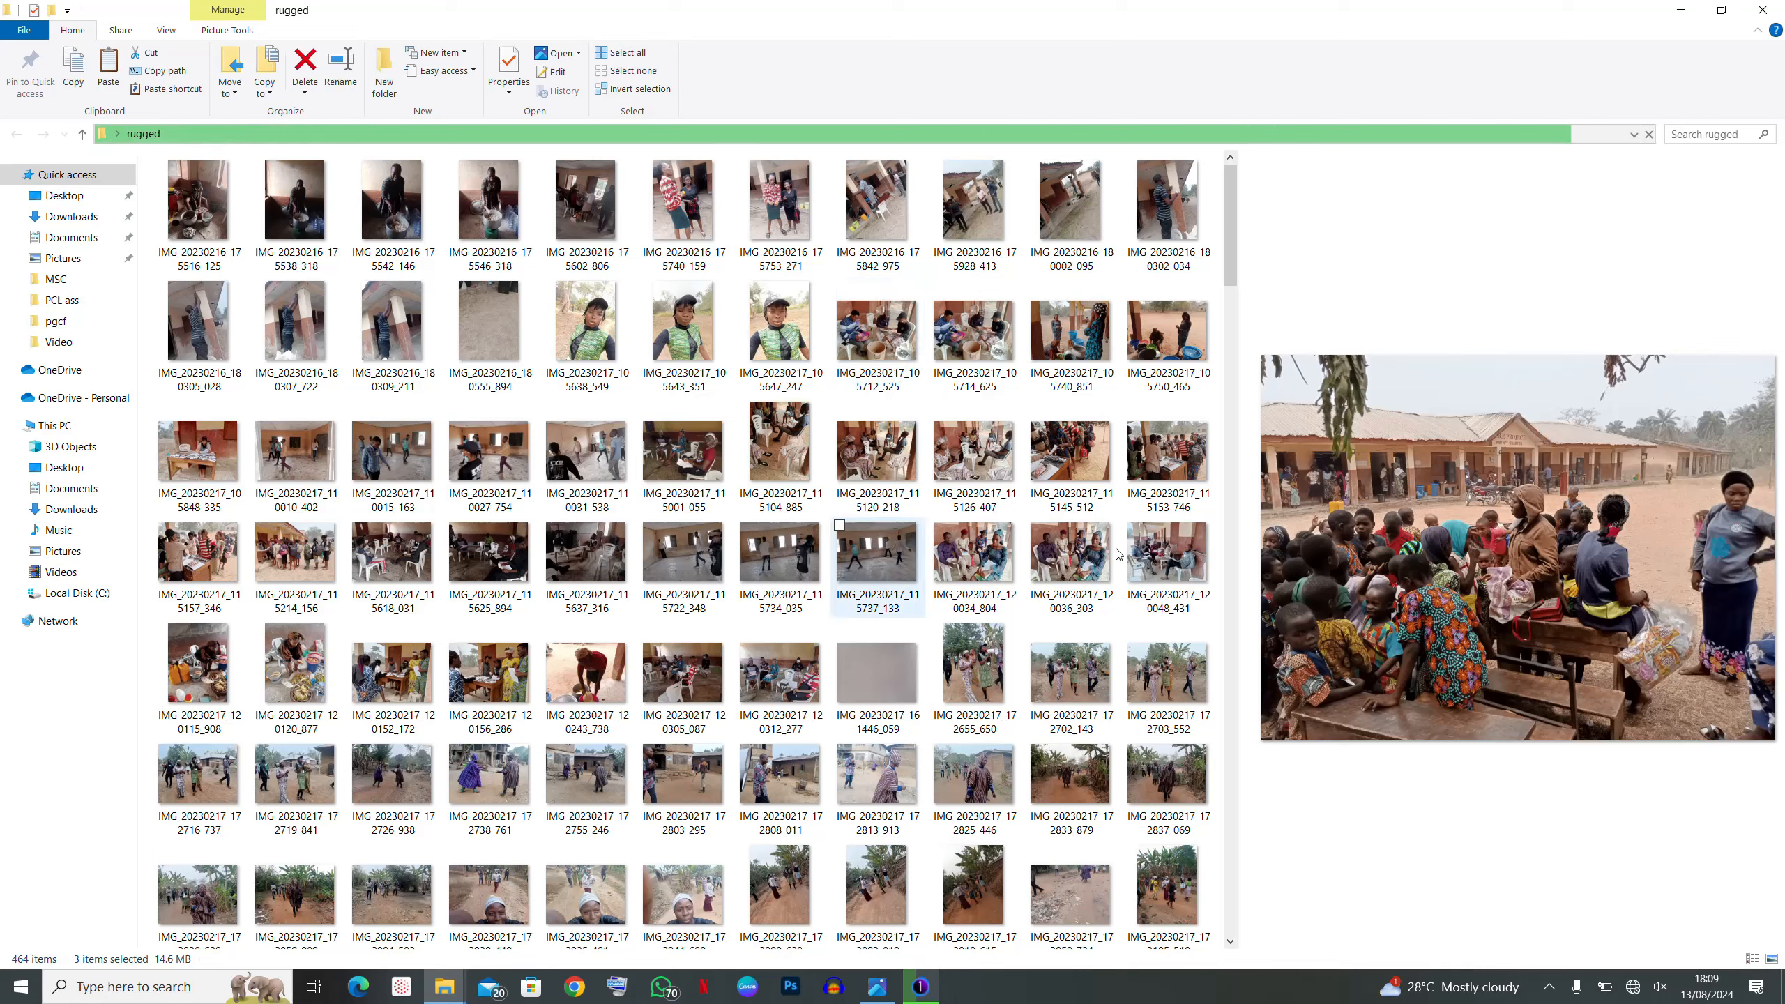
pyautogui.click(889, 337)
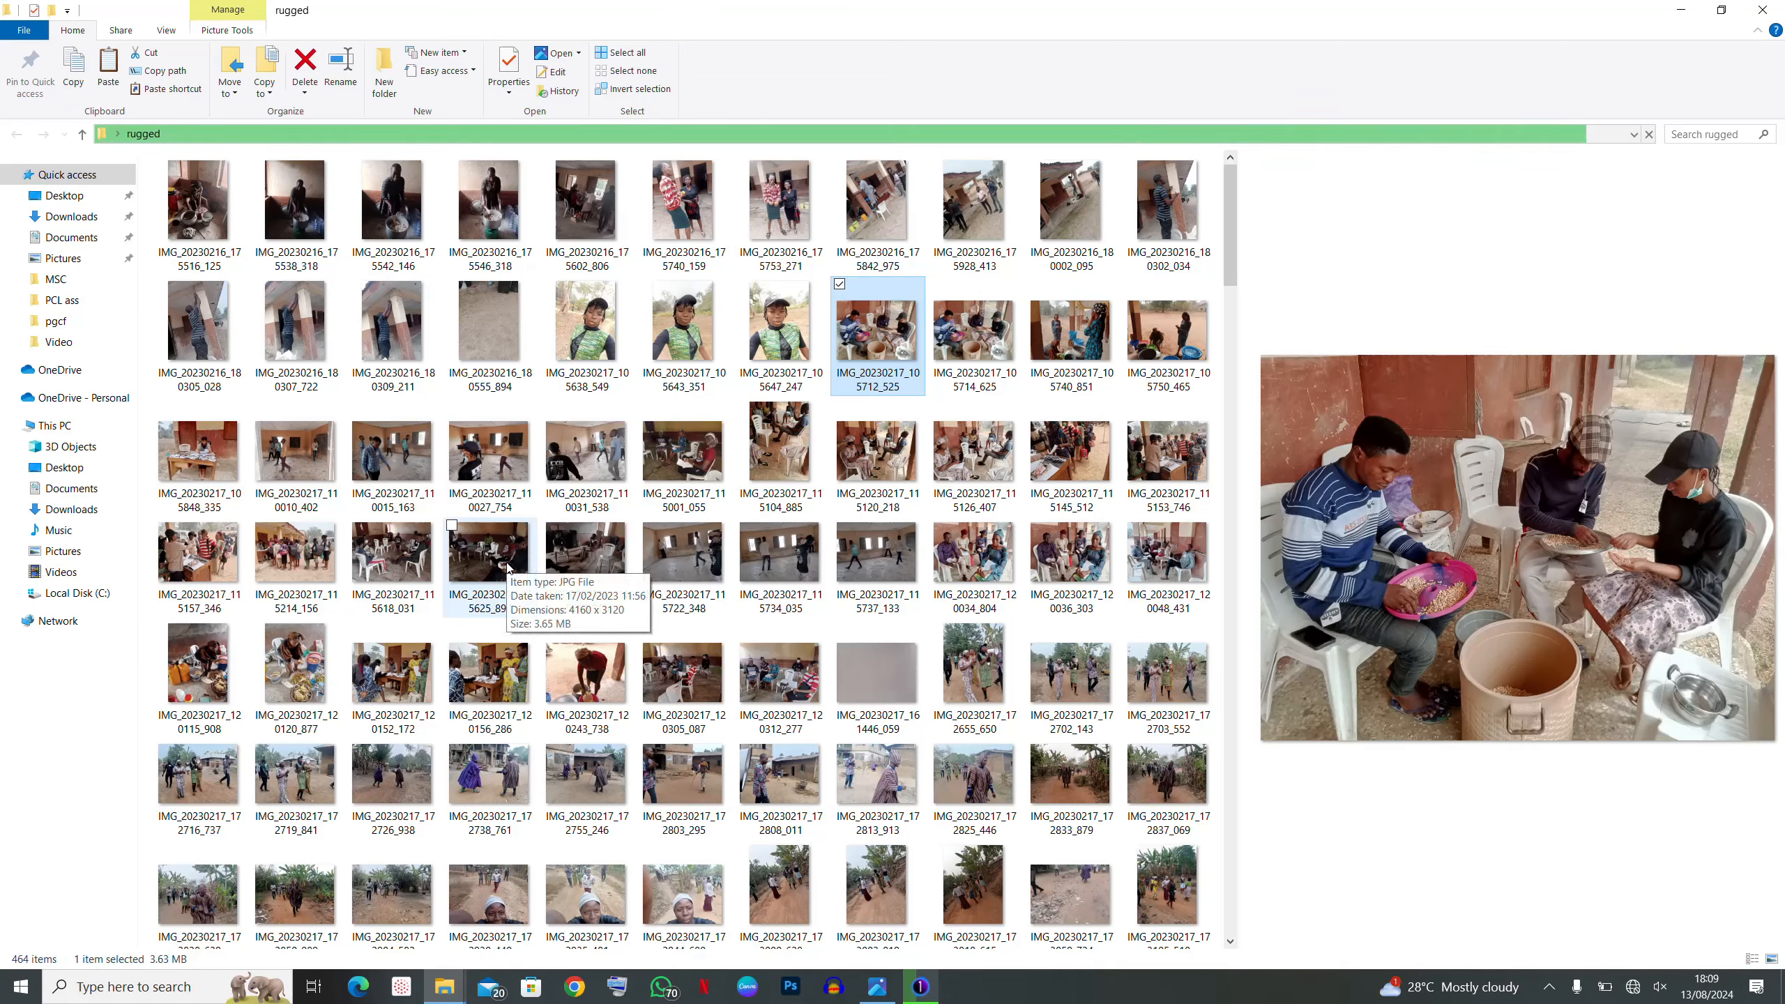
pyautogui.click(487, 565)
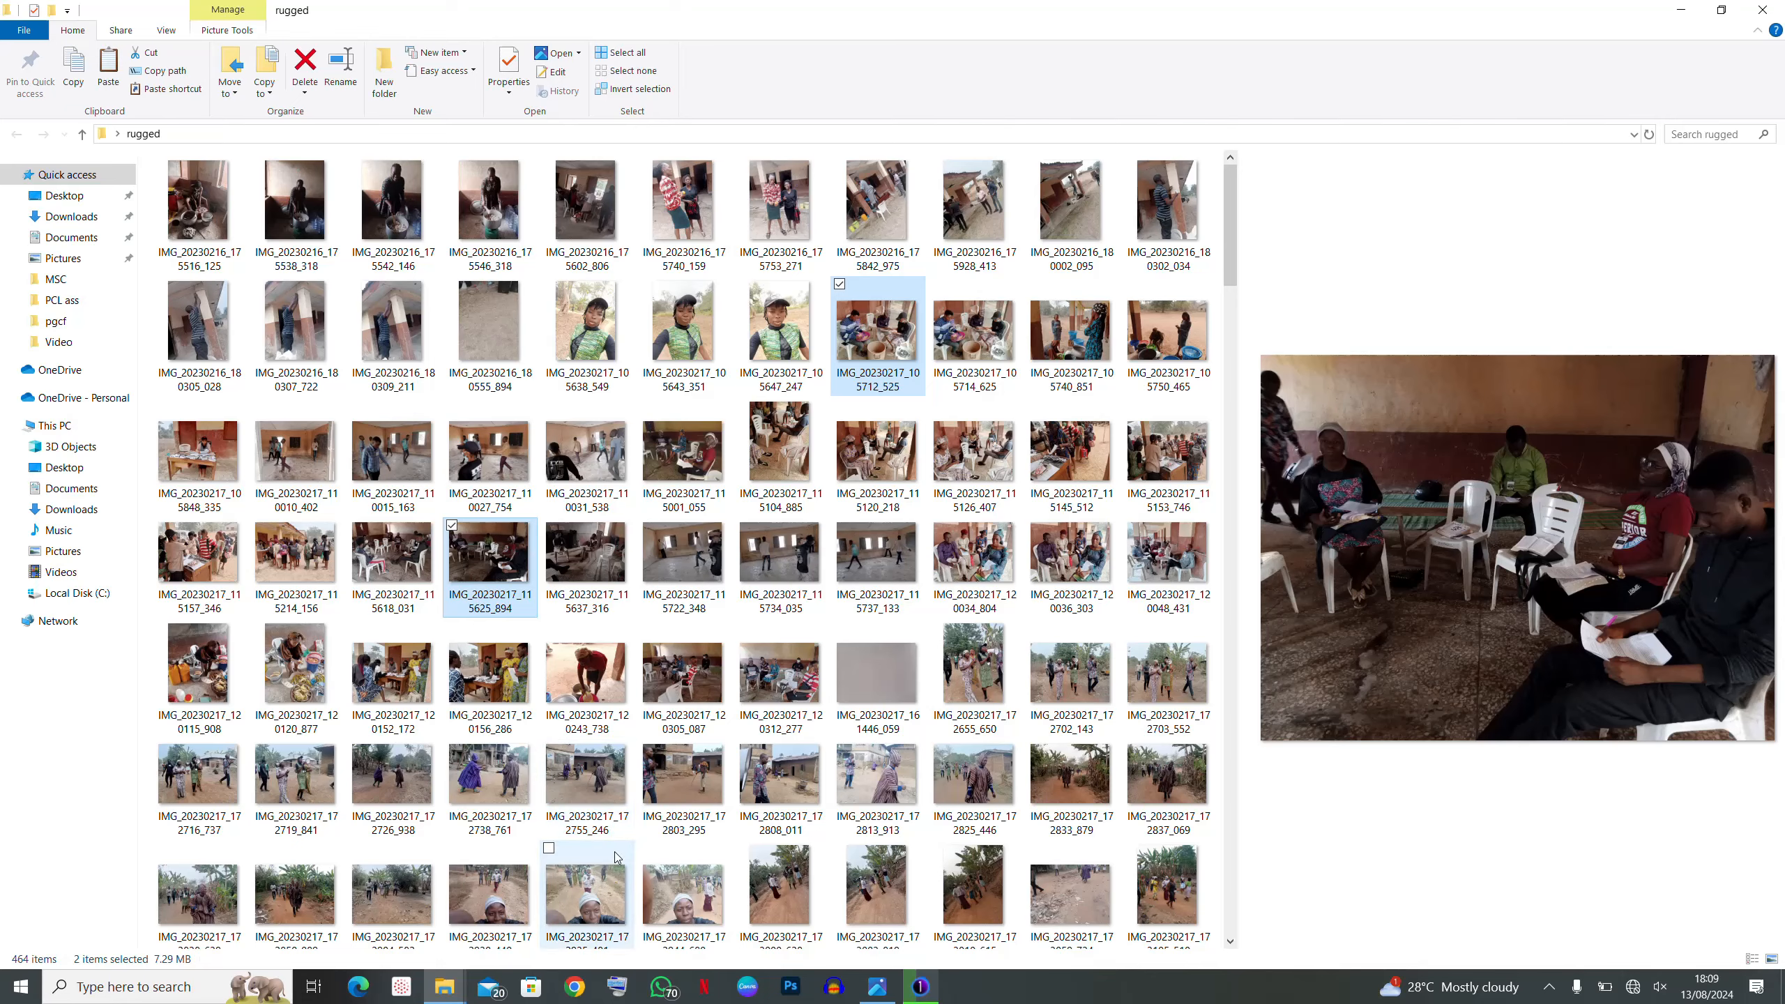
# - Add IMG_20230217_173415_565 and IMG_20230218_130519_556, _130851_049, _131027_626 to the picks (22.8 MB total)
pyautogui.scroll(-2, 618, 809)
pyautogui.scroll(-1, 612, 851)
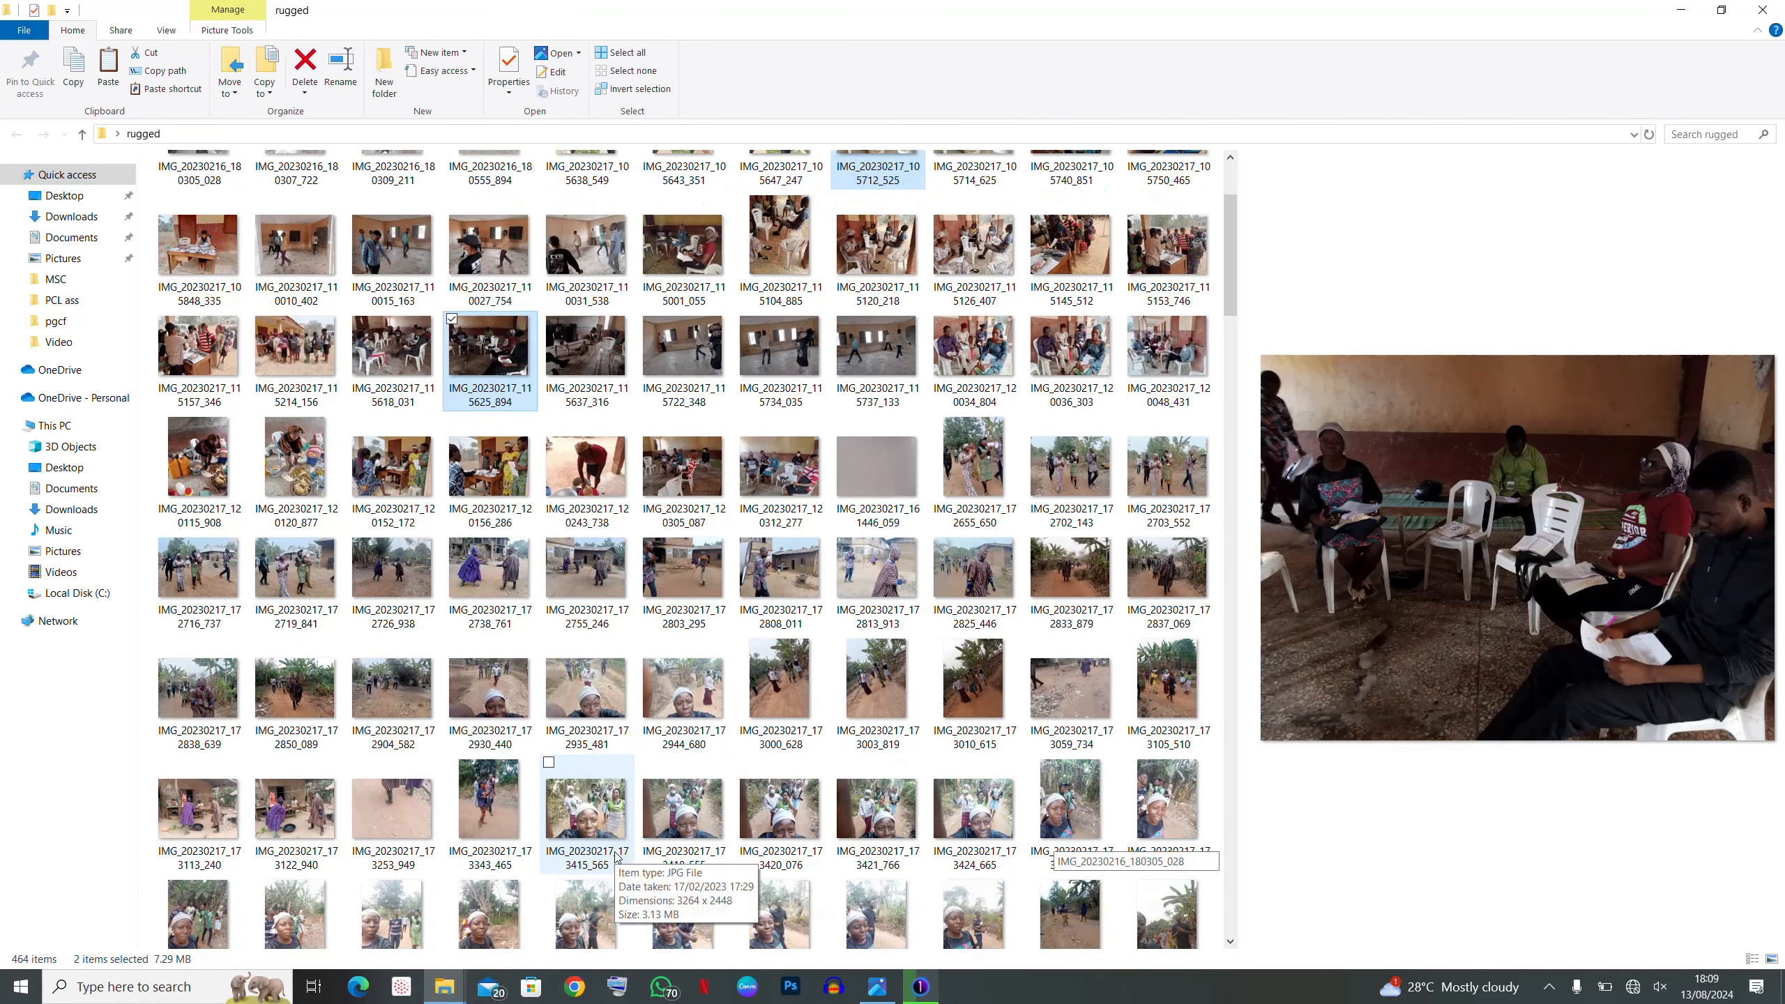
pyautogui.keyDown('ctrl'); pyautogui.click(577, 799); pyautogui.keyUp('ctrl')
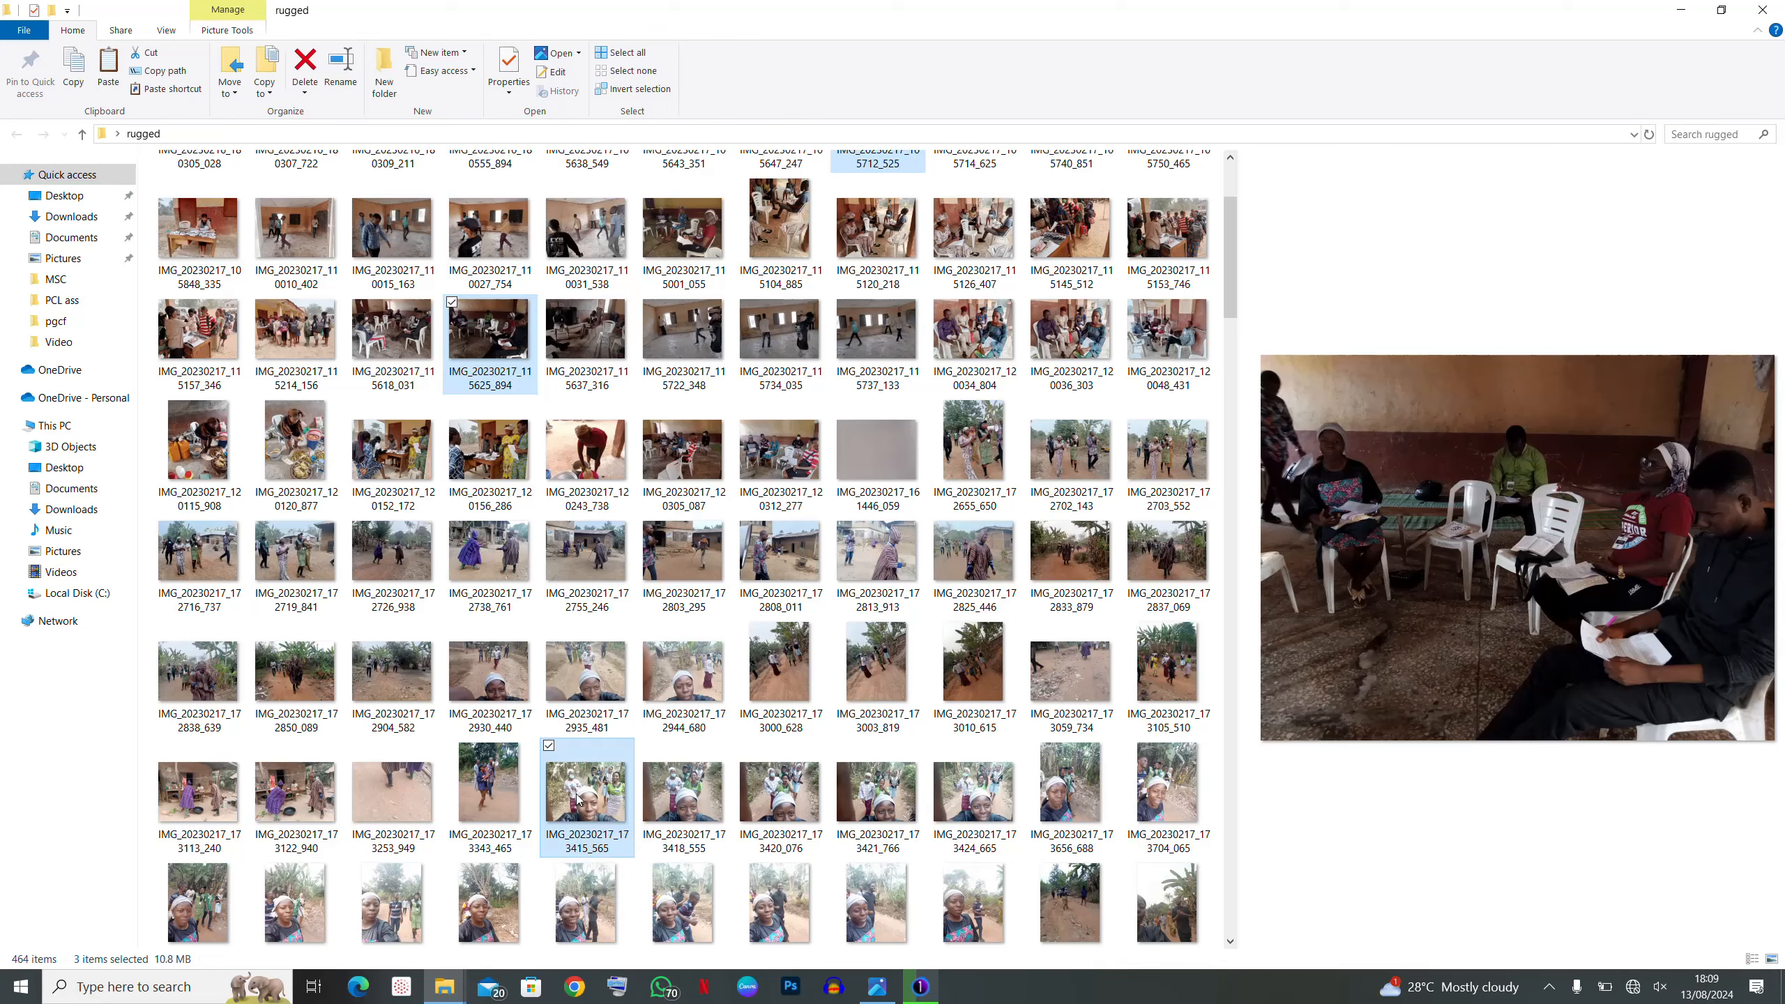
pyautogui.scroll(-5, 577, 798)
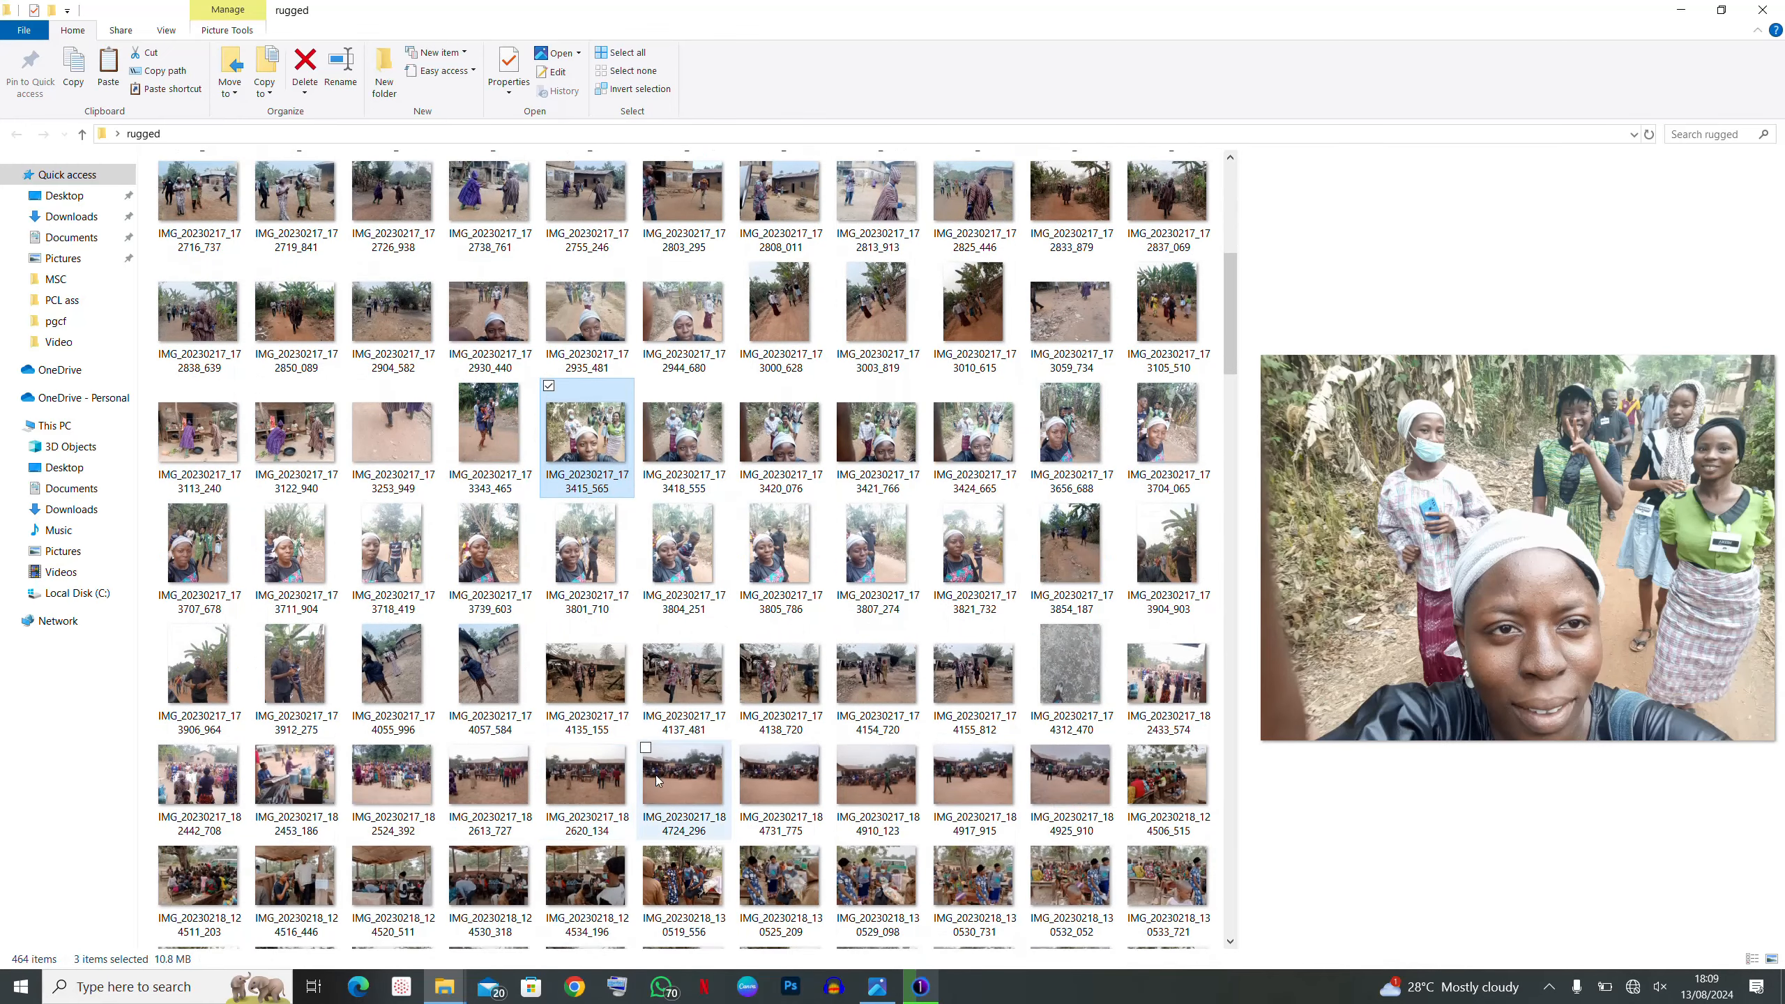
pyautogui.keyDown('ctrl'); pyautogui.click(696, 878); pyautogui.keyUp('ctrl')
pyautogui.scroll(-5, 696, 877)
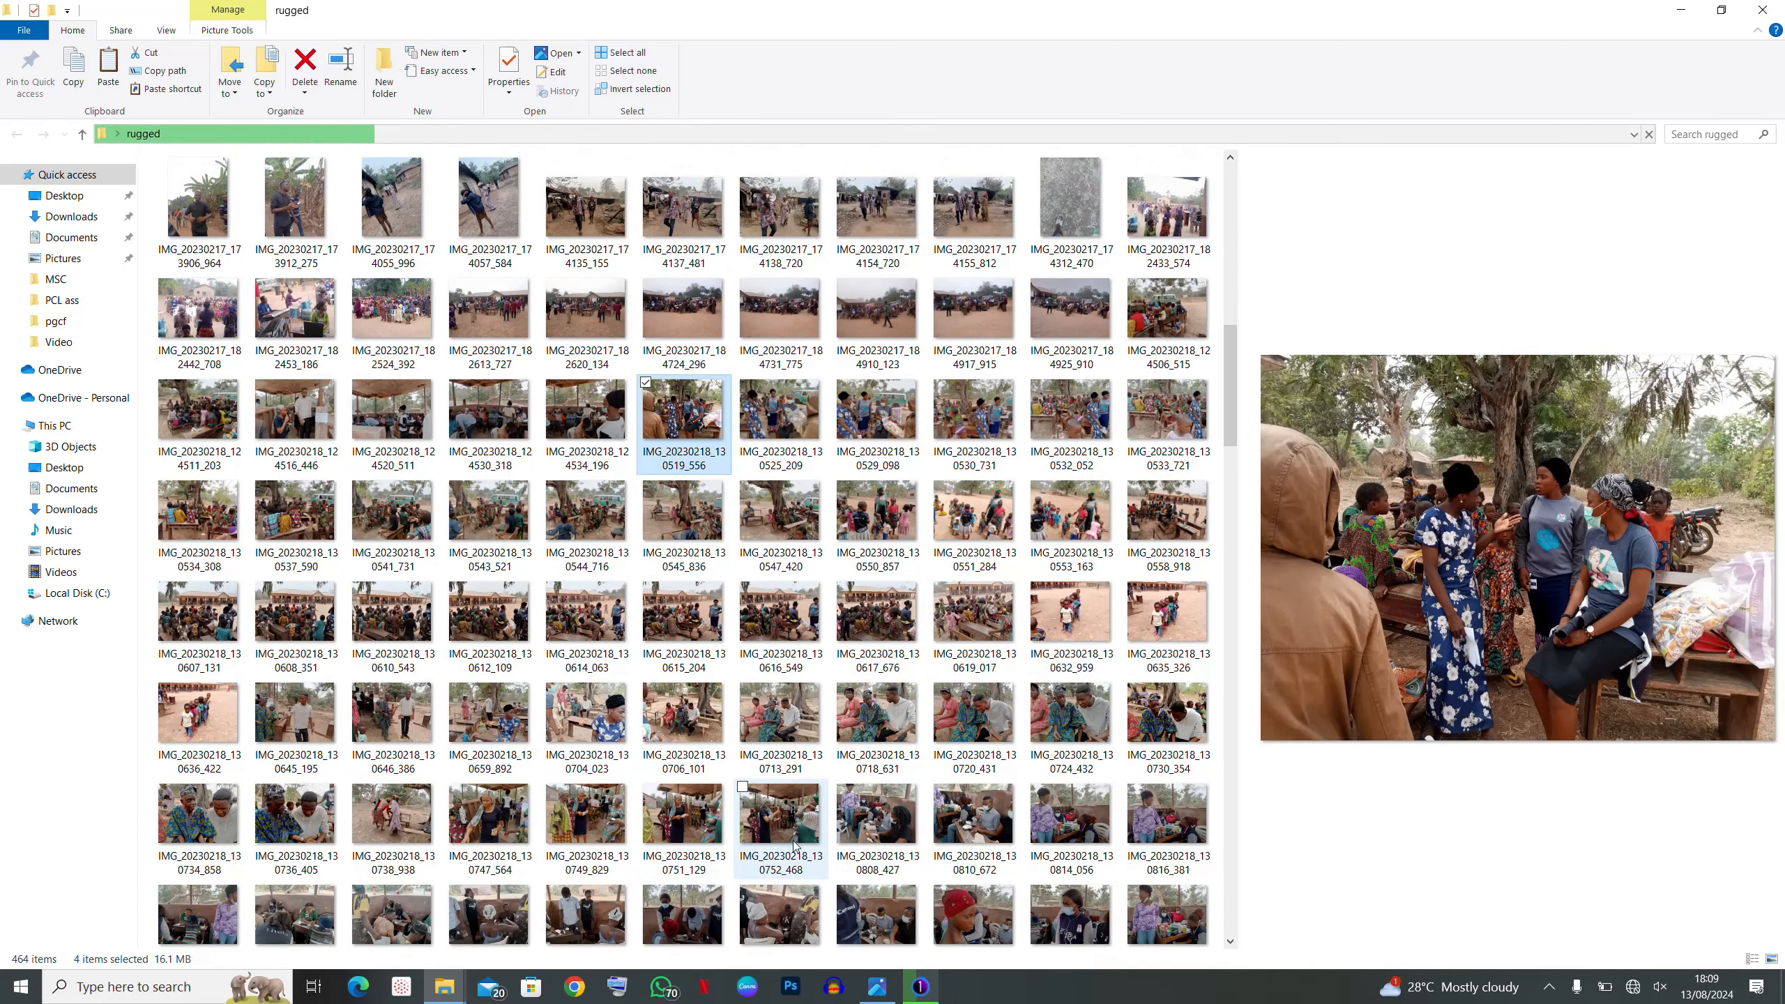
pyautogui.keyDown('ctrl'); pyautogui.click(789, 931); pyautogui.keyUp('ctrl')
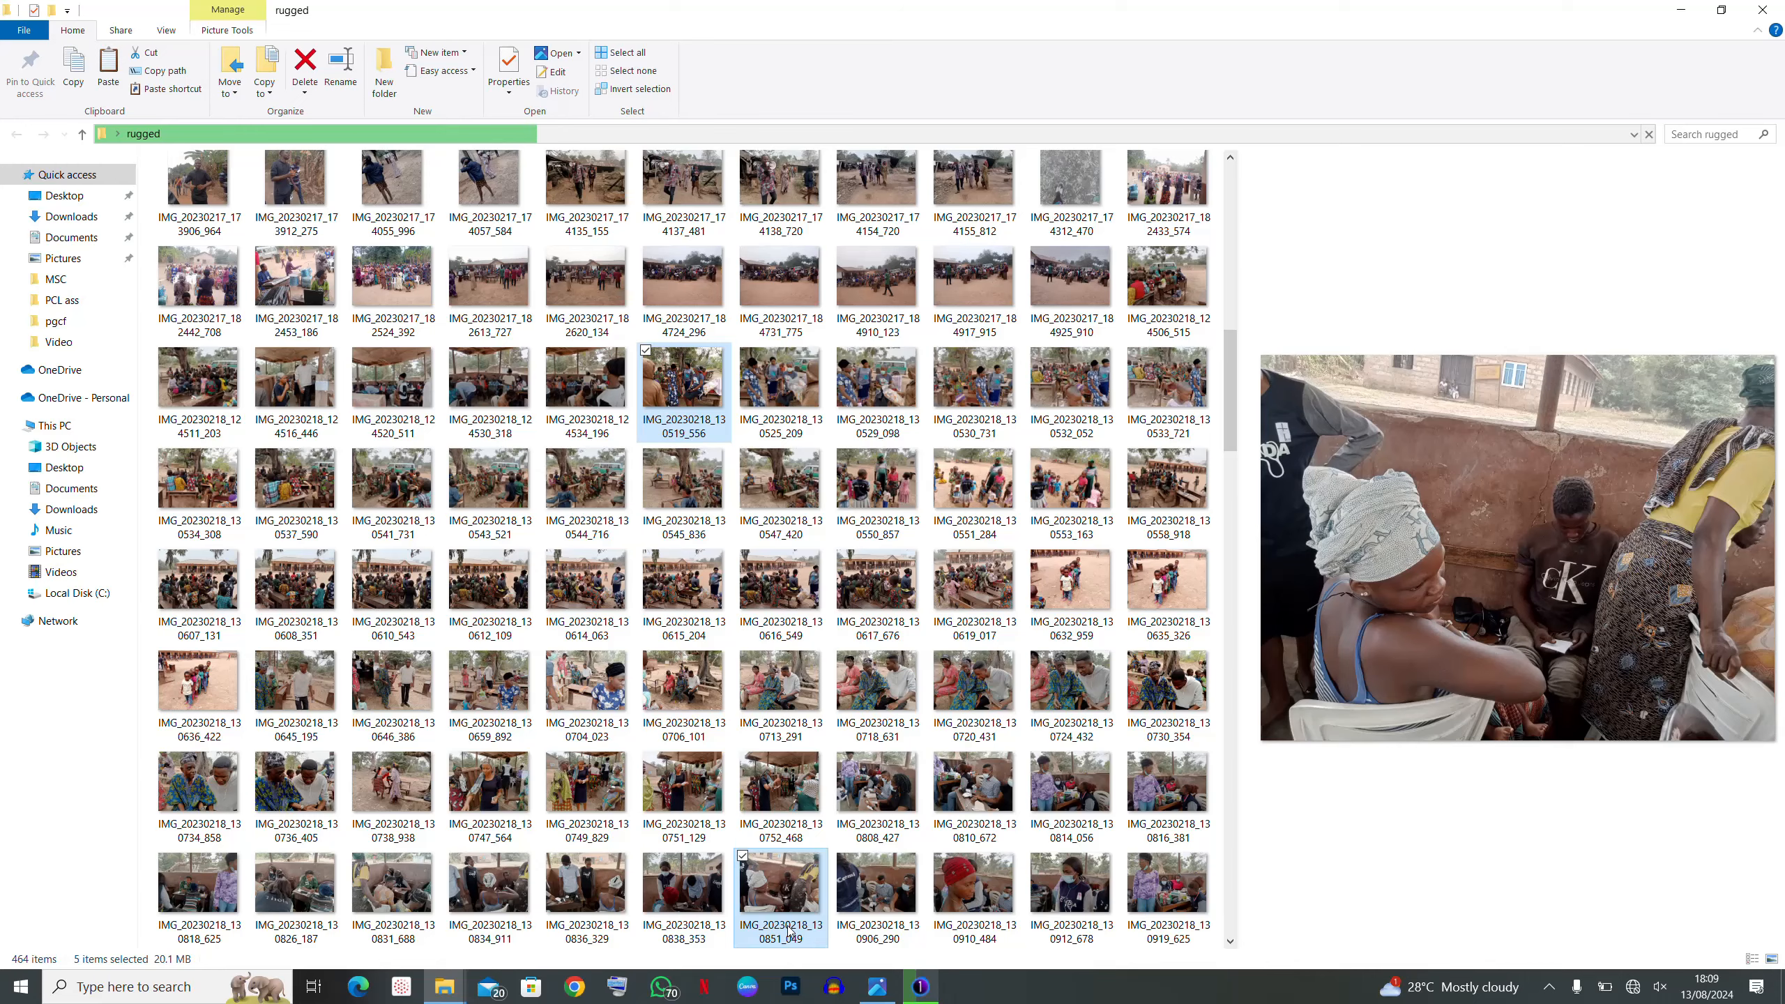
pyautogui.scroll(-3, 791, 922)
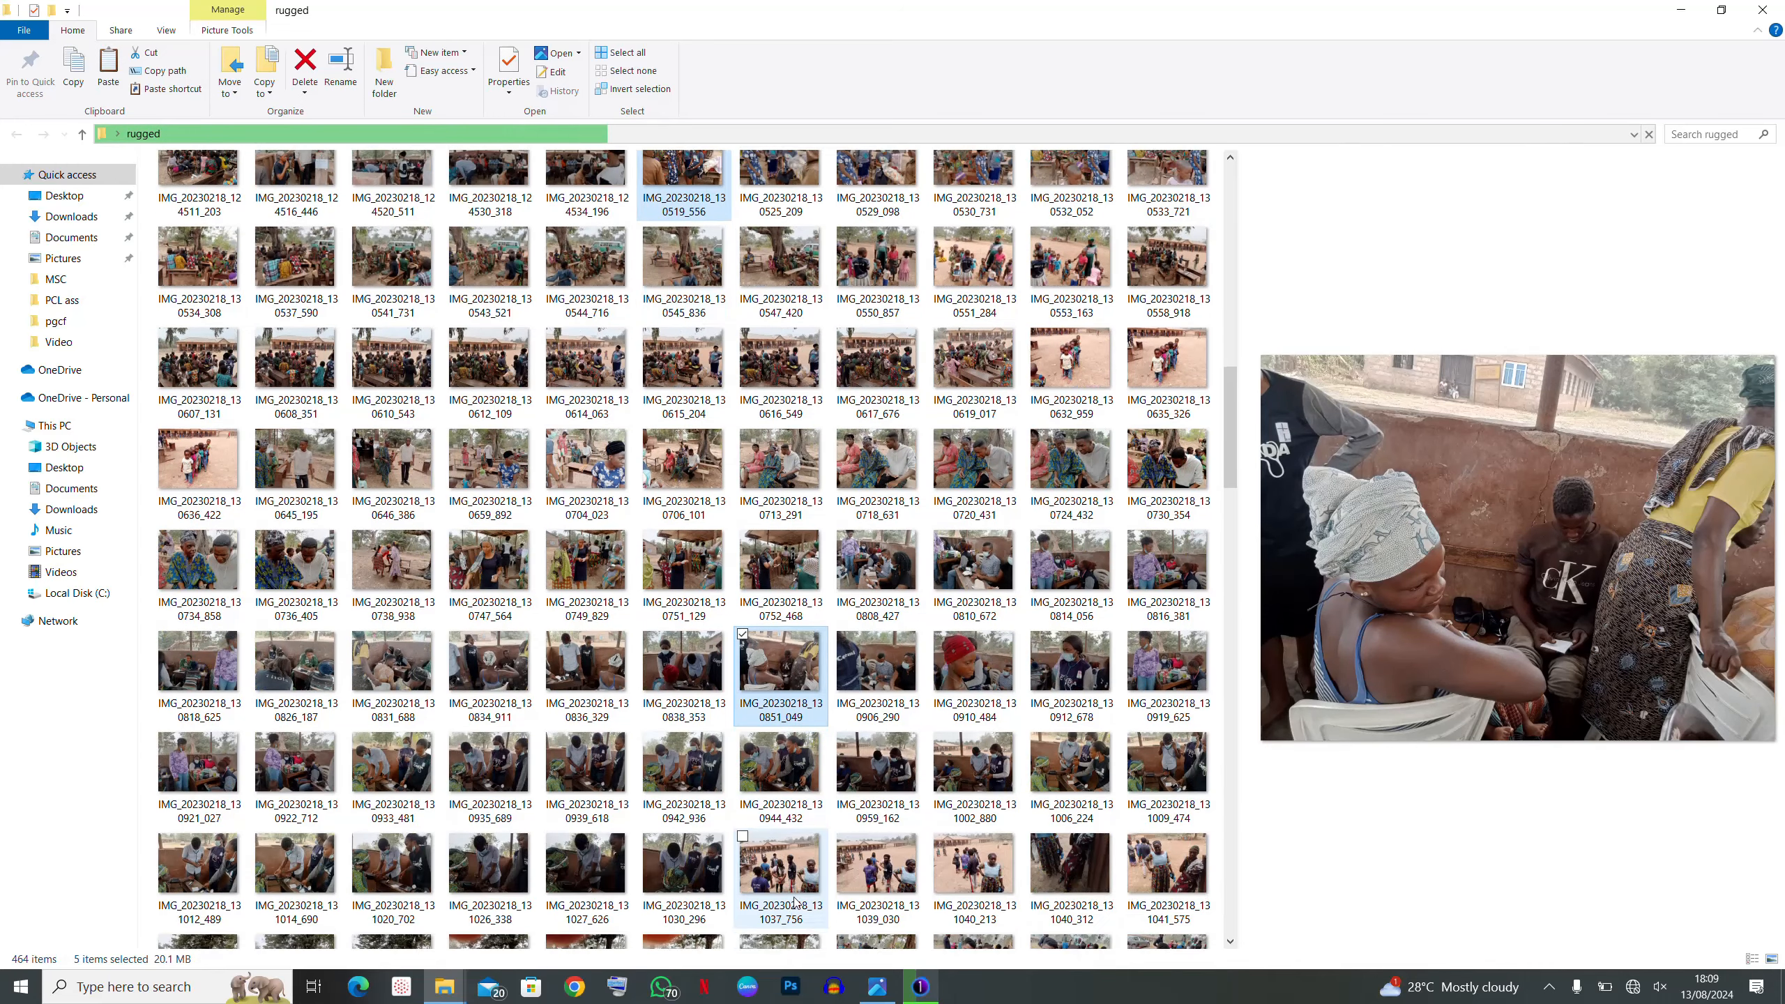
pyautogui.scroll(-1, 806, 868)
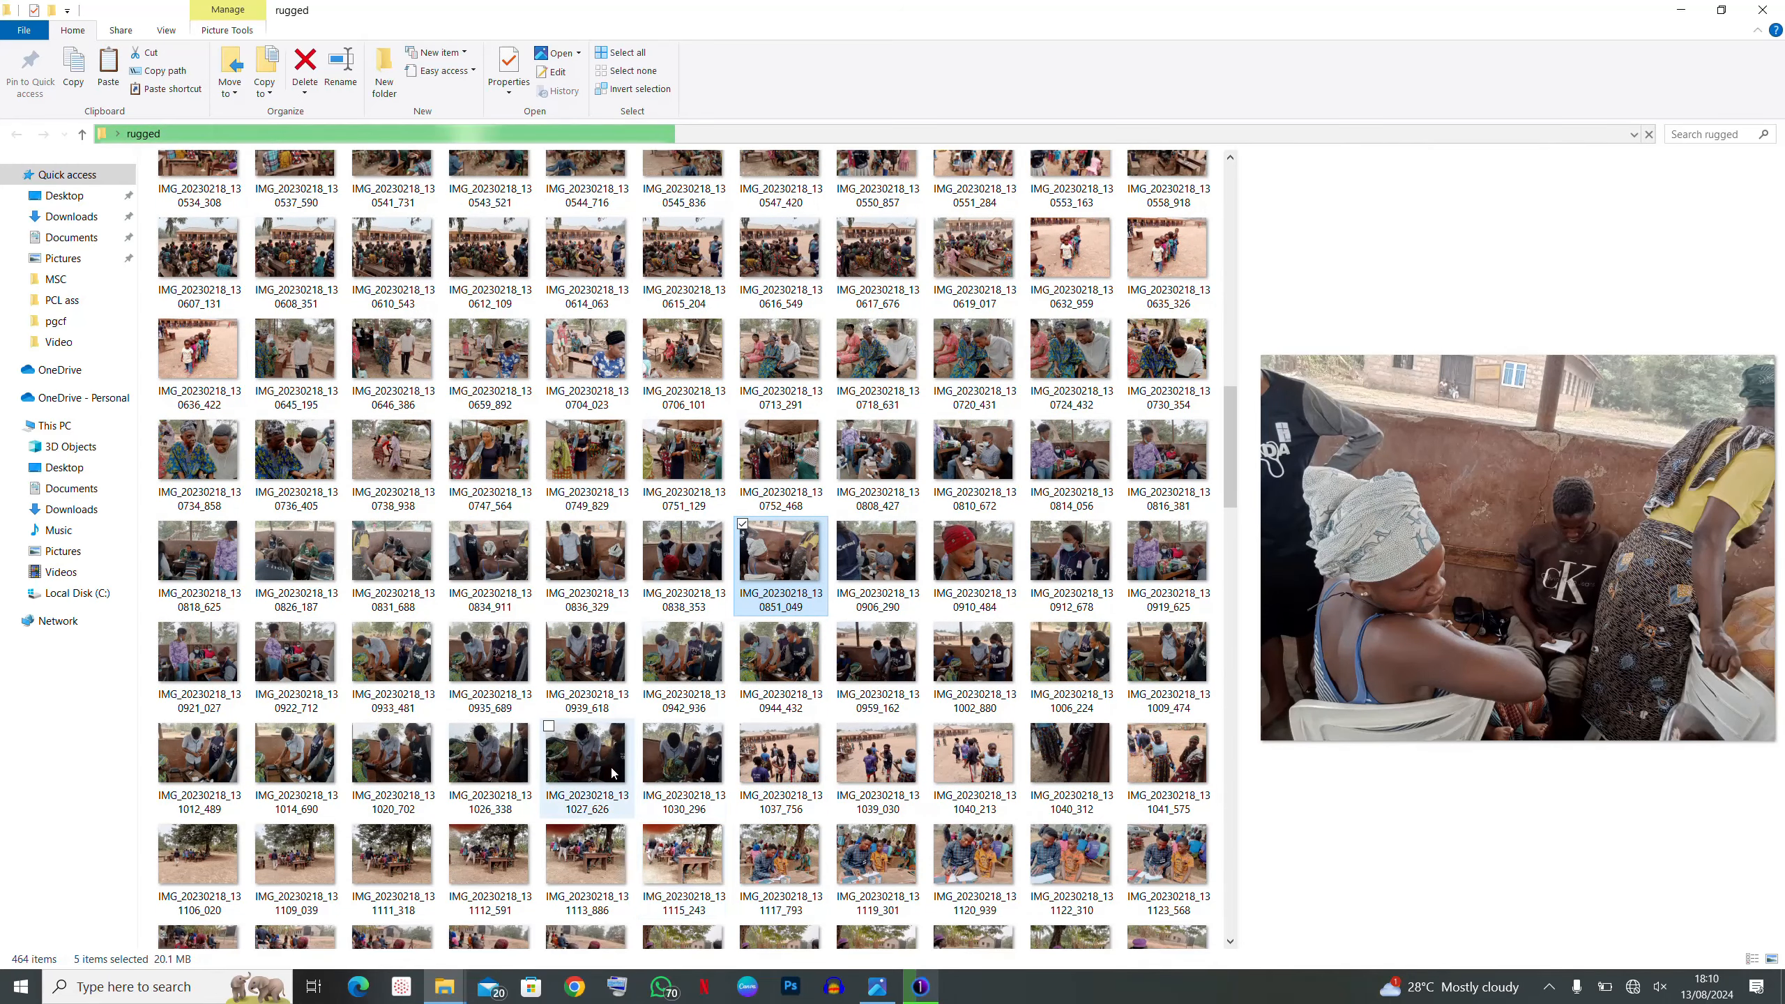
pyautogui.keyDown('ctrl'); pyautogui.click(603, 770); pyautogui.keyUp('ctrl')
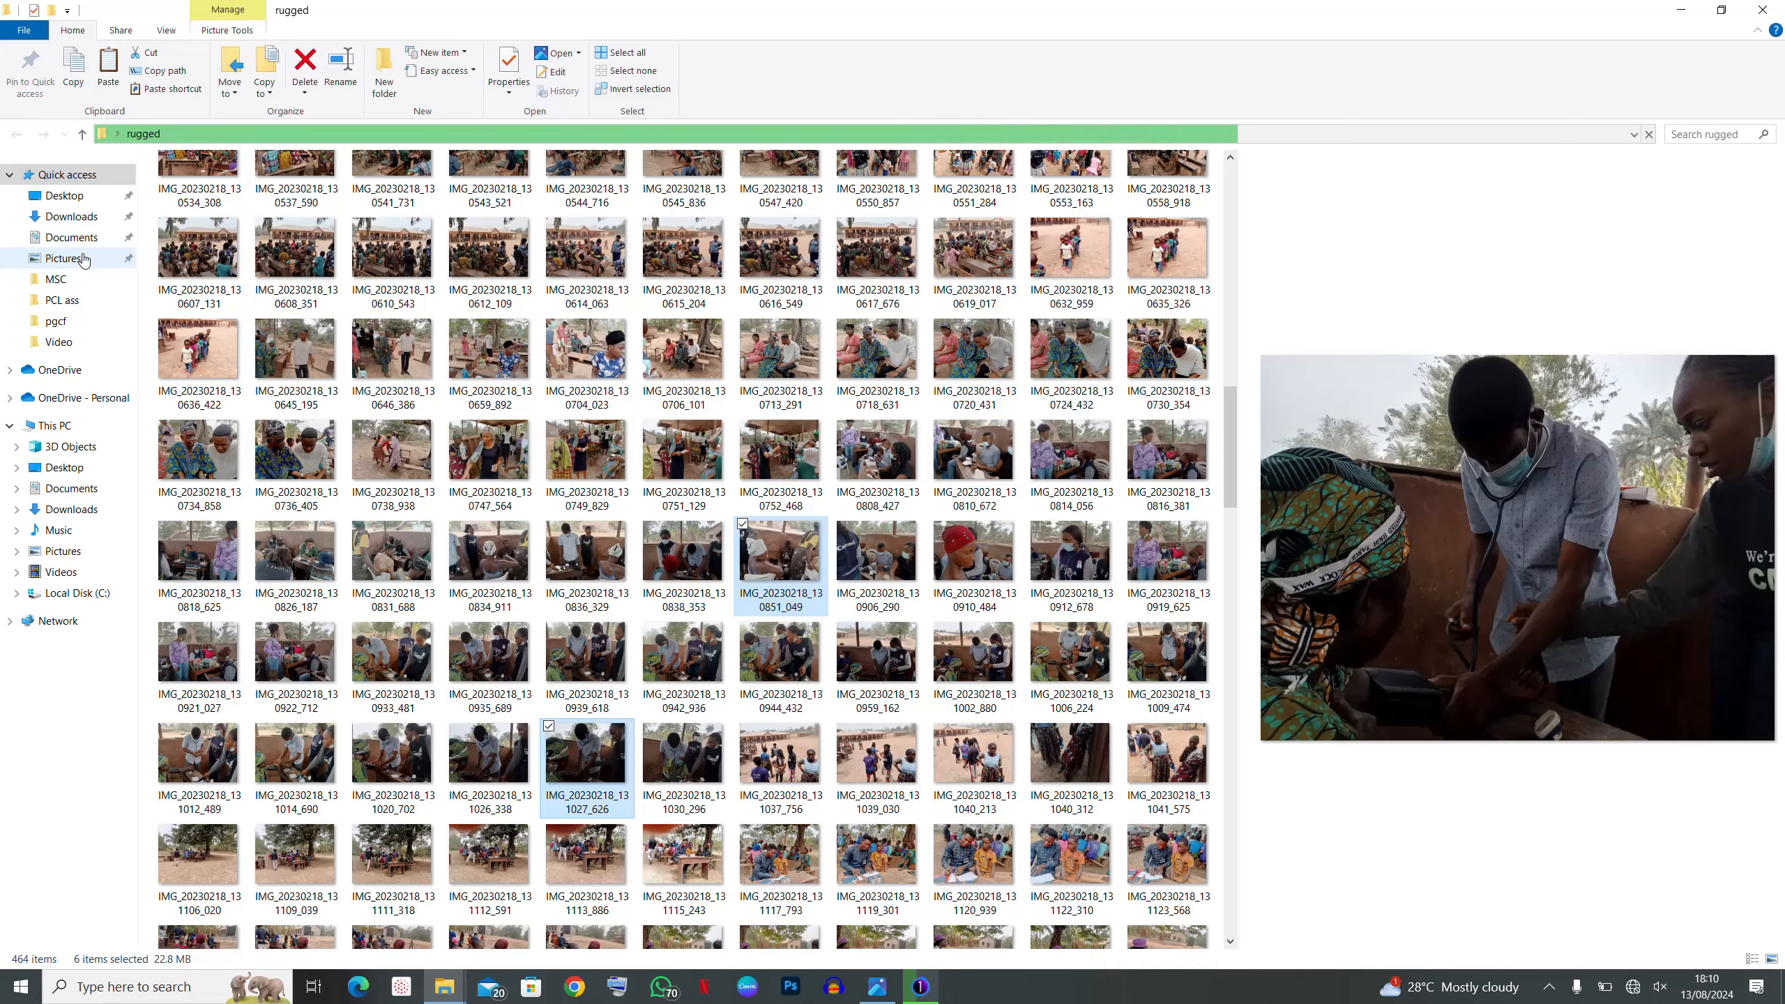
# - Go to Pictures and open the Rural Rugged folder
pyautogui.click(85, 258)
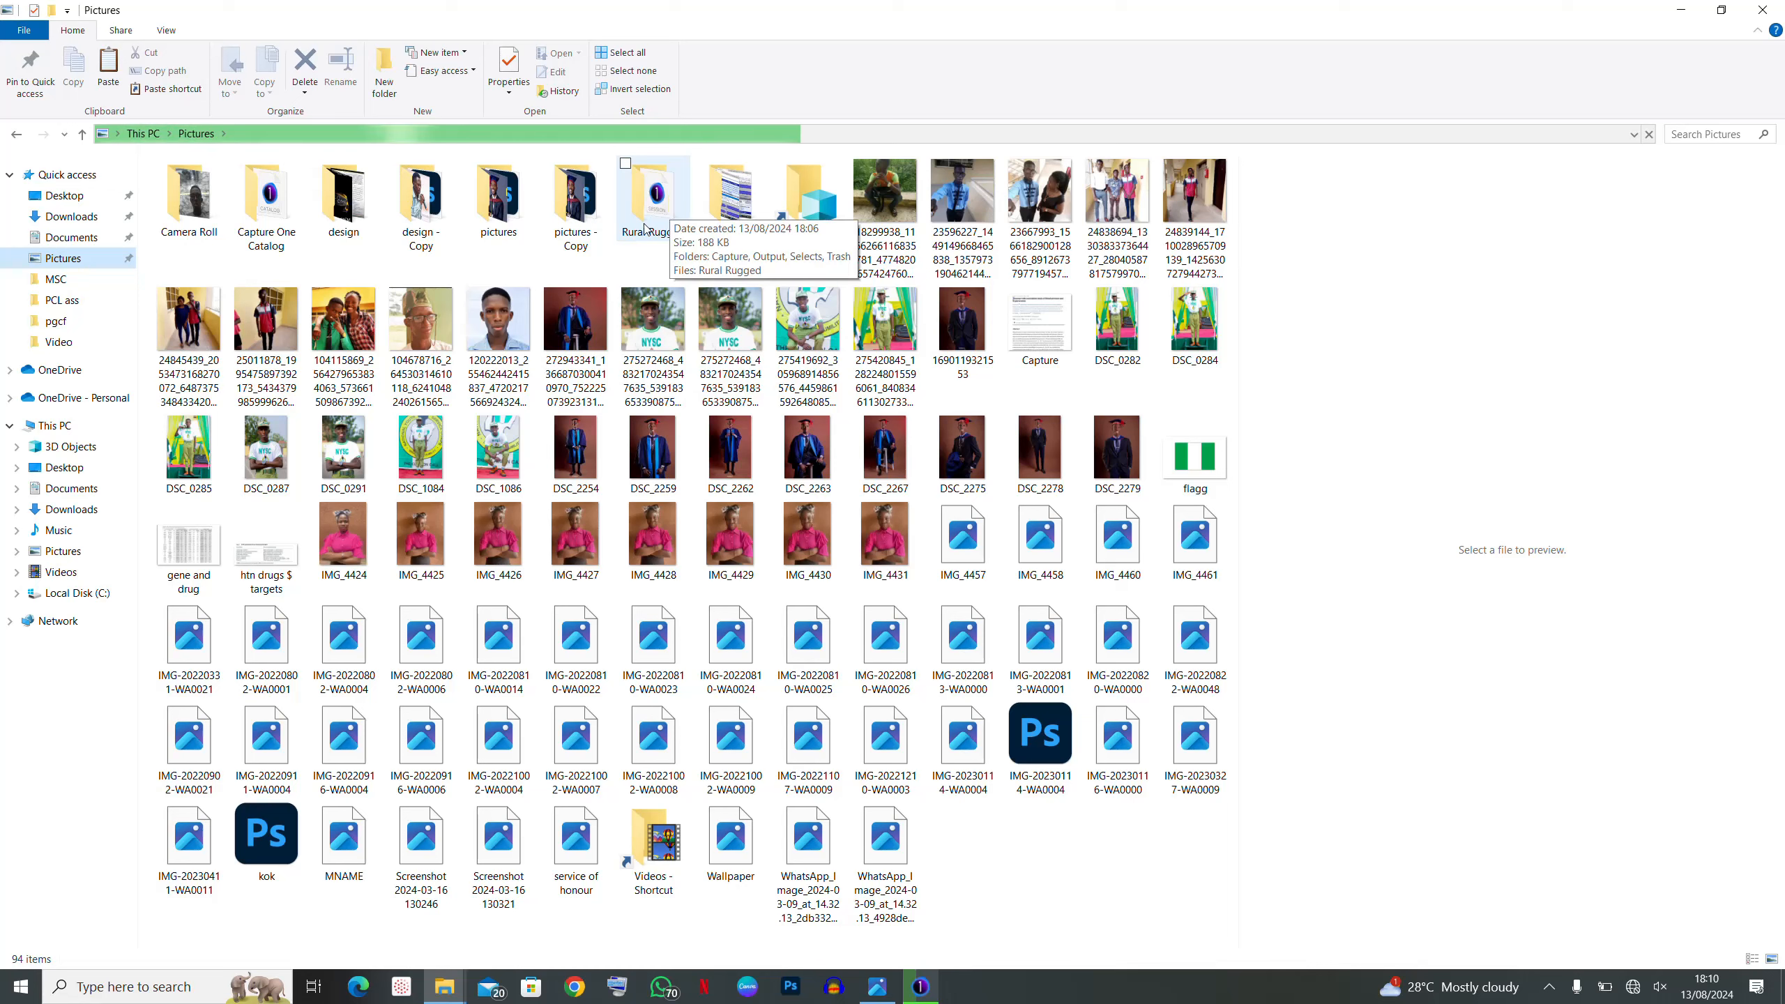
pyautogui.click(653, 215)
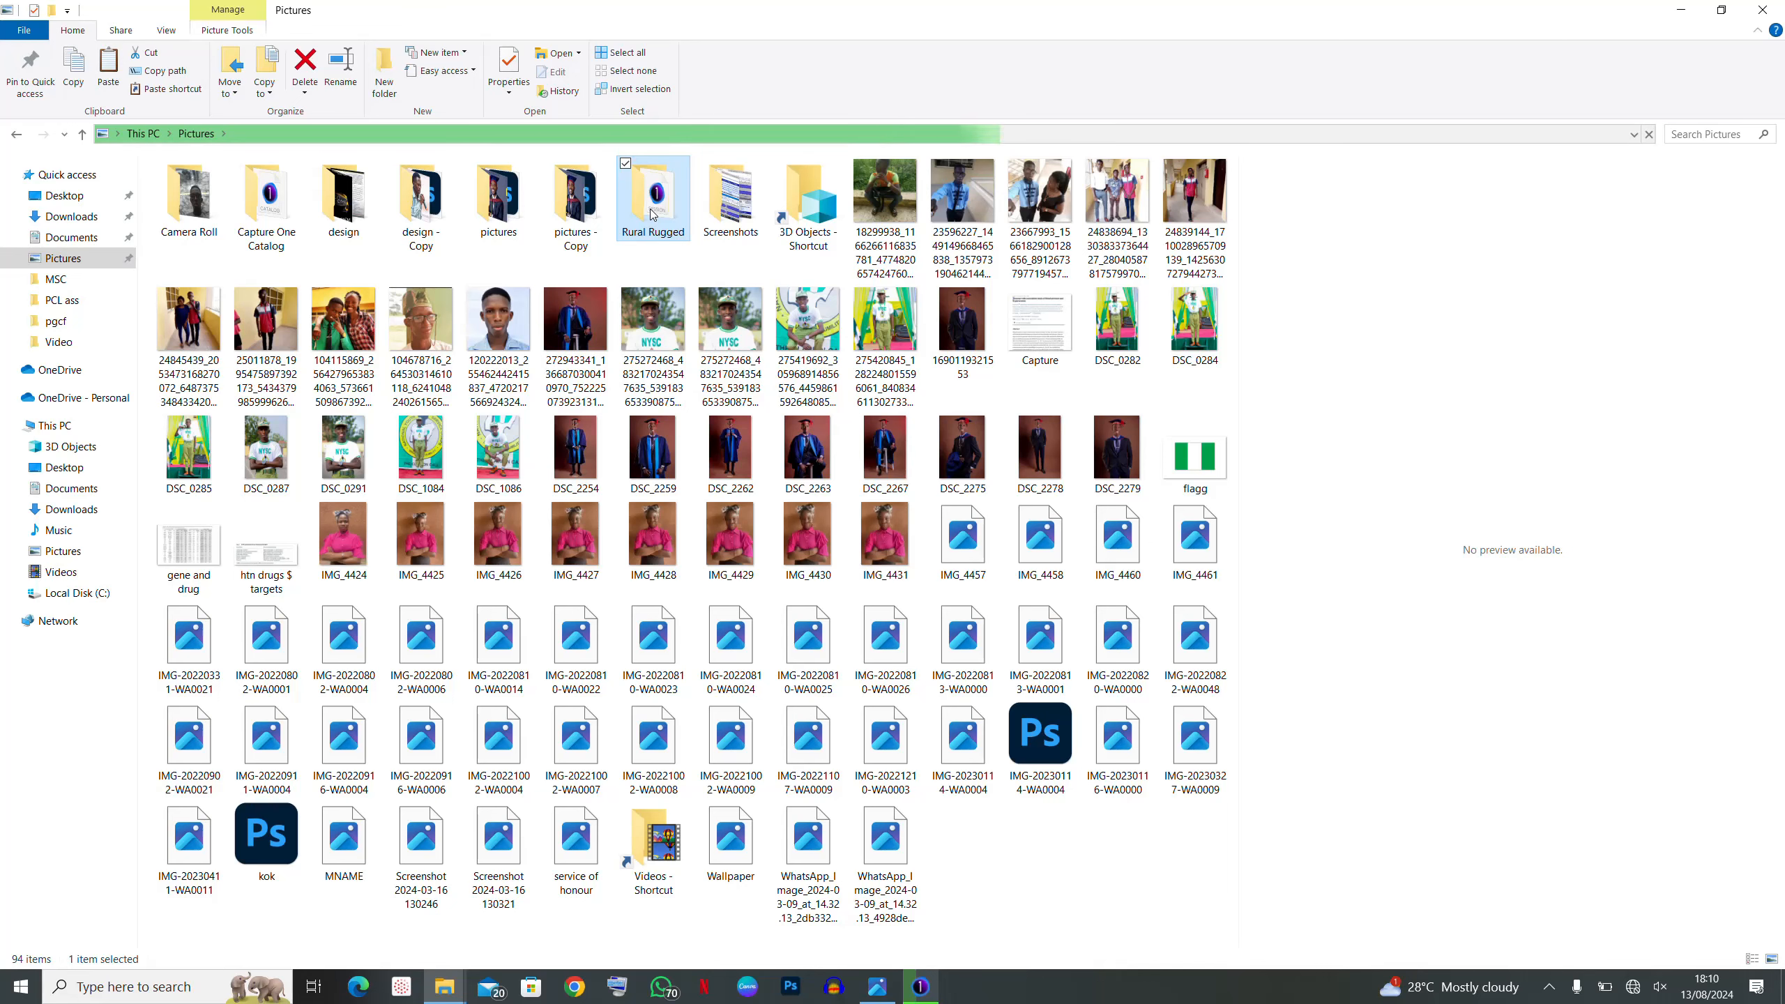
pyautogui.doubleClick(652, 215)
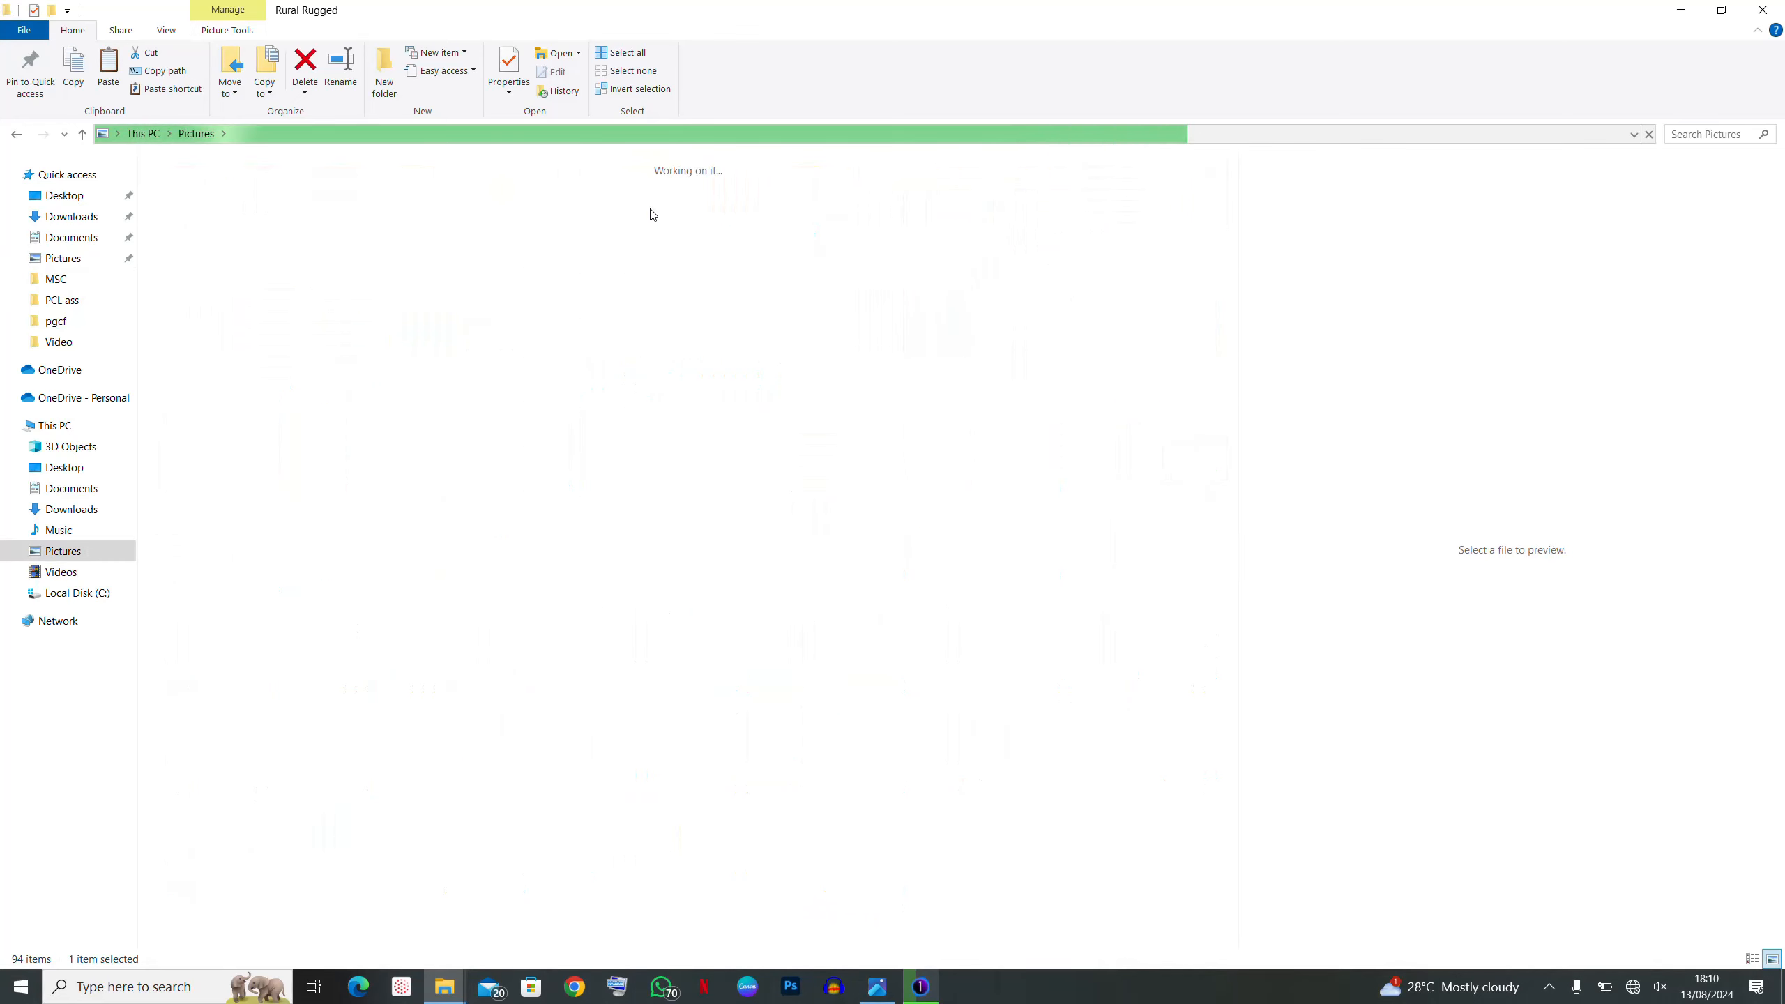
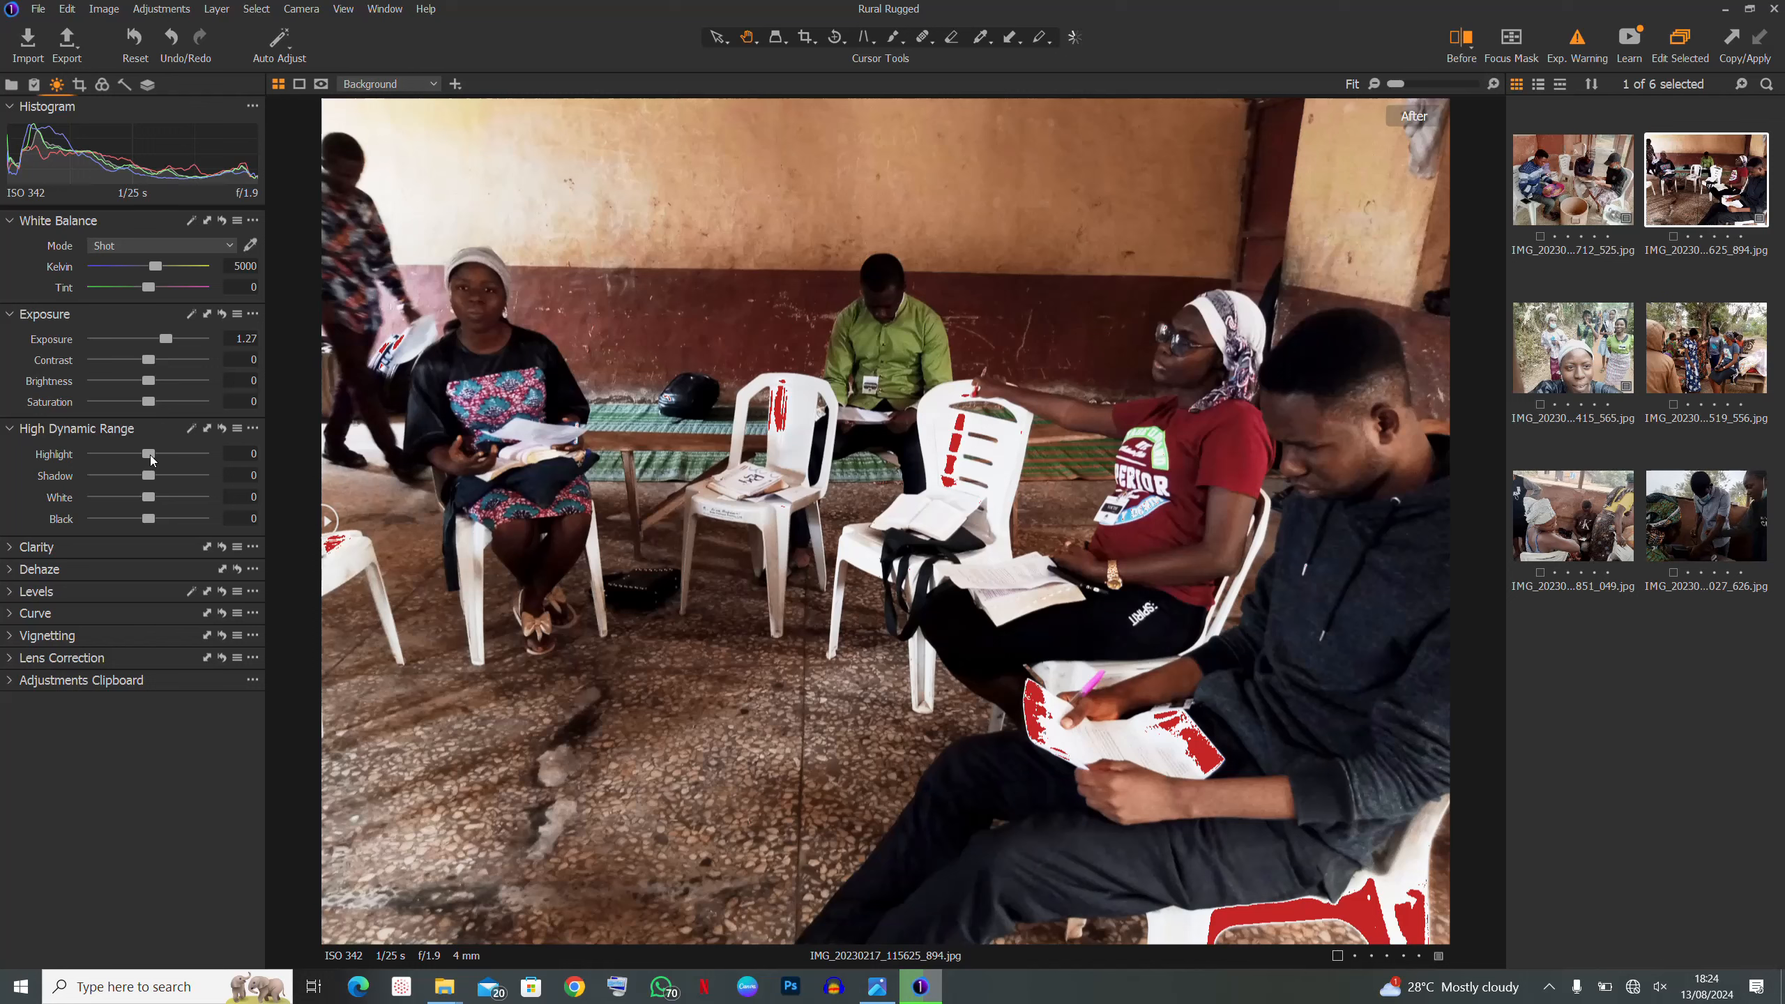
# - Settle the meeting photo's Highlight at -29, then compare it with the original using the before/after divider
pyautogui.moveTo(150, 456); pyautogui.dragTo(122, 465)
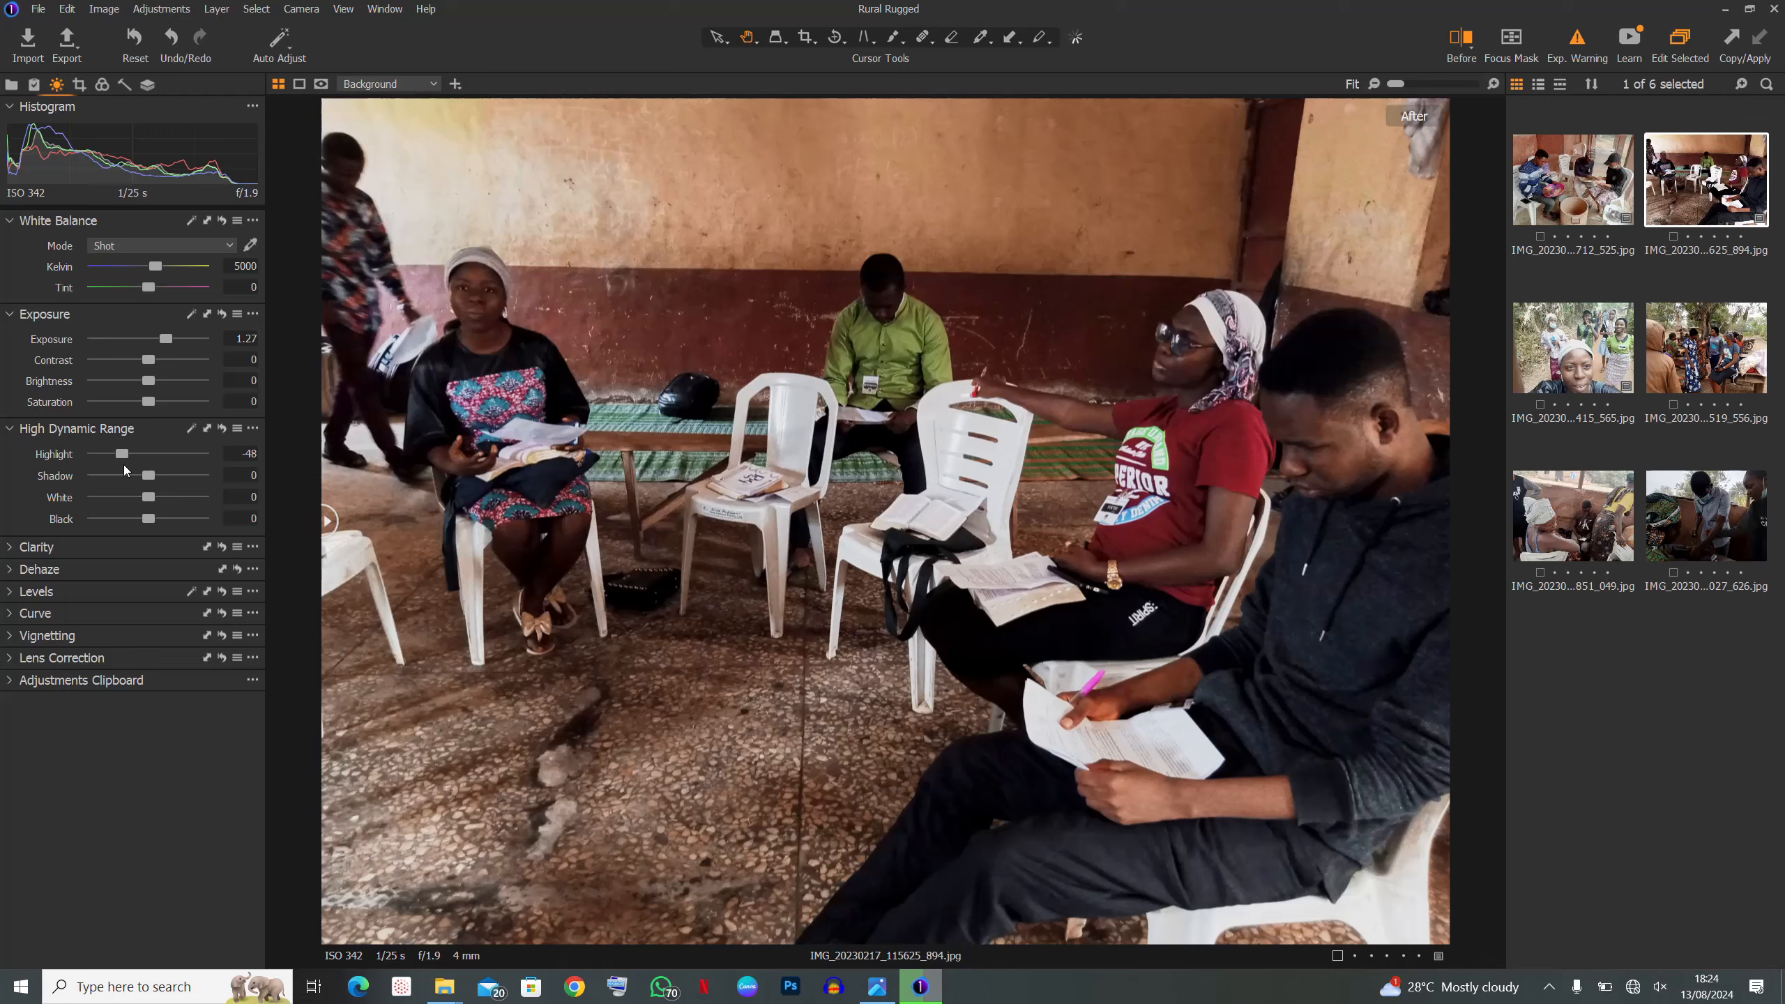
pyautogui.moveTo(123, 455); pyautogui.dragTo(166, 461)
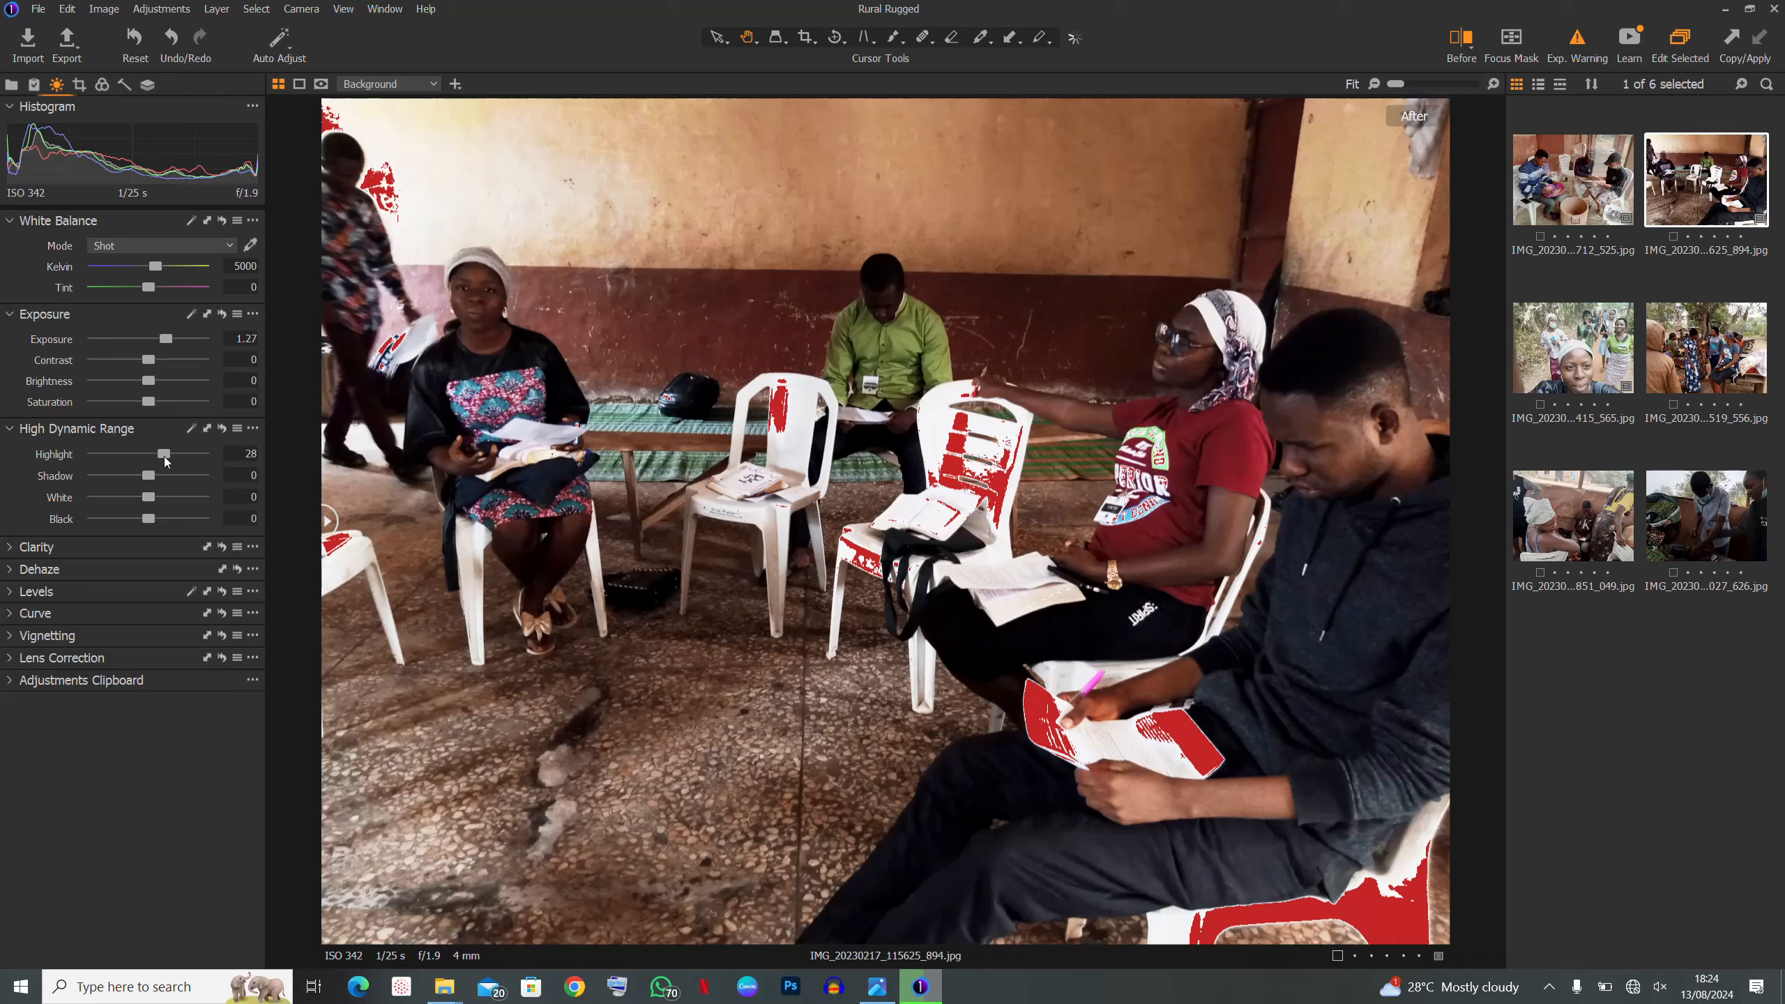
pyautogui.moveTo(161, 458); pyautogui.dragTo(133, 468)
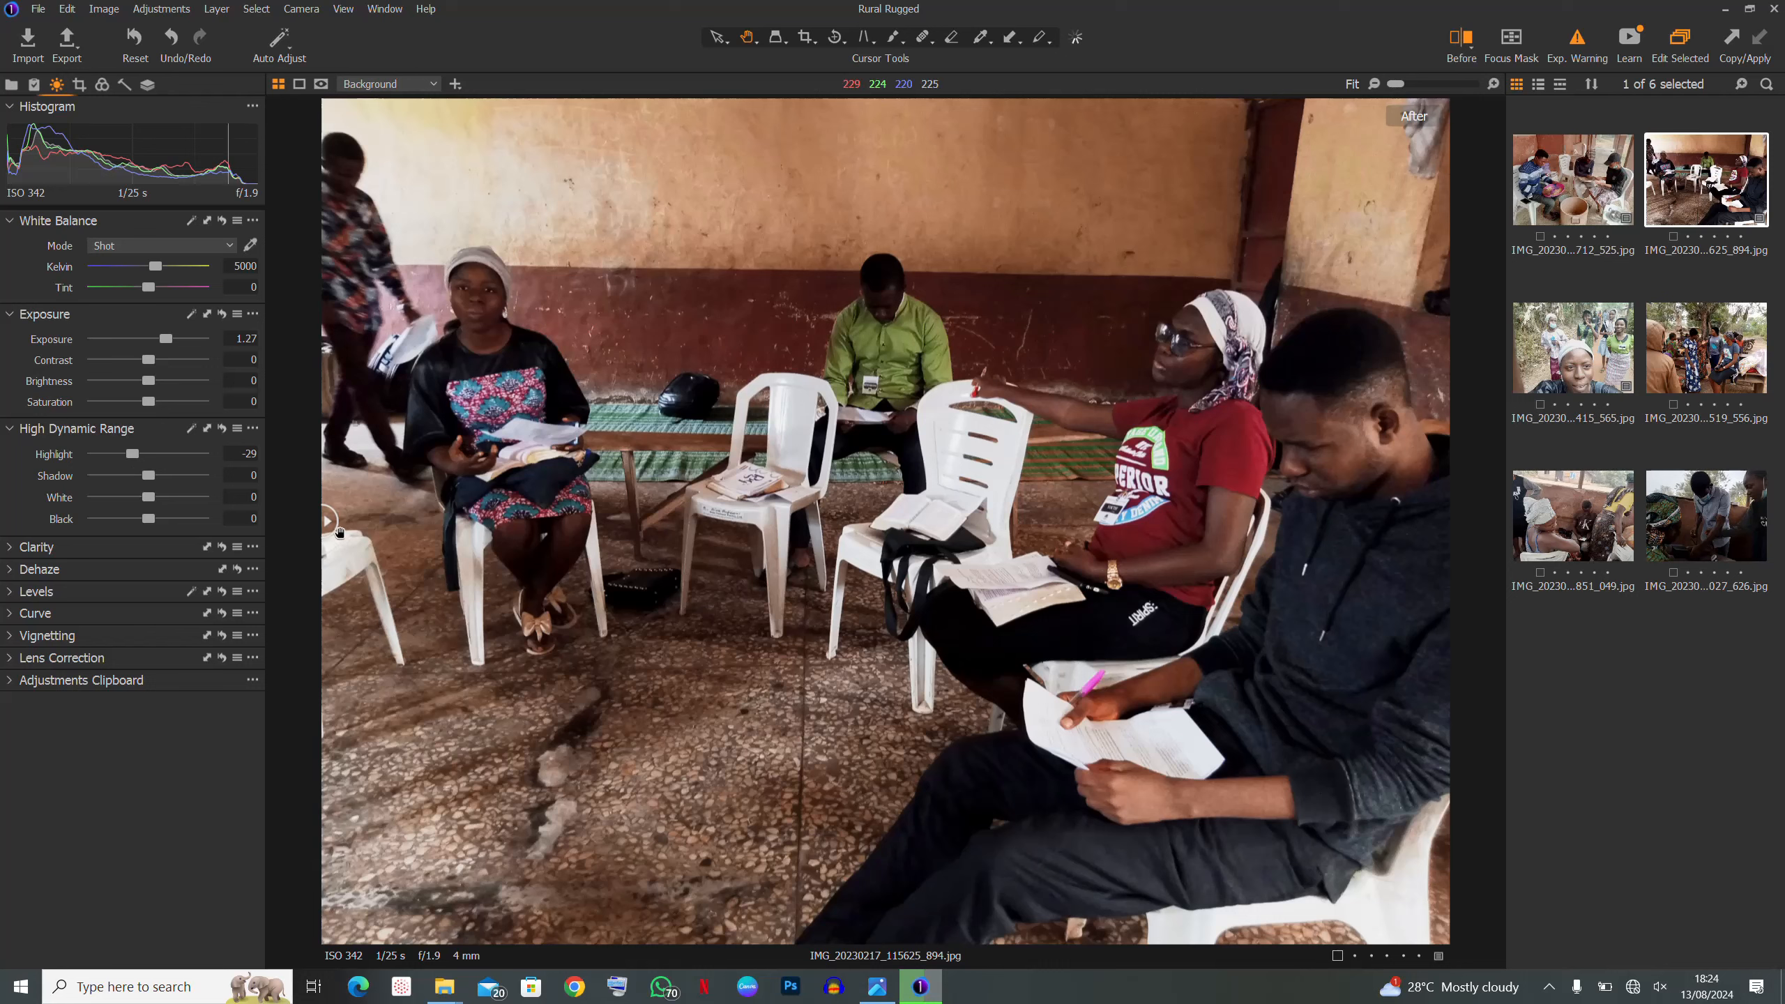
pyautogui.moveTo(328, 522)
pyautogui.mouseDown()
pyautogui.moveTo(1447, 518)
pyautogui.moveTo(327, 521)
pyautogui.mouseUp()
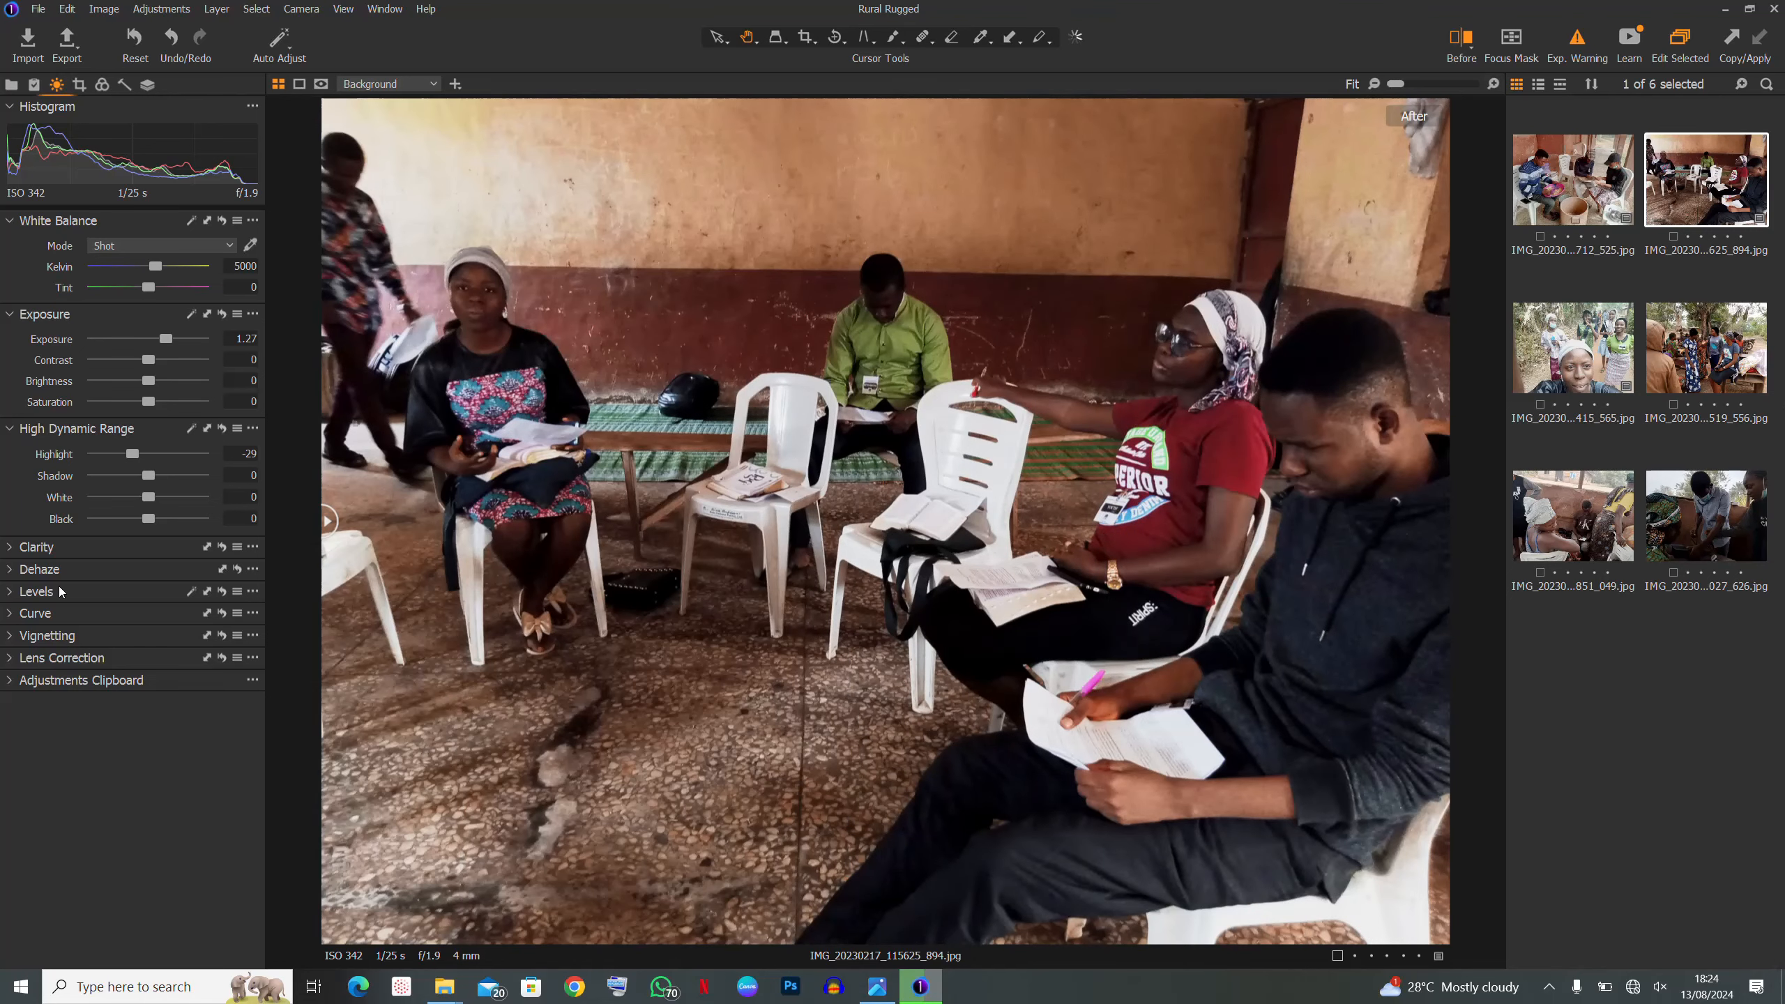
pyautogui.moveTo(327, 521)
pyautogui.mouseDown()
pyautogui.moveTo(1442, 521)
pyautogui.moveTo(327, 521)
pyautogui.mouseUp()
# - Load the outdoor path selfie IMG_20230217_173415_565 into the viewer
pyautogui.click(1551, 337)
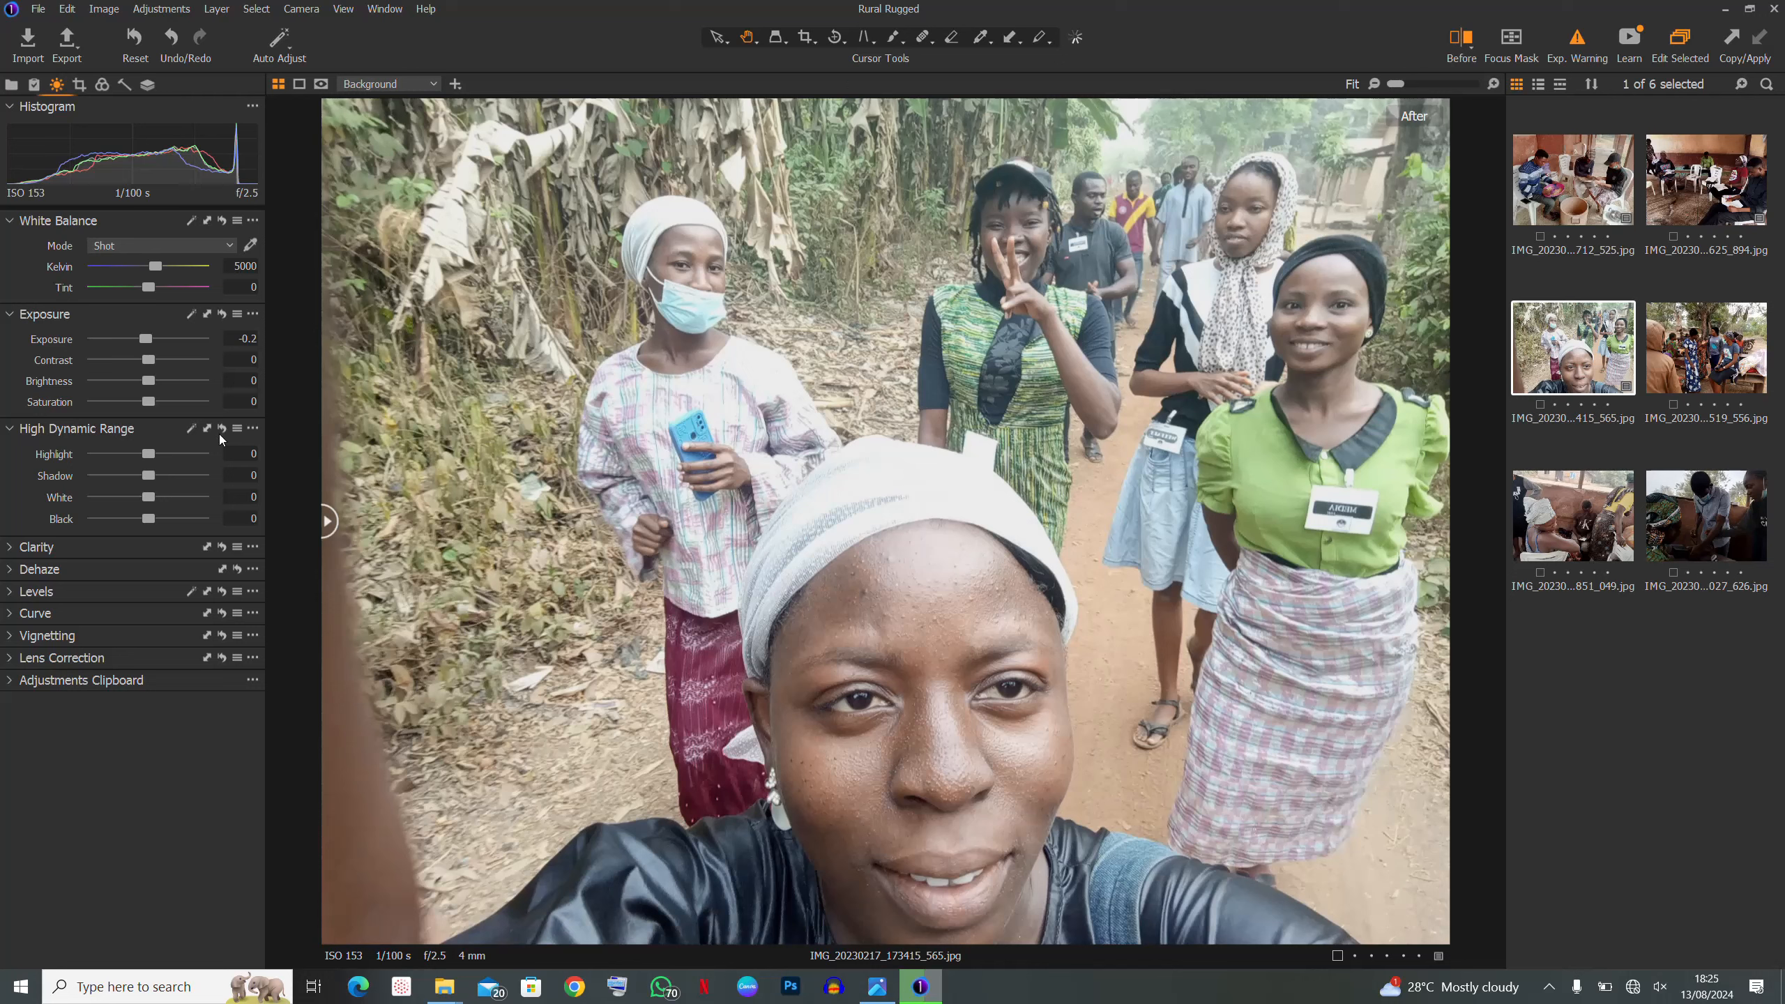
# - Pull the selfie's Highlight all the way down to -100
pyautogui.moveTo(148, 453); pyautogui.dragTo(64, 471)
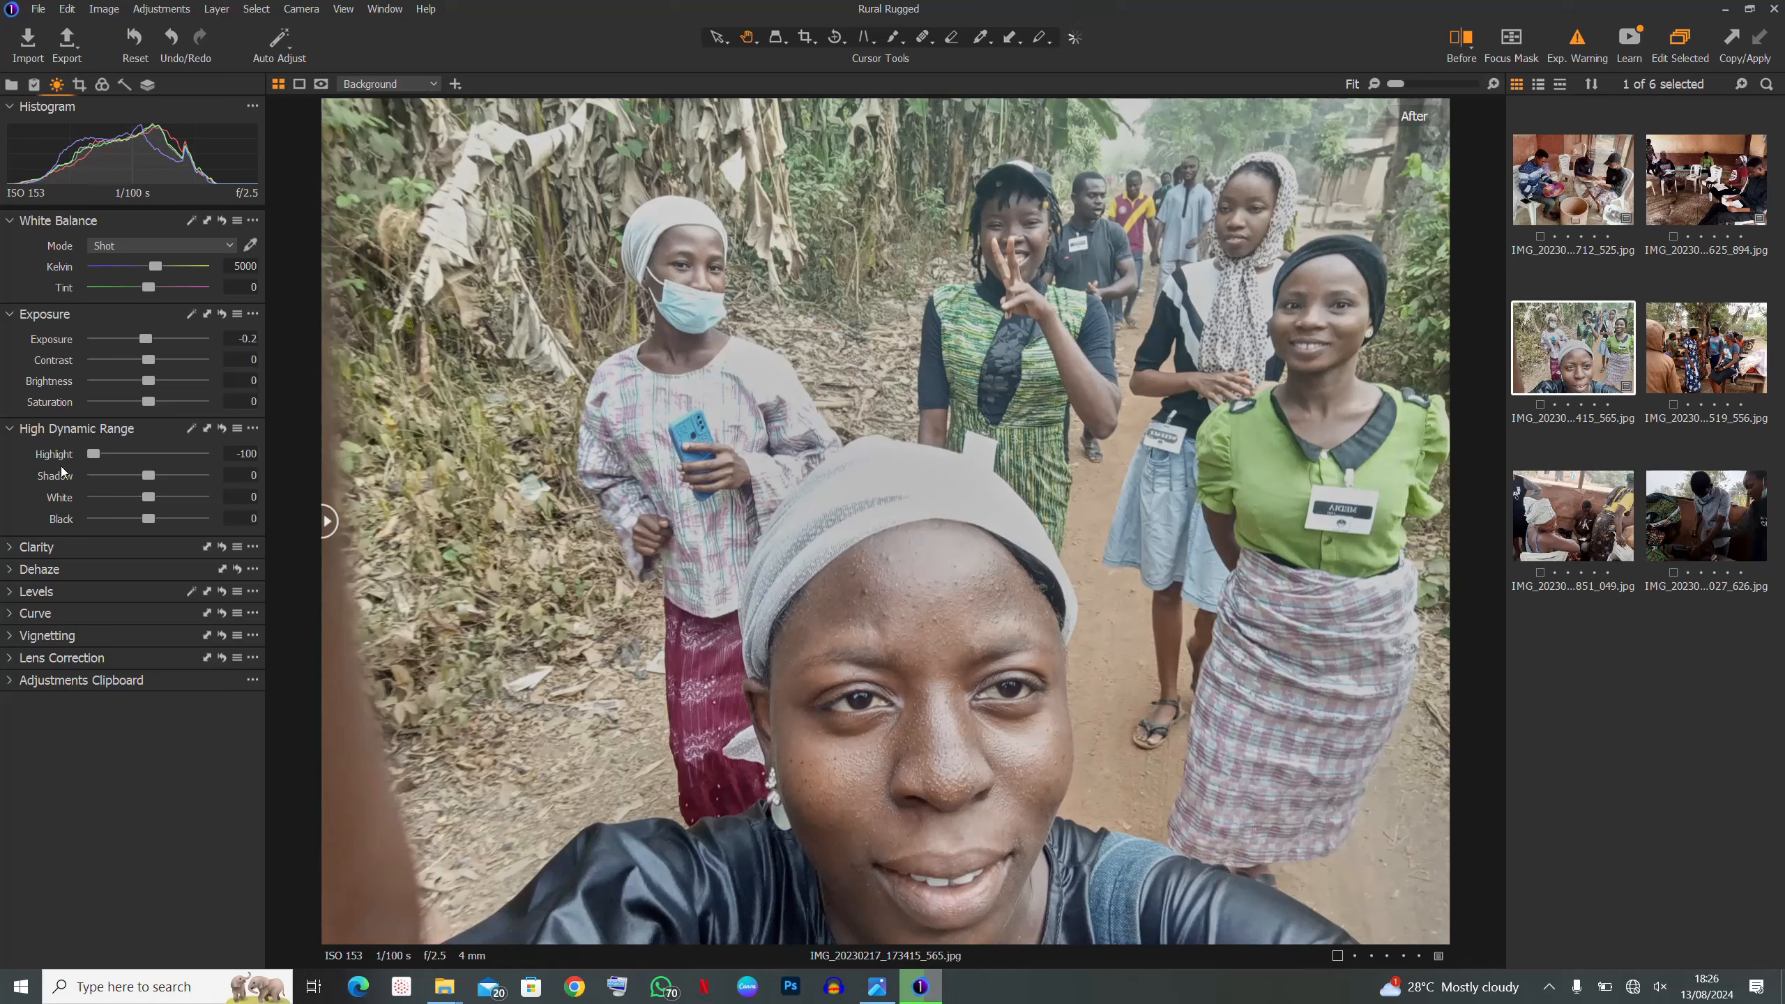
# - Compare the selfie's -100 Highlight against the earlier -50 setting with undo/redo, finishing on -100
pyautogui.hotkey('ctrl', 'z')
pyautogui.hotkey('ctrl', 'y')
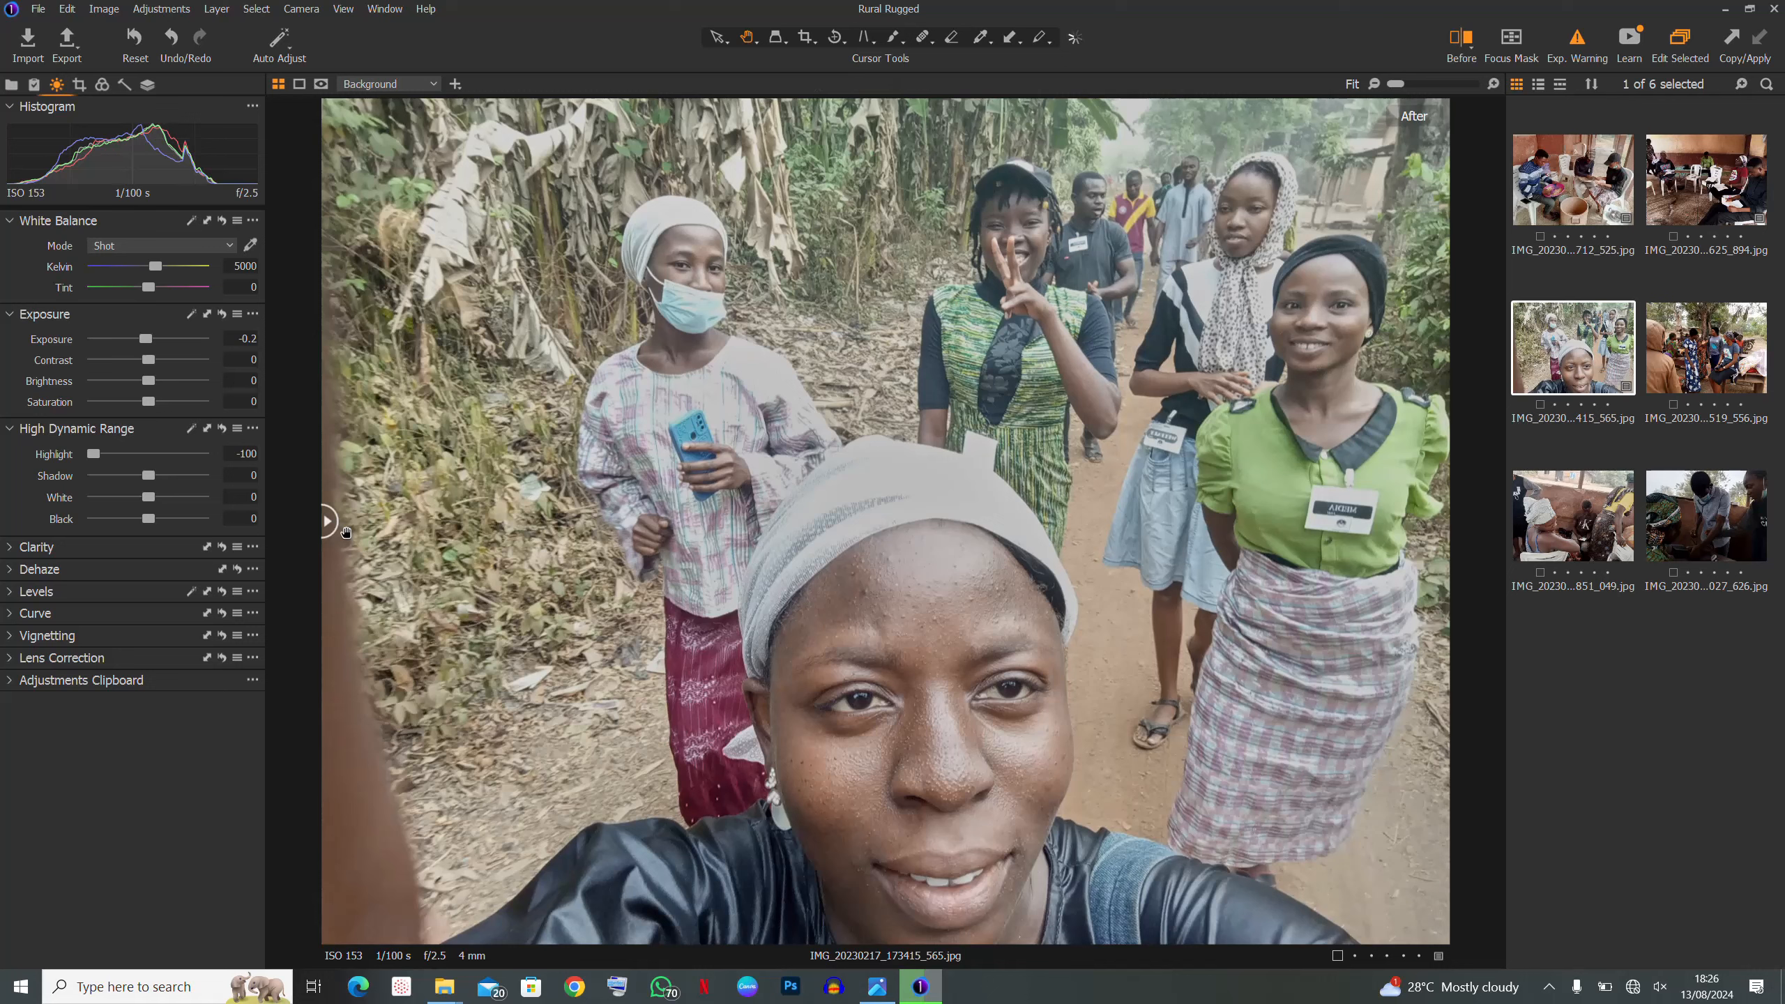
pyautogui.hotkey('ctrl', 'z')
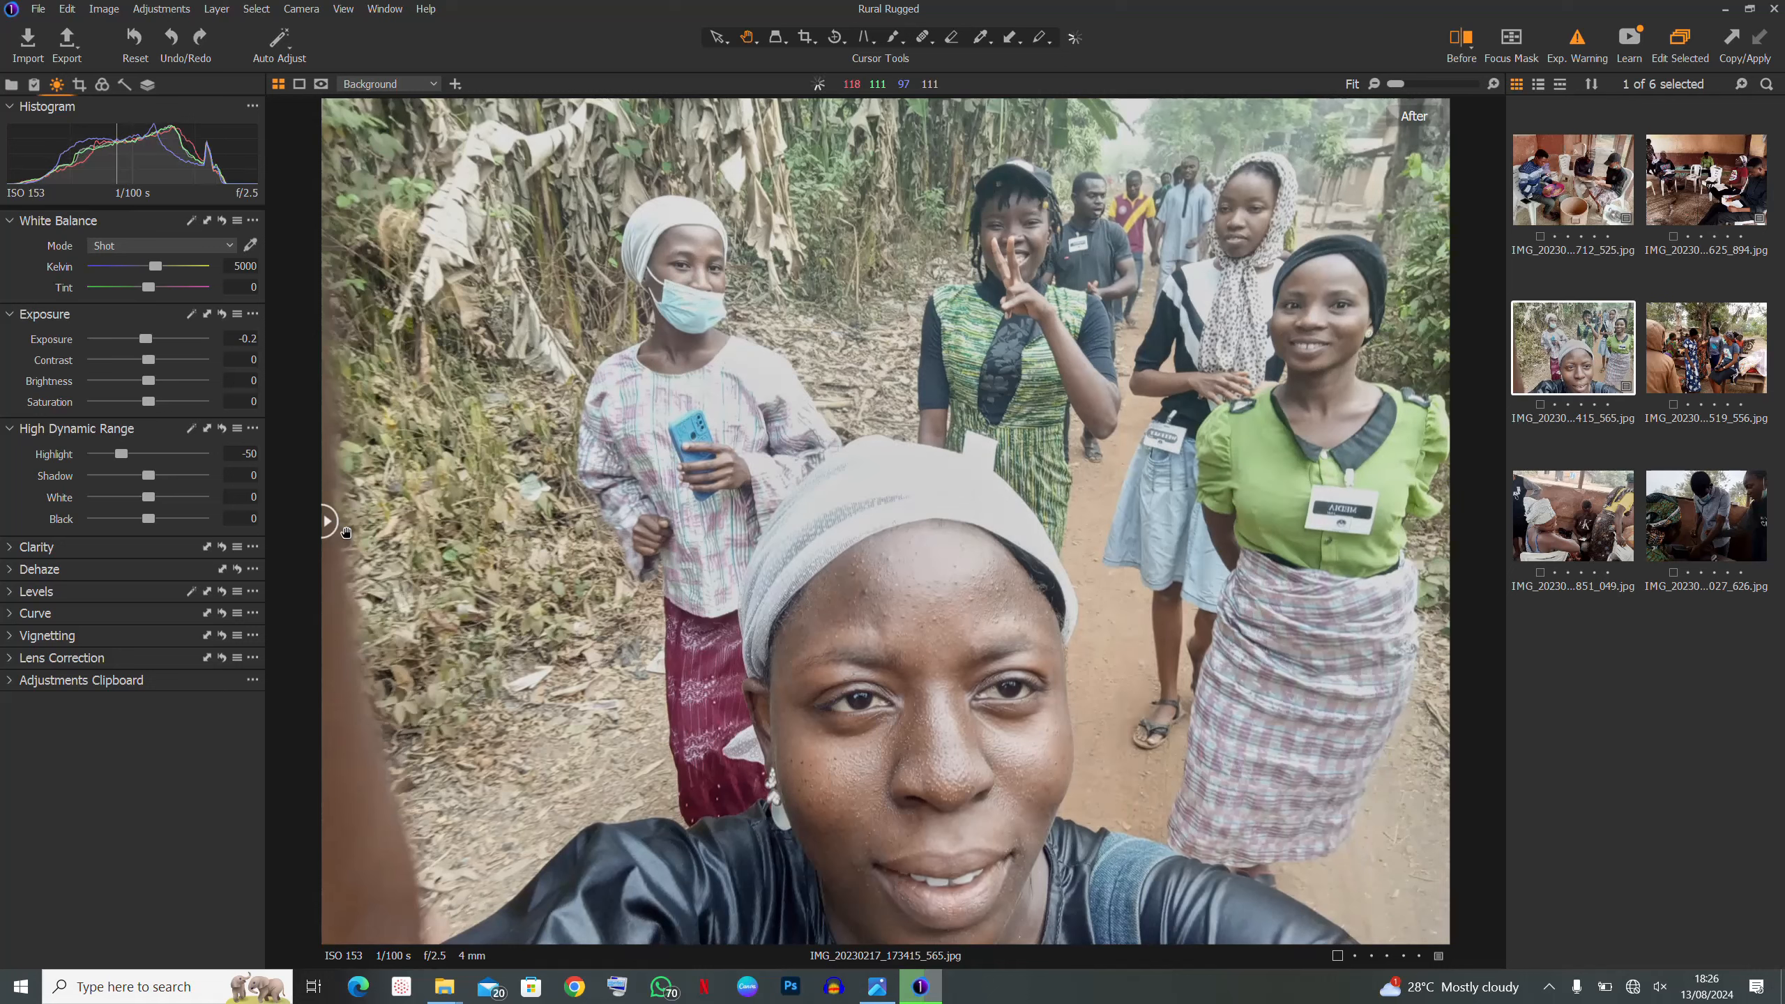
pyautogui.hotkey('ctrl', 'y')
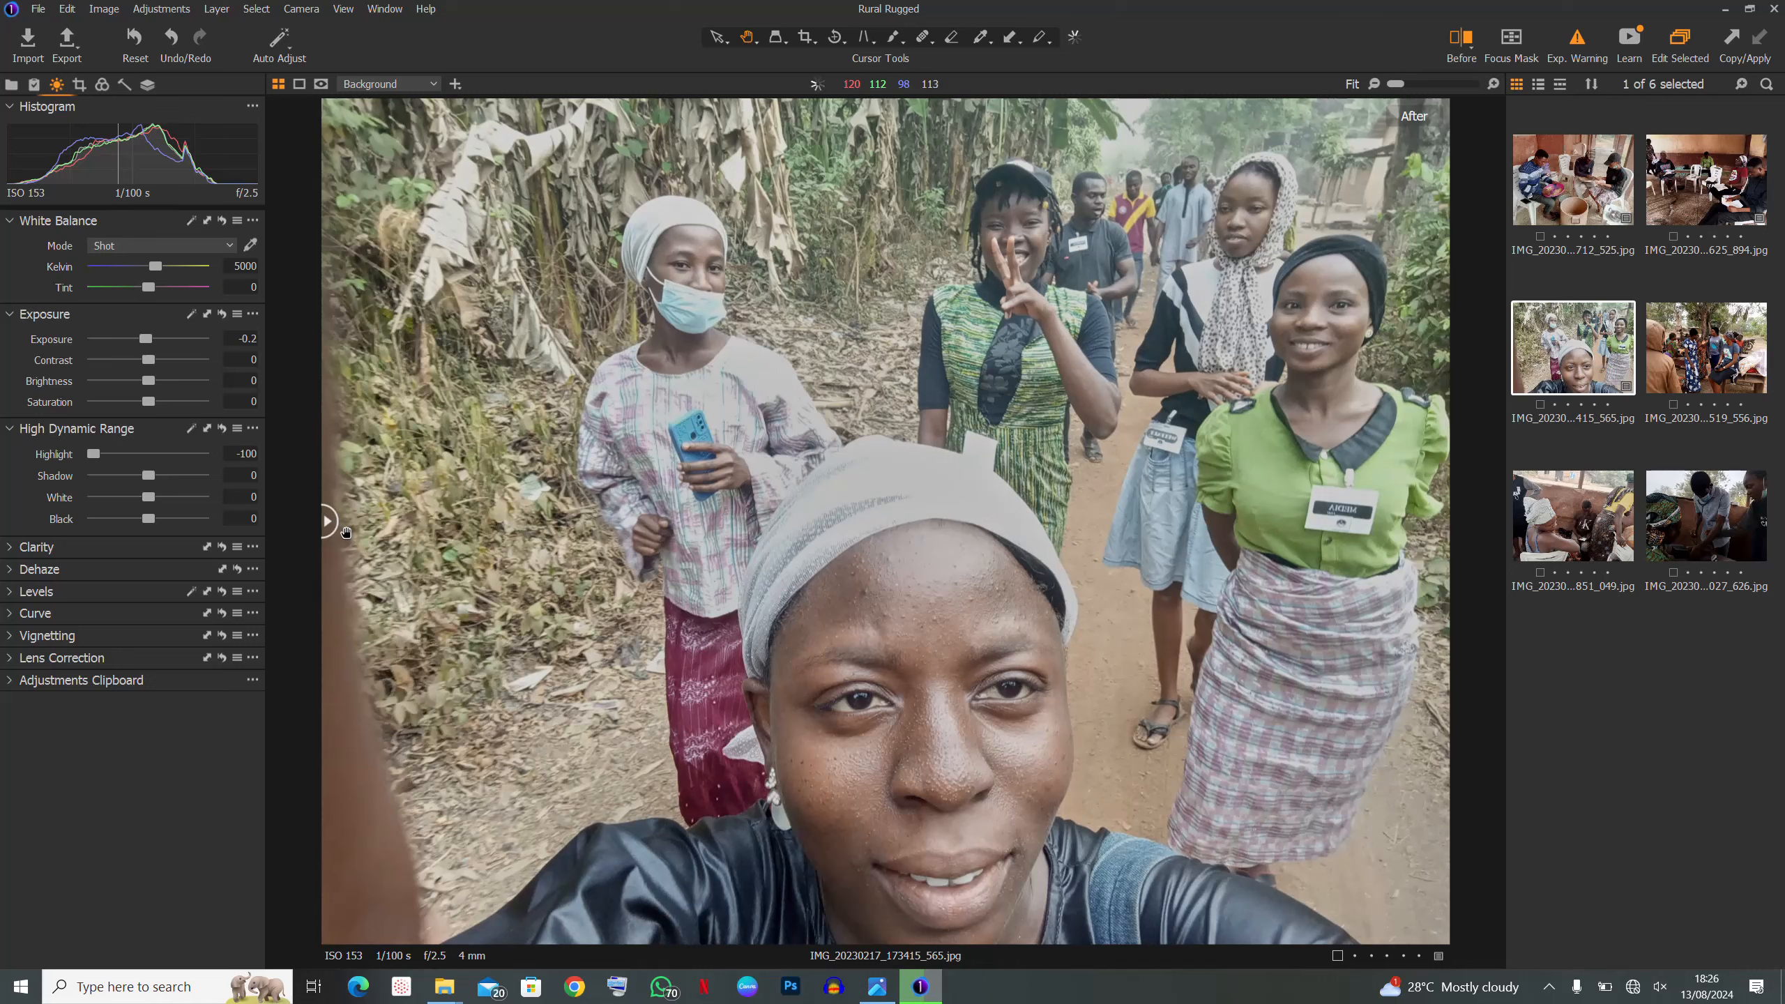
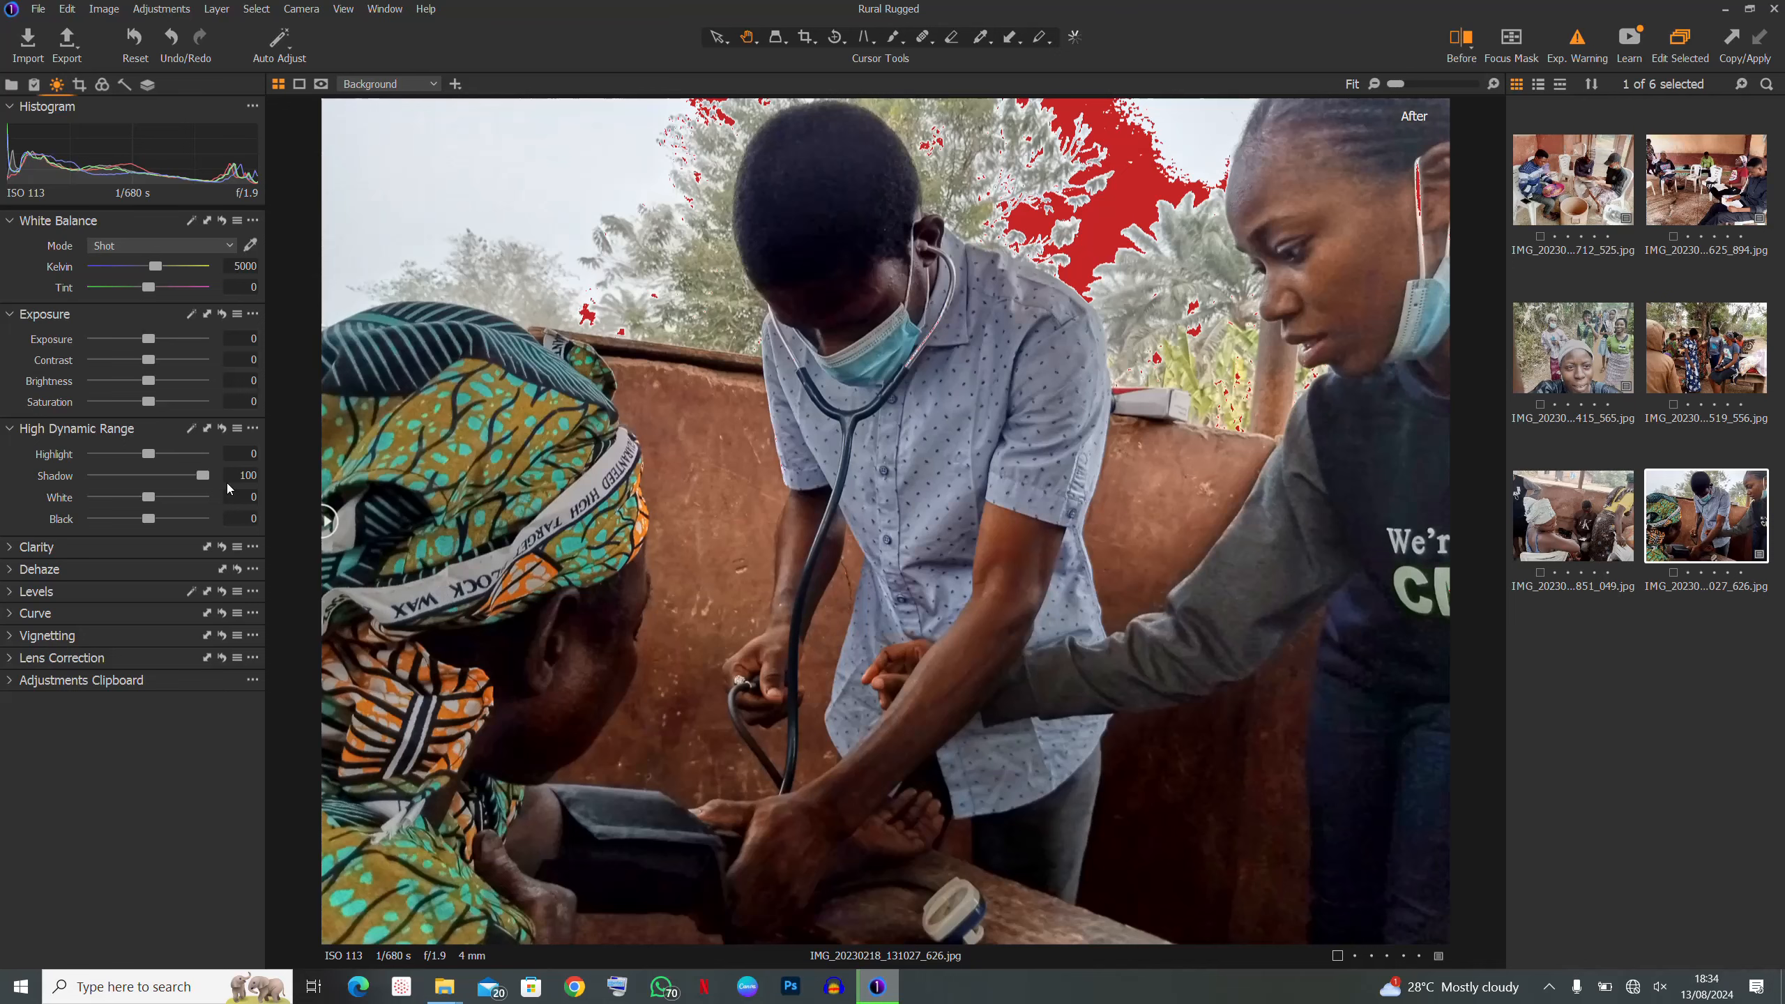
# - Compare the blood-pressure photo with and without the shadow boost, then set Shadow to 81
pyautogui.hotkey('ctrl', 'z')
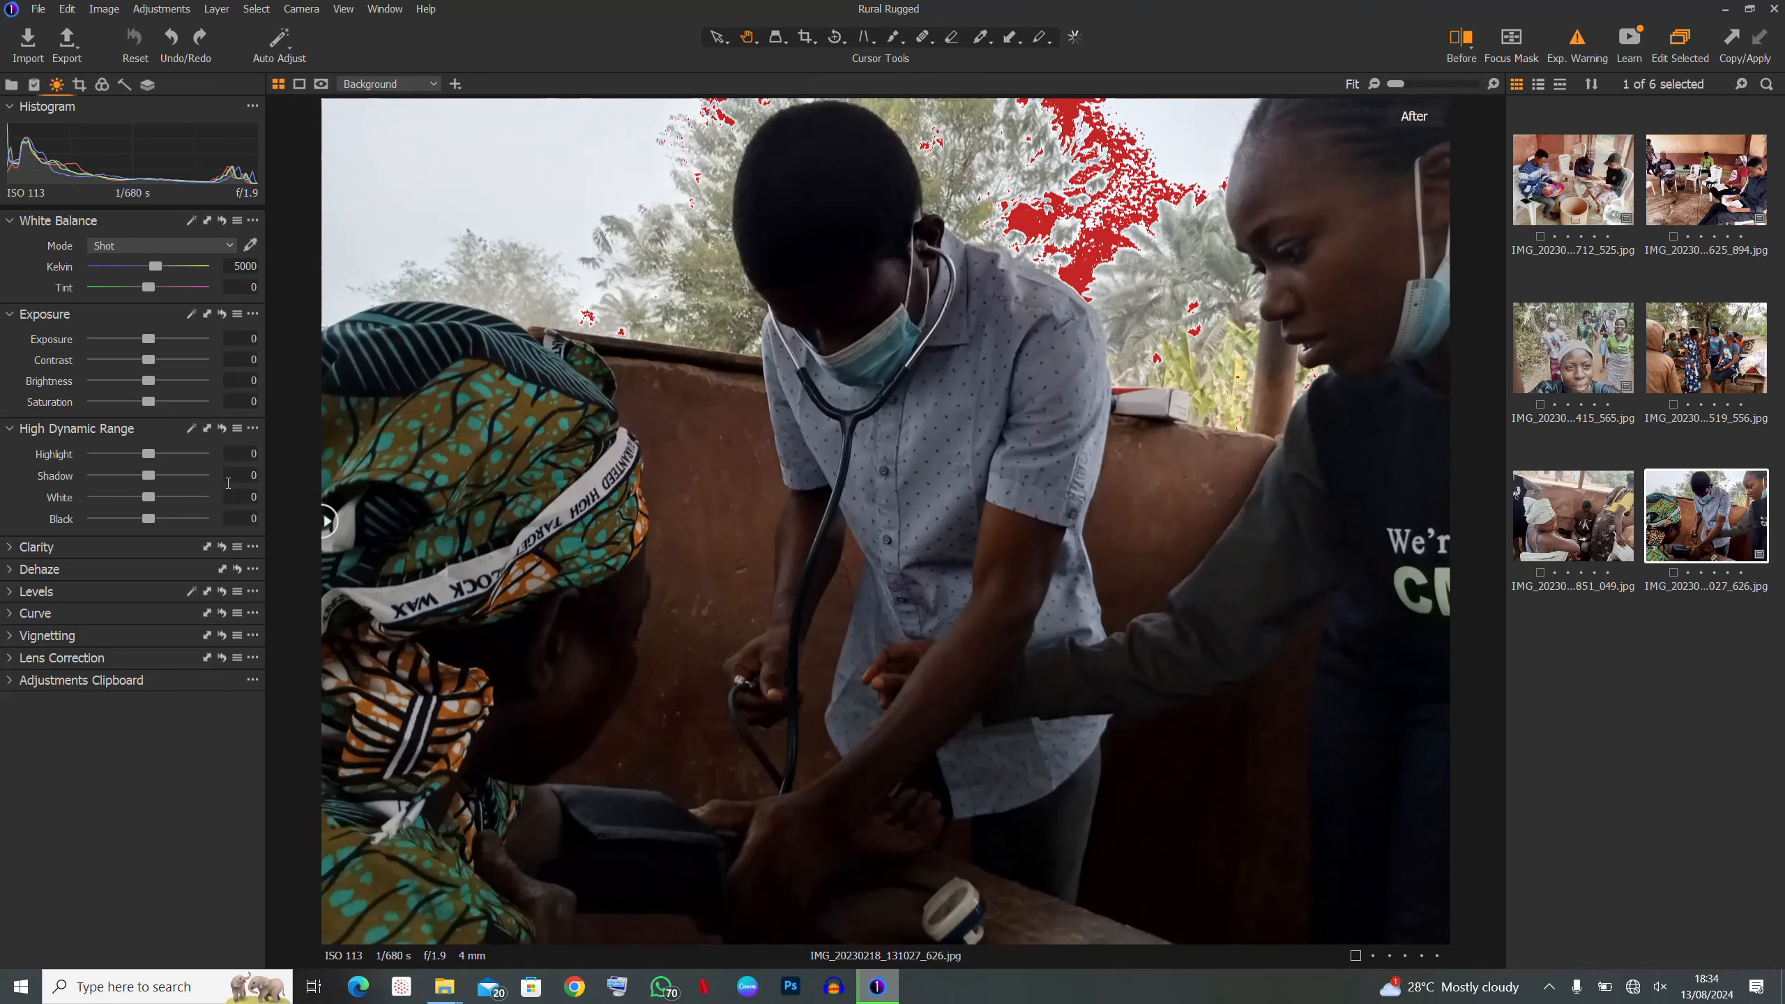
pyautogui.hotkey('ctrl', 'shift', 'z')
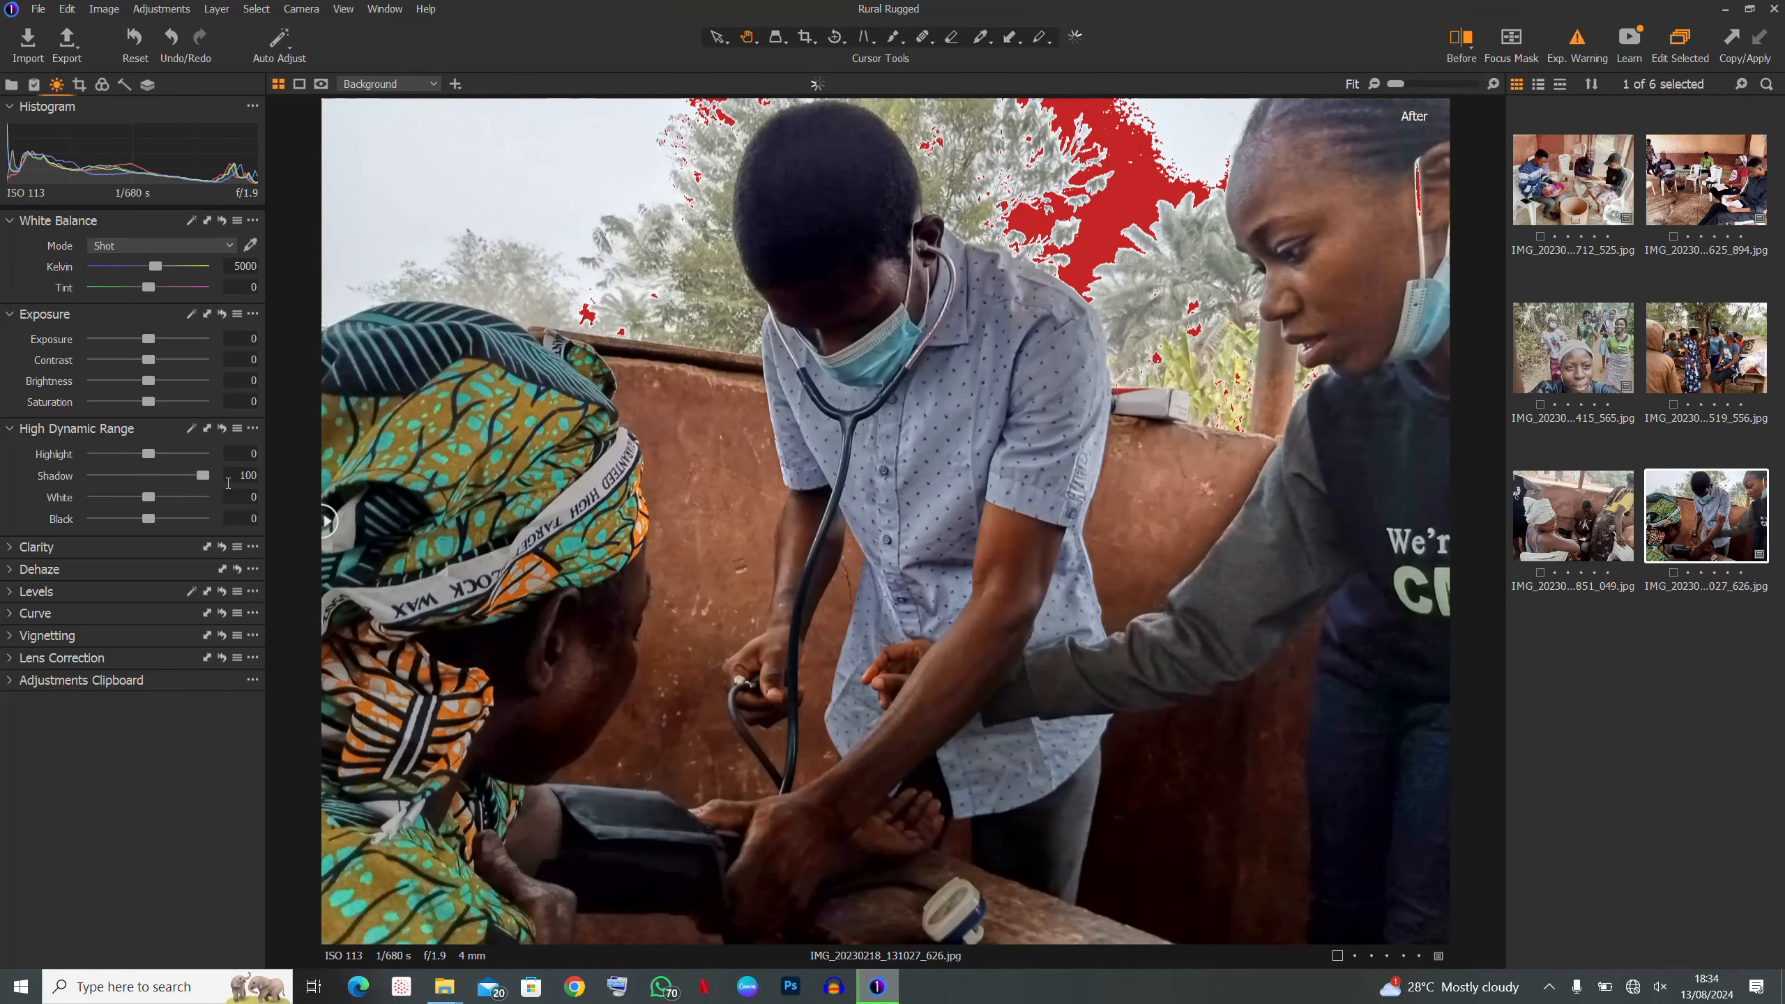
pyautogui.hotkey('ctrl', 'z')
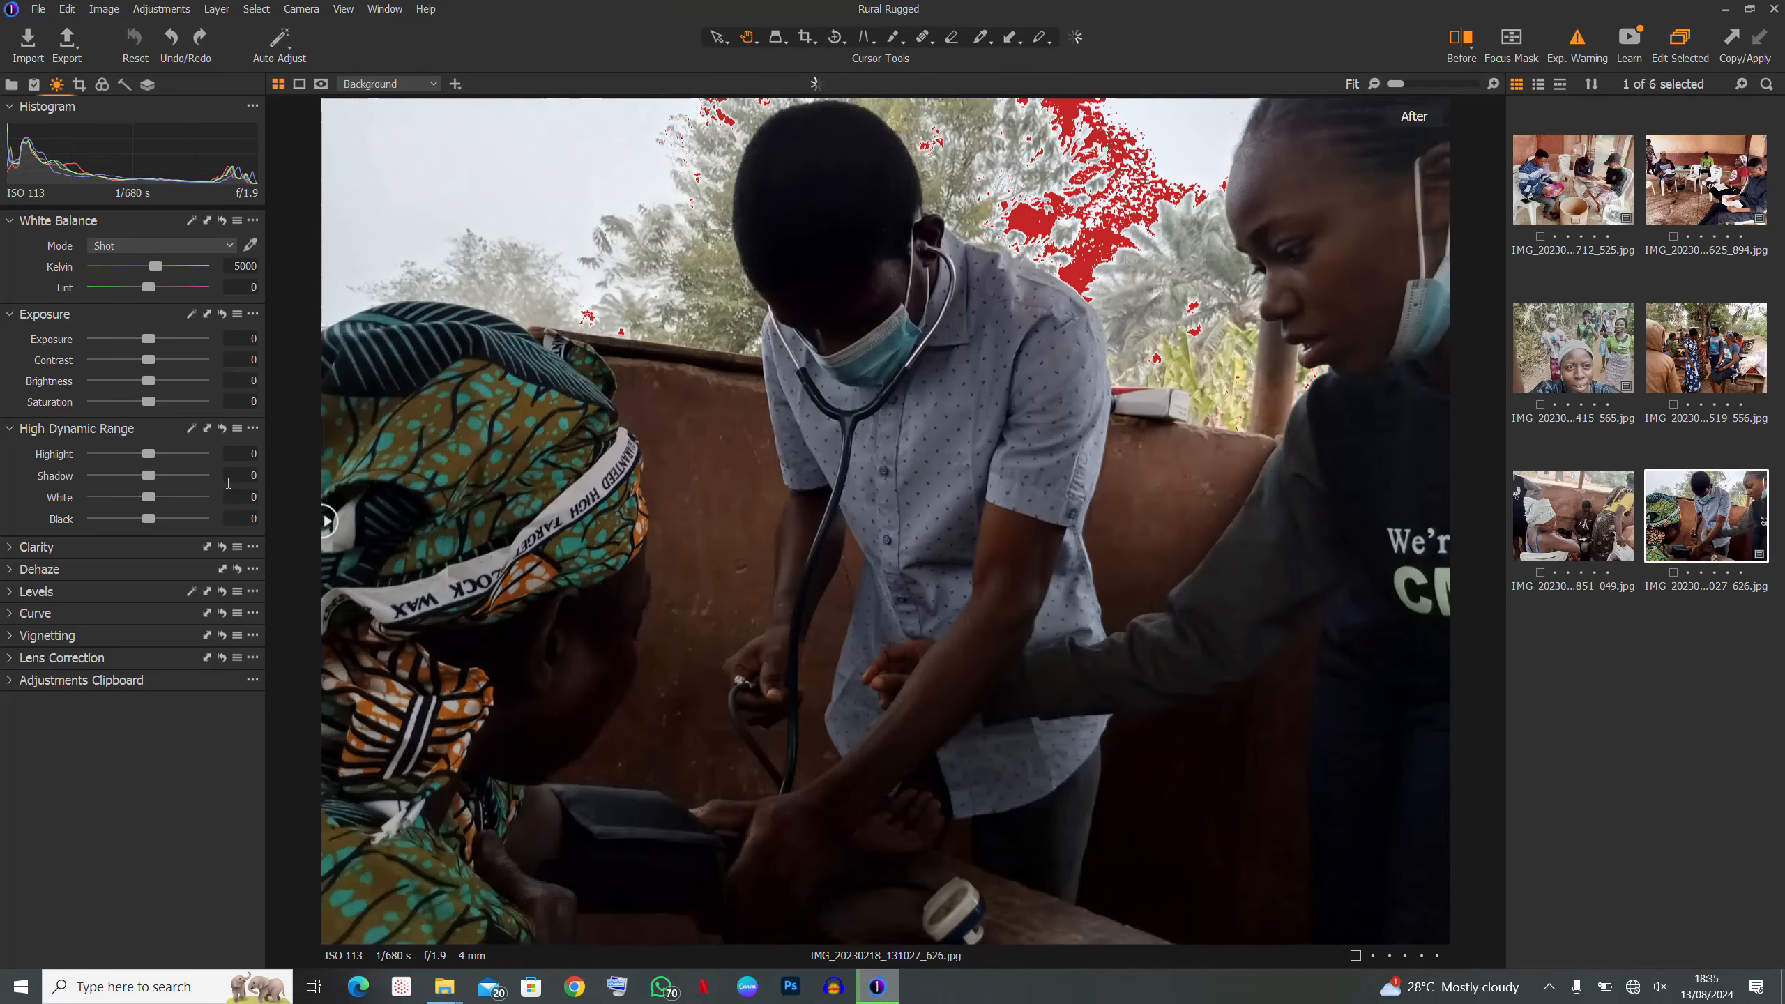
pyautogui.moveTo(149, 476); pyautogui.dragTo(192, 476)
# - Drag the Before/After divider across the photo to compare the Shadow 81 edit with the original
pyautogui.moveTo(327, 521); pyautogui.dragTo(816, 521)
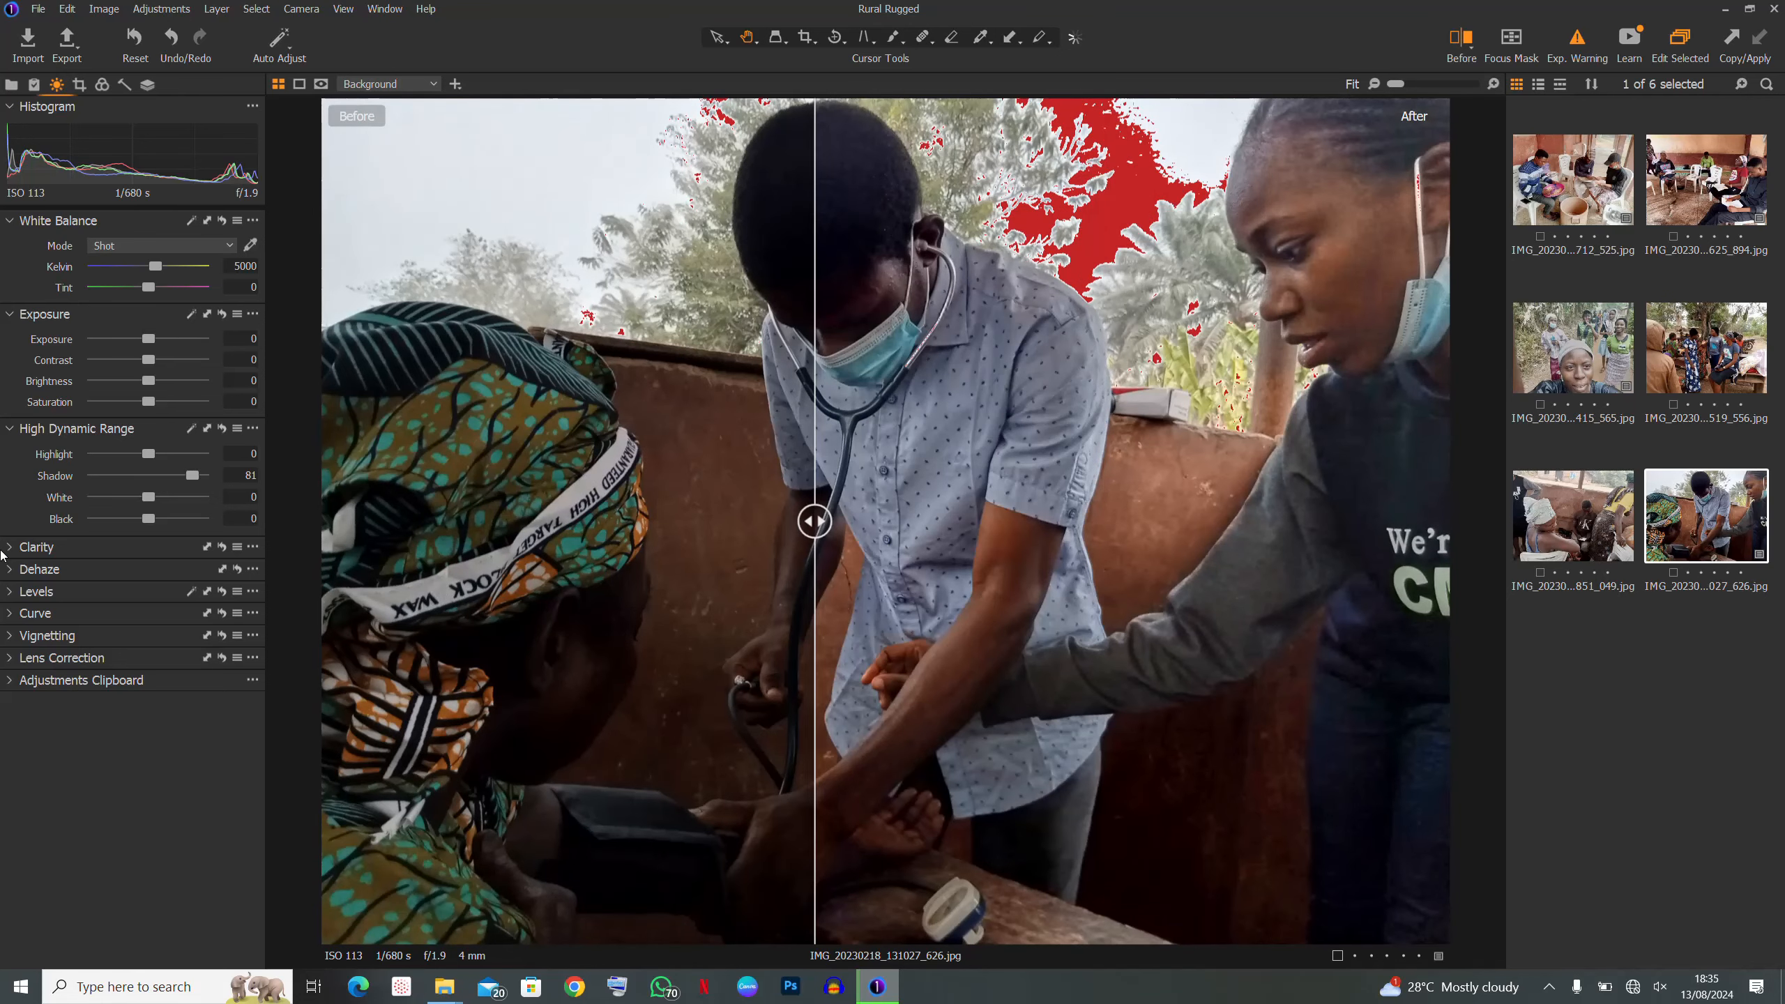
pyautogui.moveTo(815, 521); pyautogui.dragTo(327, 521)
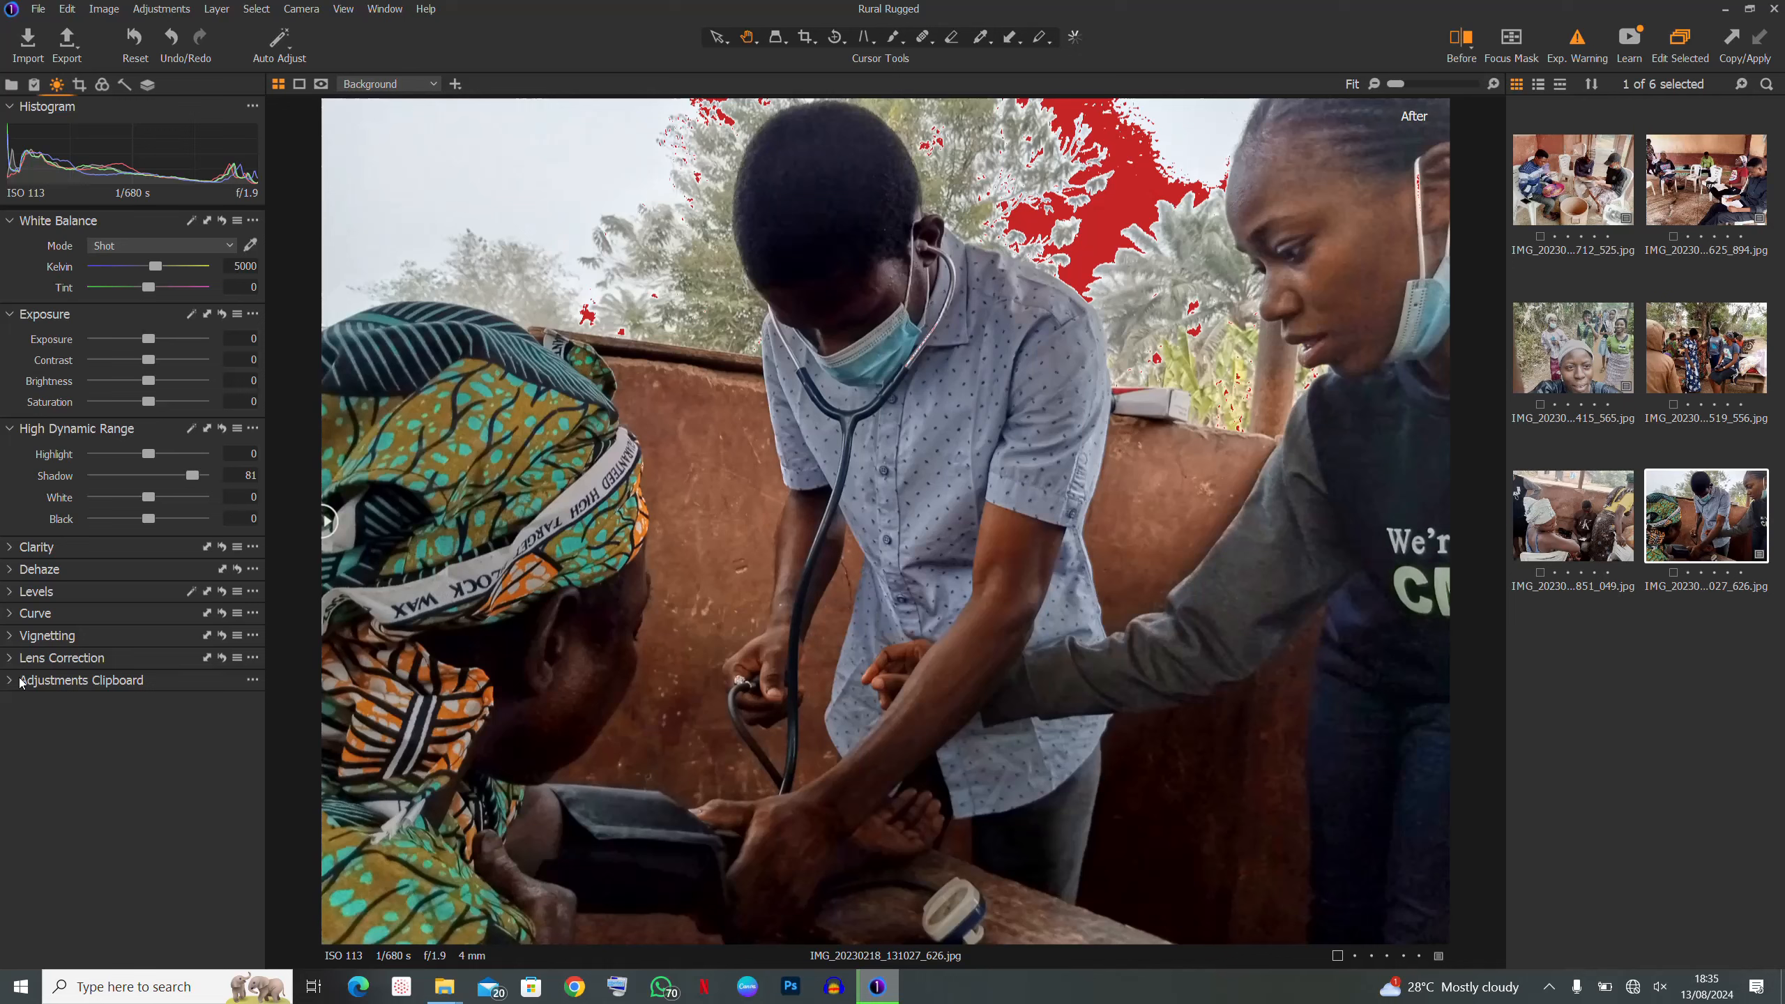
pyautogui.moveTo(328, 521); pyautogui.dragTo(215, 557)
# - Lower Highlight to -64 to recover the sky, comparing it via undo/redo
pyautogui.moveTo(151, 455); pyautogui.dragTo(116, 465)
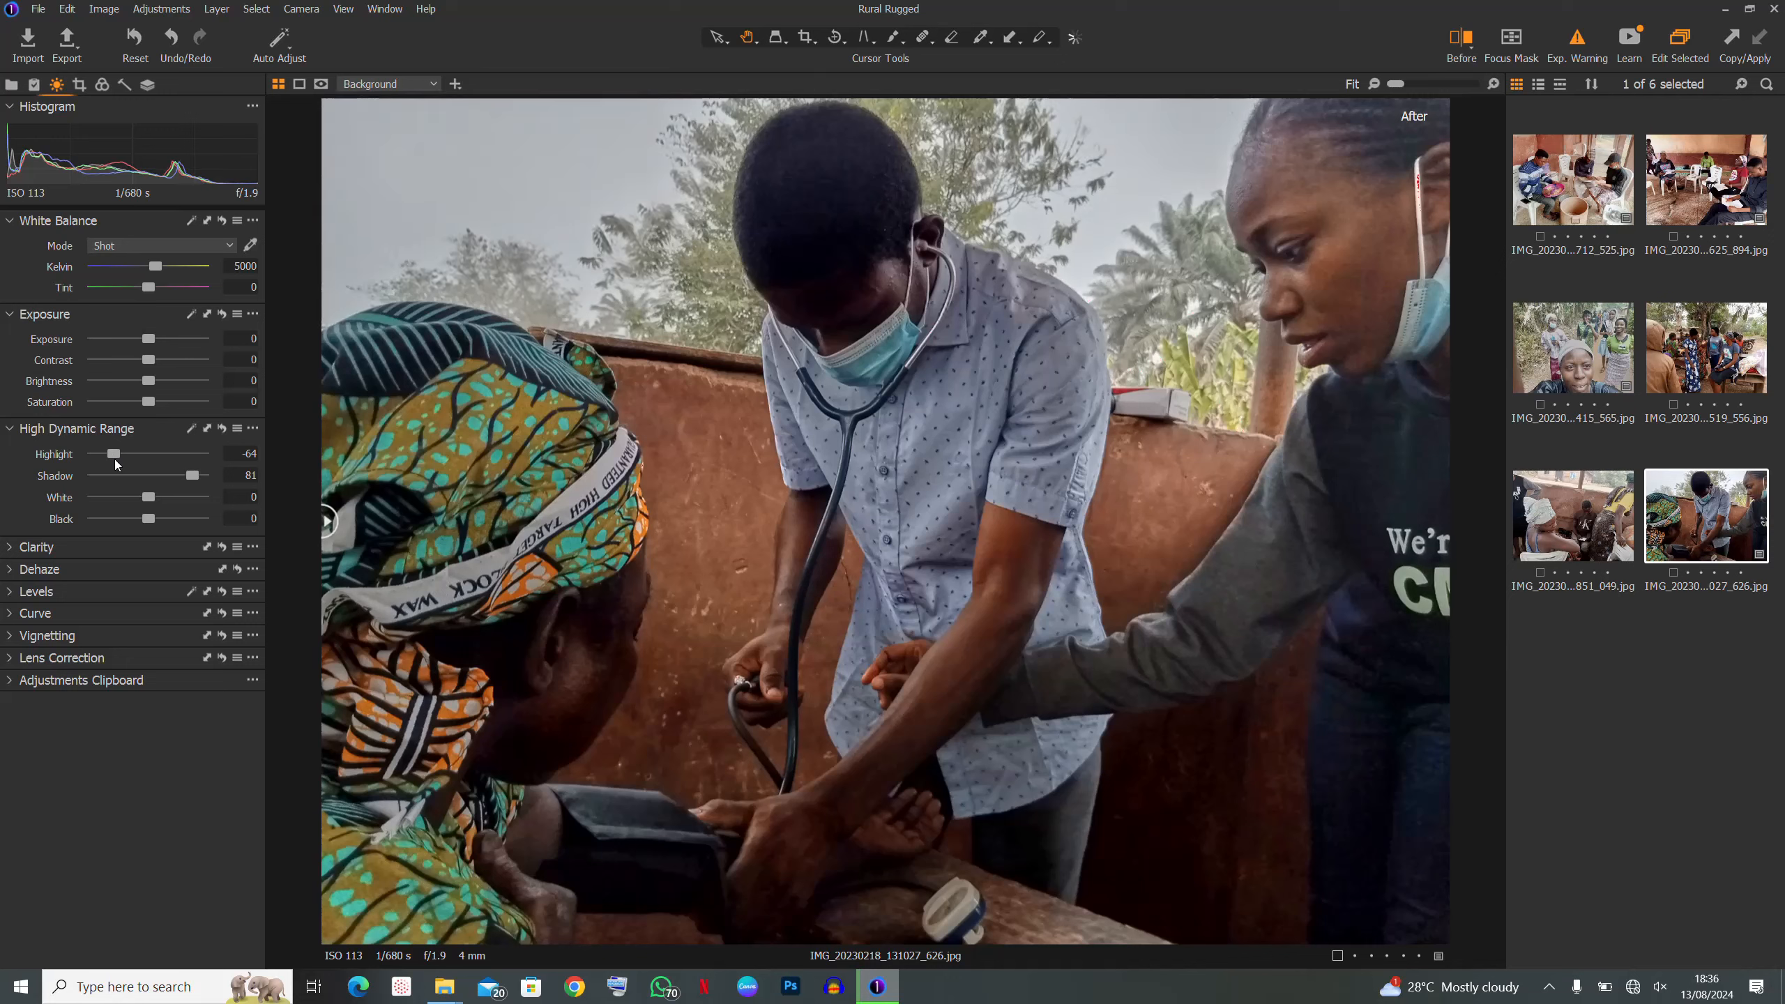
pyautogui.hotkey('ctrl', 'z')
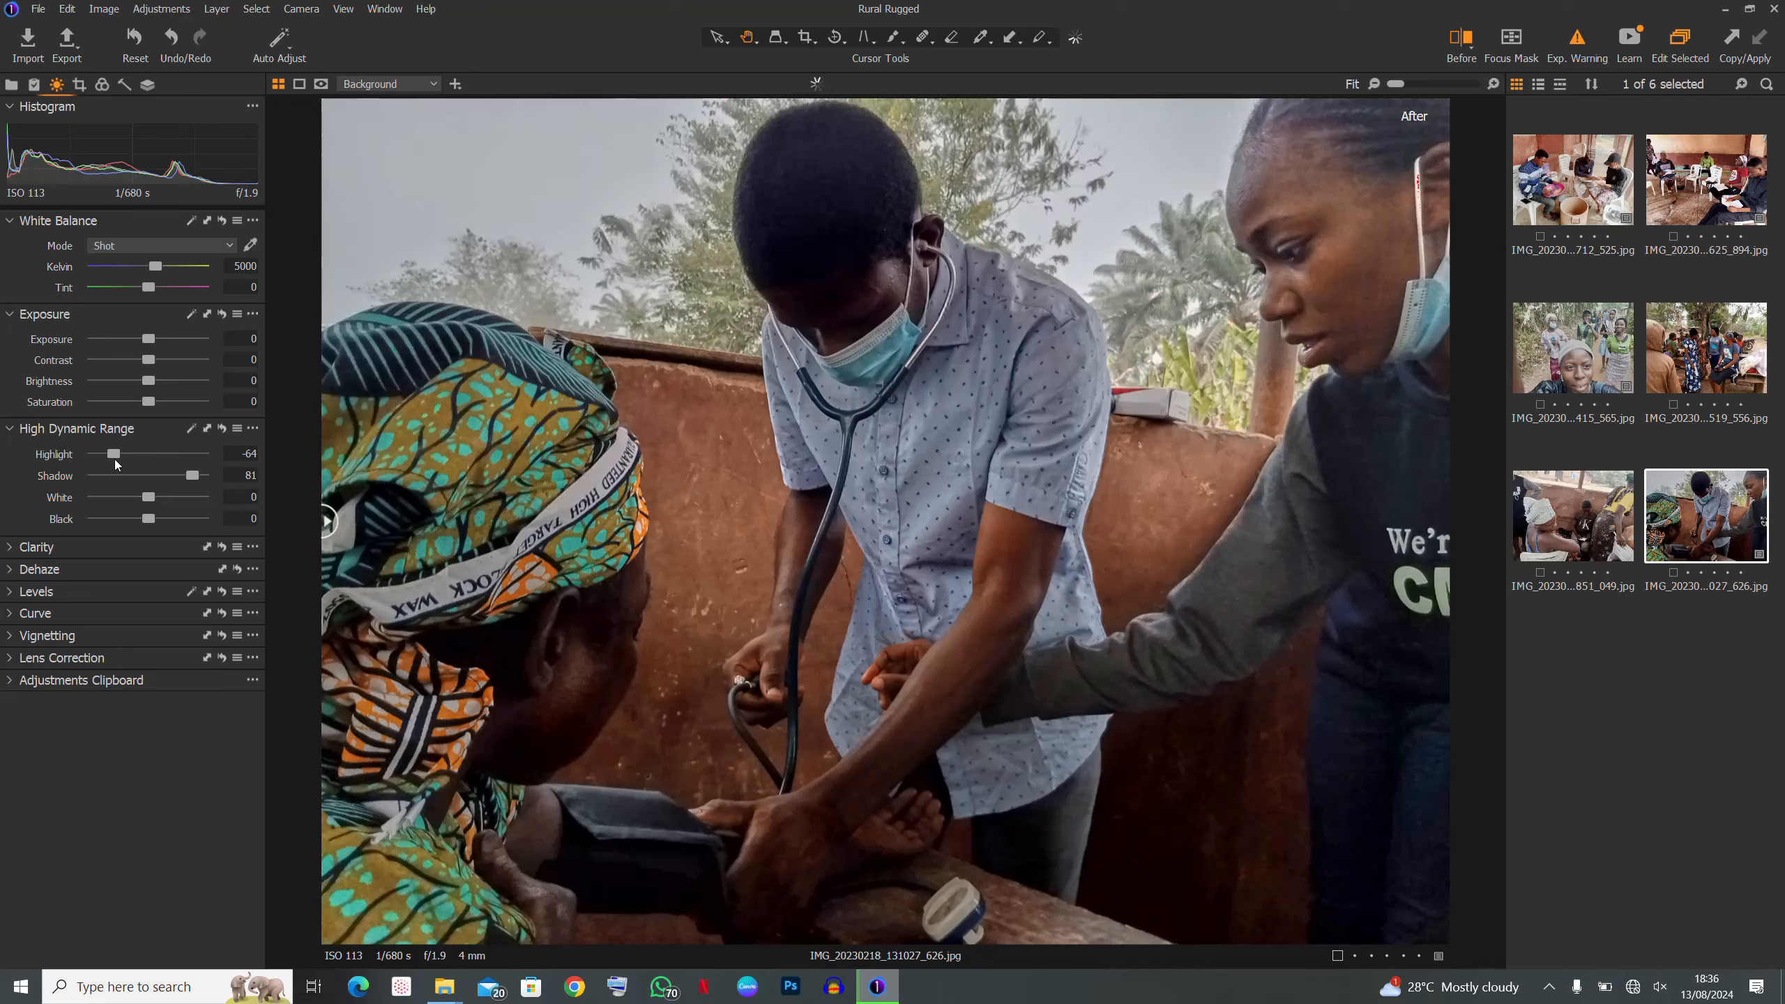
pyautogui.hotkey('ctrl', 'z')
pyautogui.hotkey('ctrl', 'y')
# - Sweep the Before/After divider across the photo to compare the -64 Highlight edit with the original
pyautogui.moveTo(324, 540); pyautogui.dragTo(1762, 445)
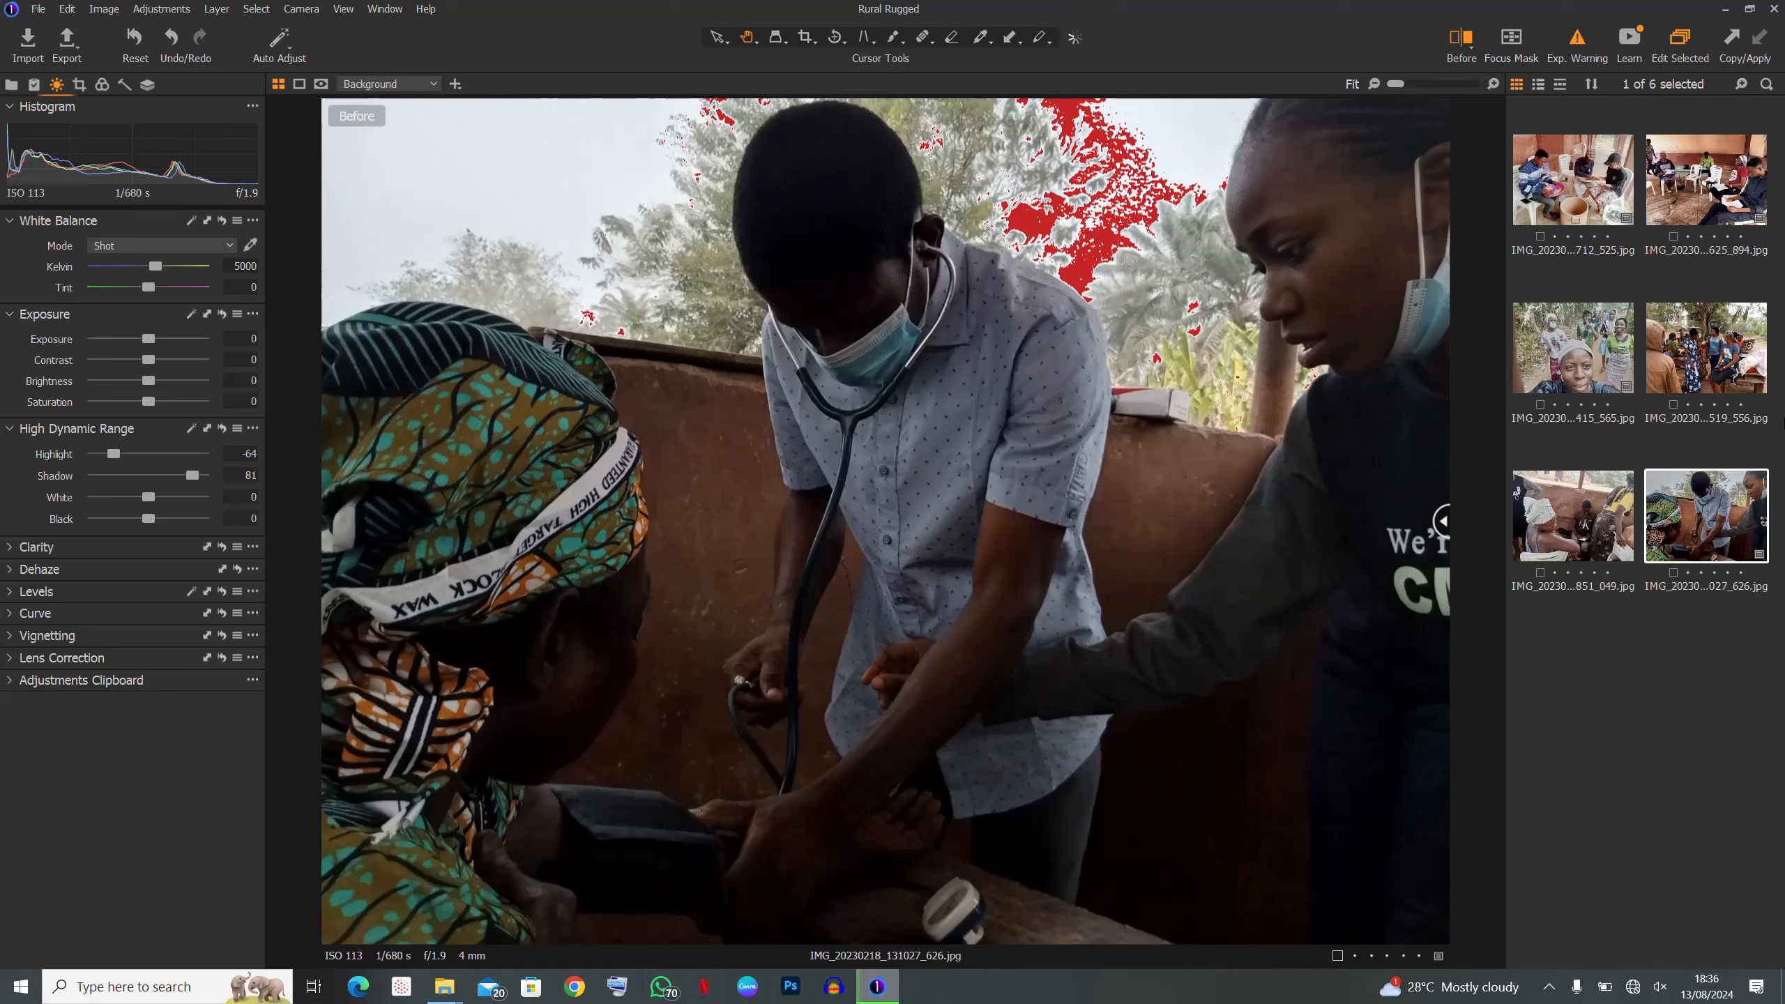
pyautogui.moveTo(1442, 521); pyautogui.dragTo(220, 594)
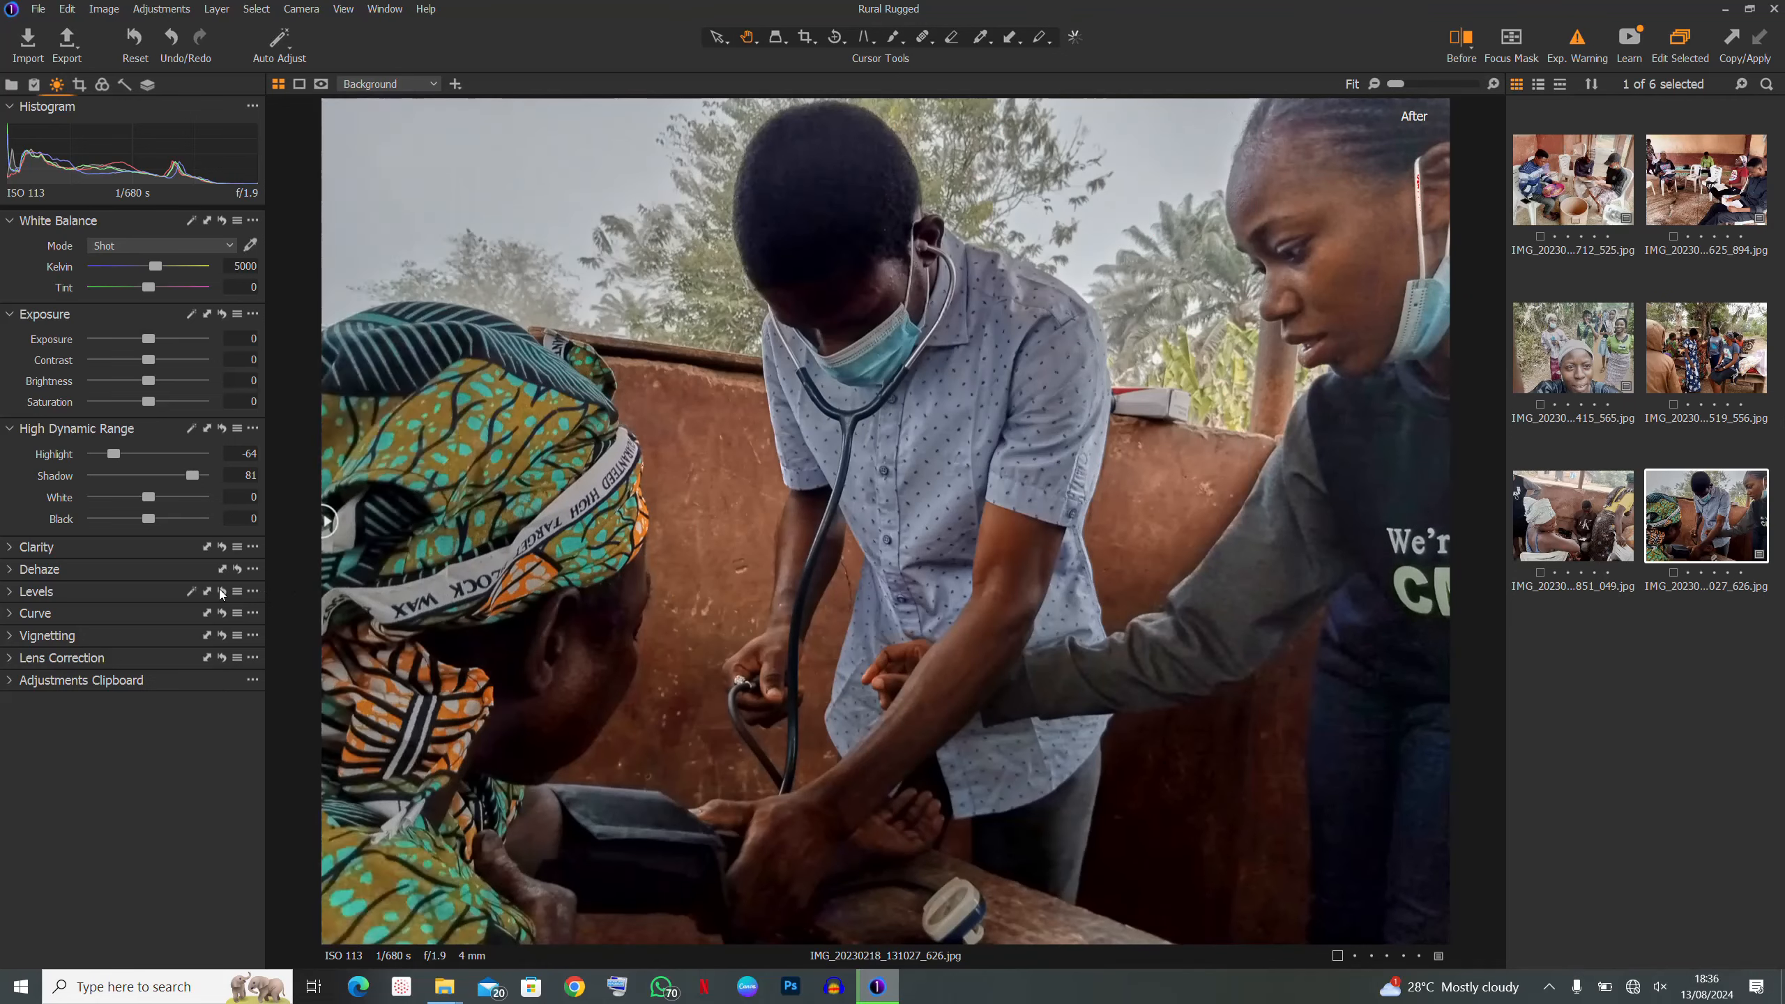
pyautogui.moveTo(327, 522); pyautogui.dragTo(224, 591)
# - Open IMG_20230218_130851_049 and check its overexposed areas with Exp. Warning, leaving it off
pyautogui.click(1582, 543)
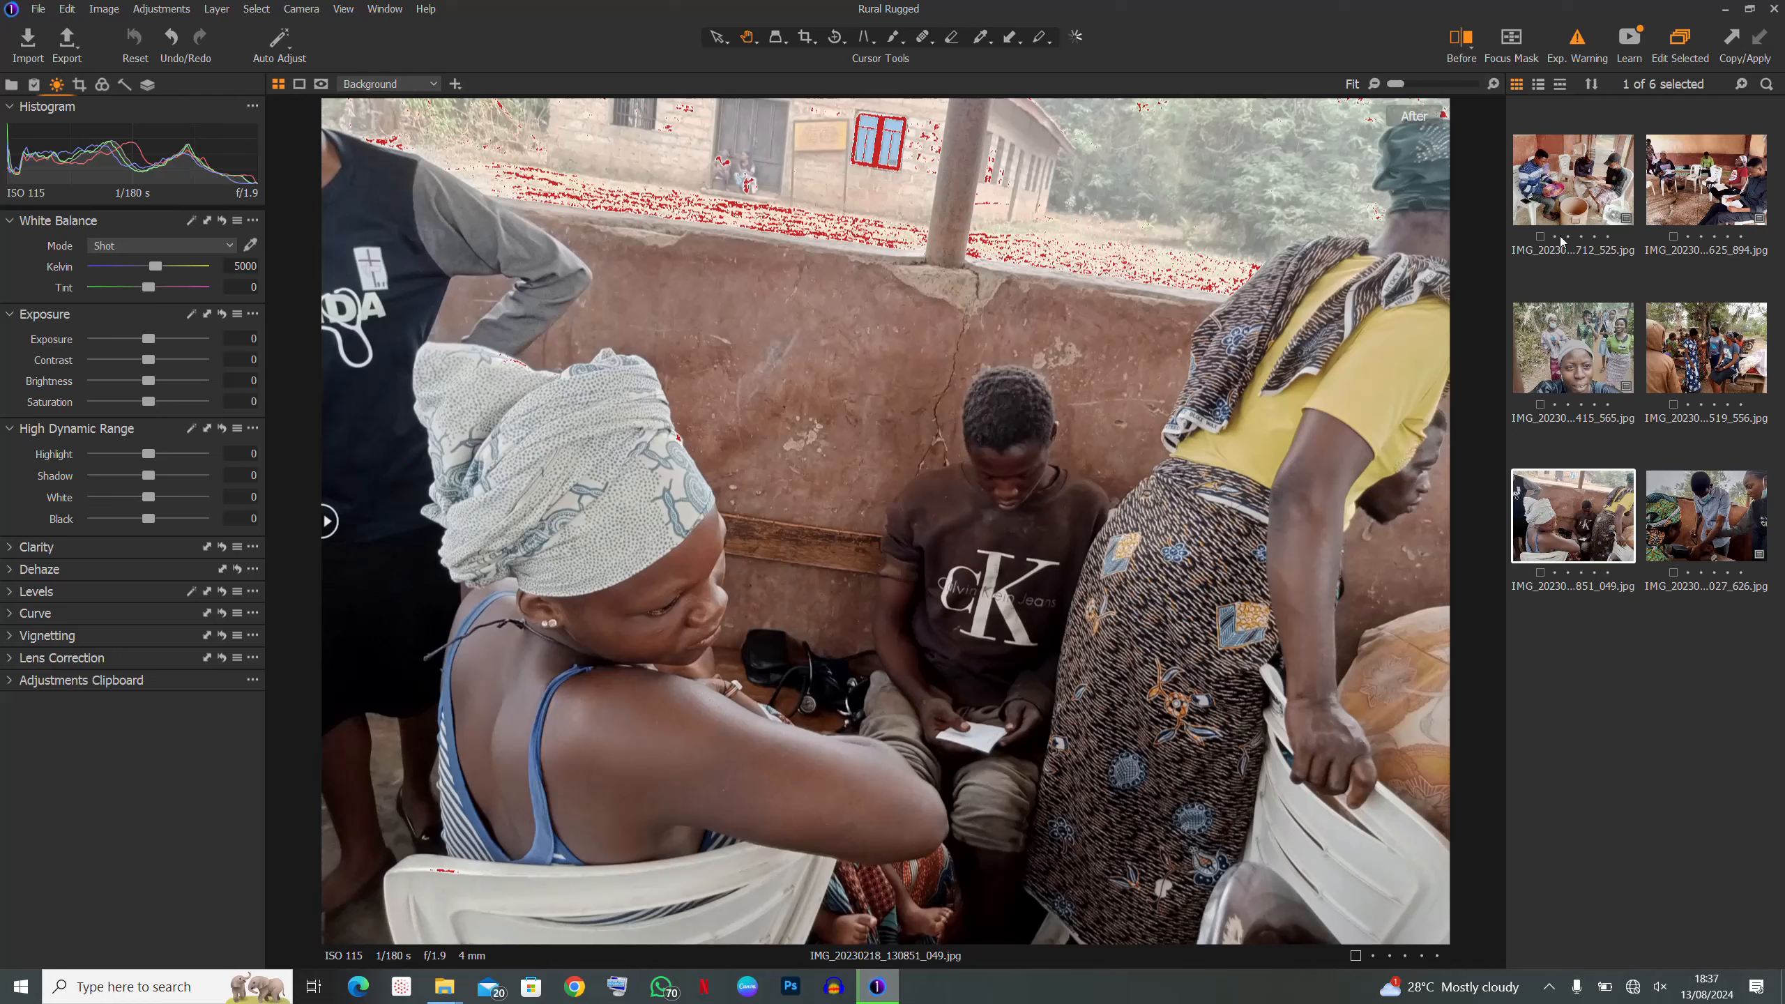
pyautogui.click(1583, 43)
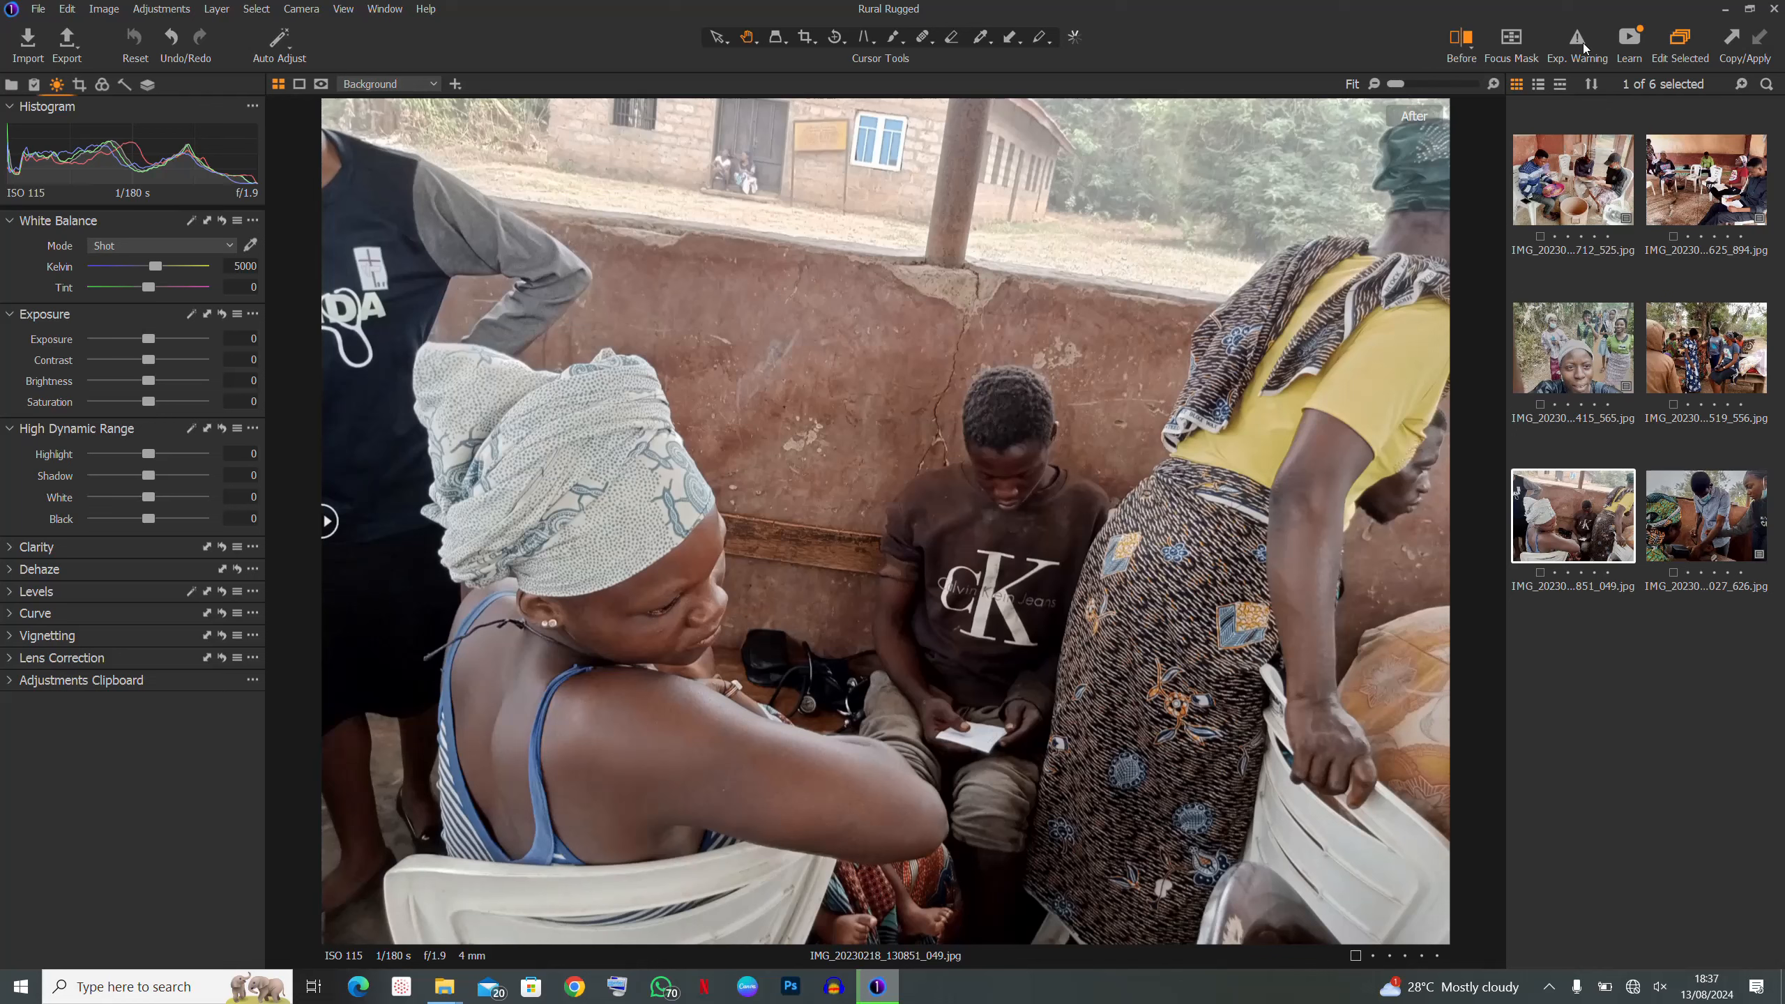
pyautogui.click(1587, 46)
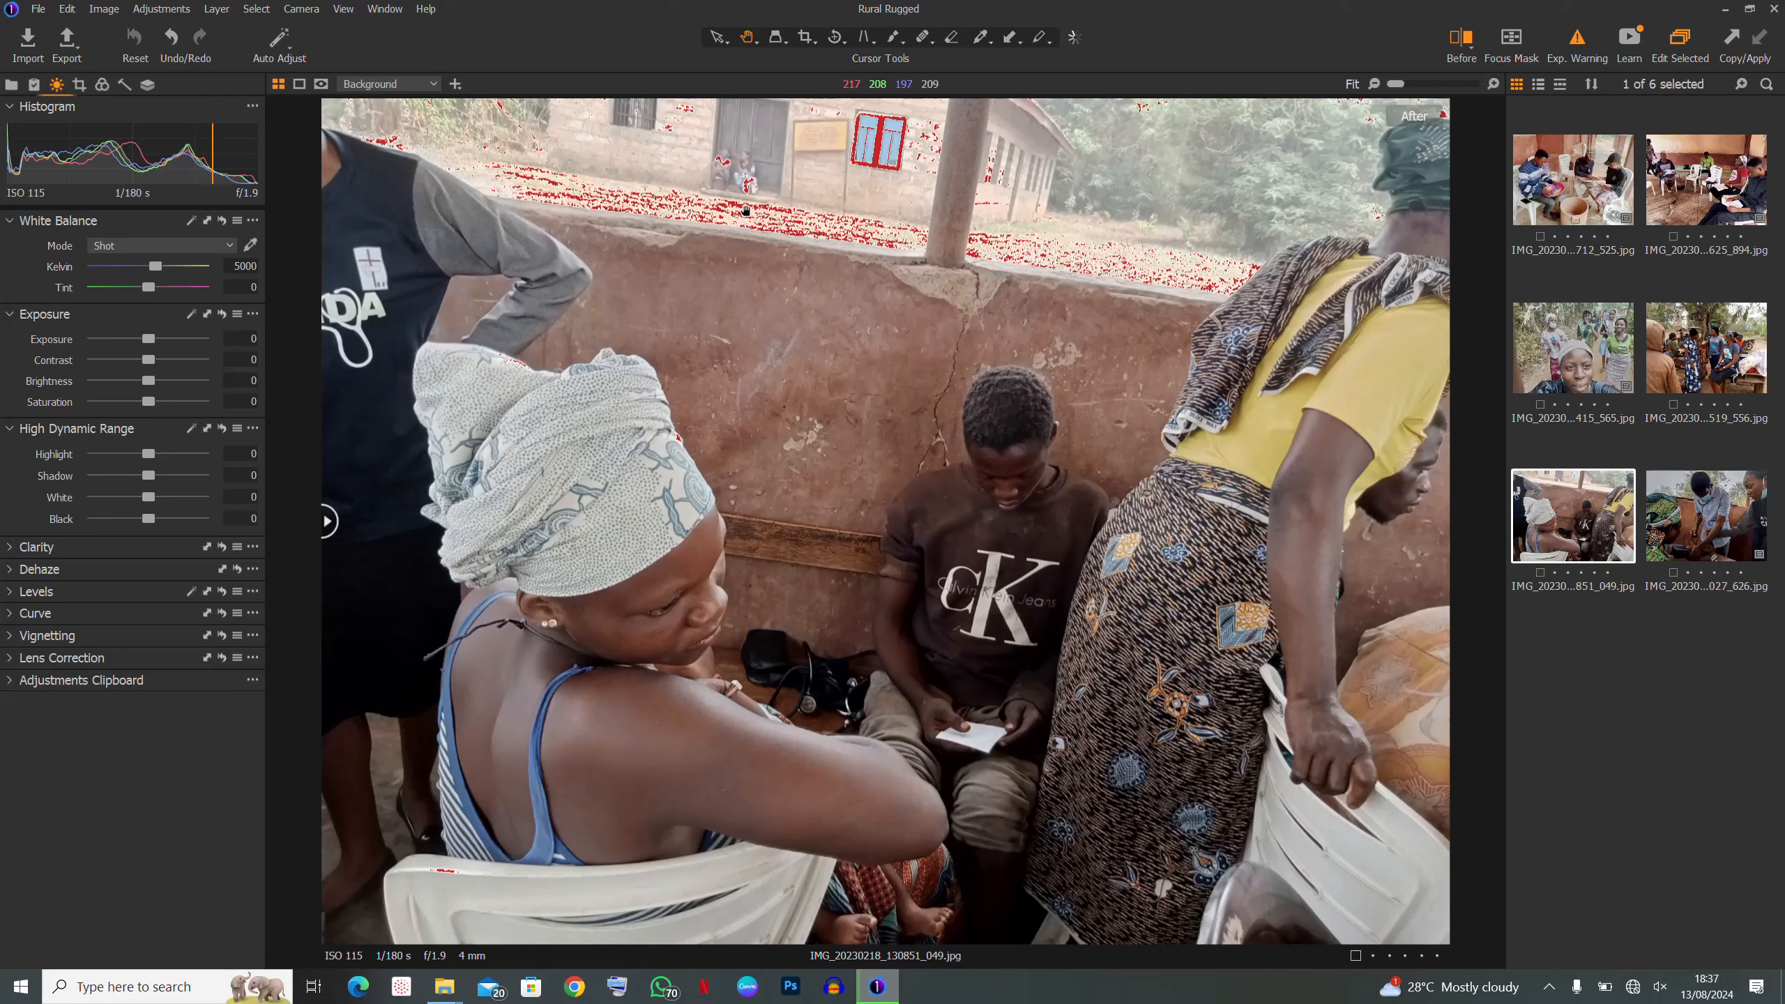
pyautogui.click(1588, 48)
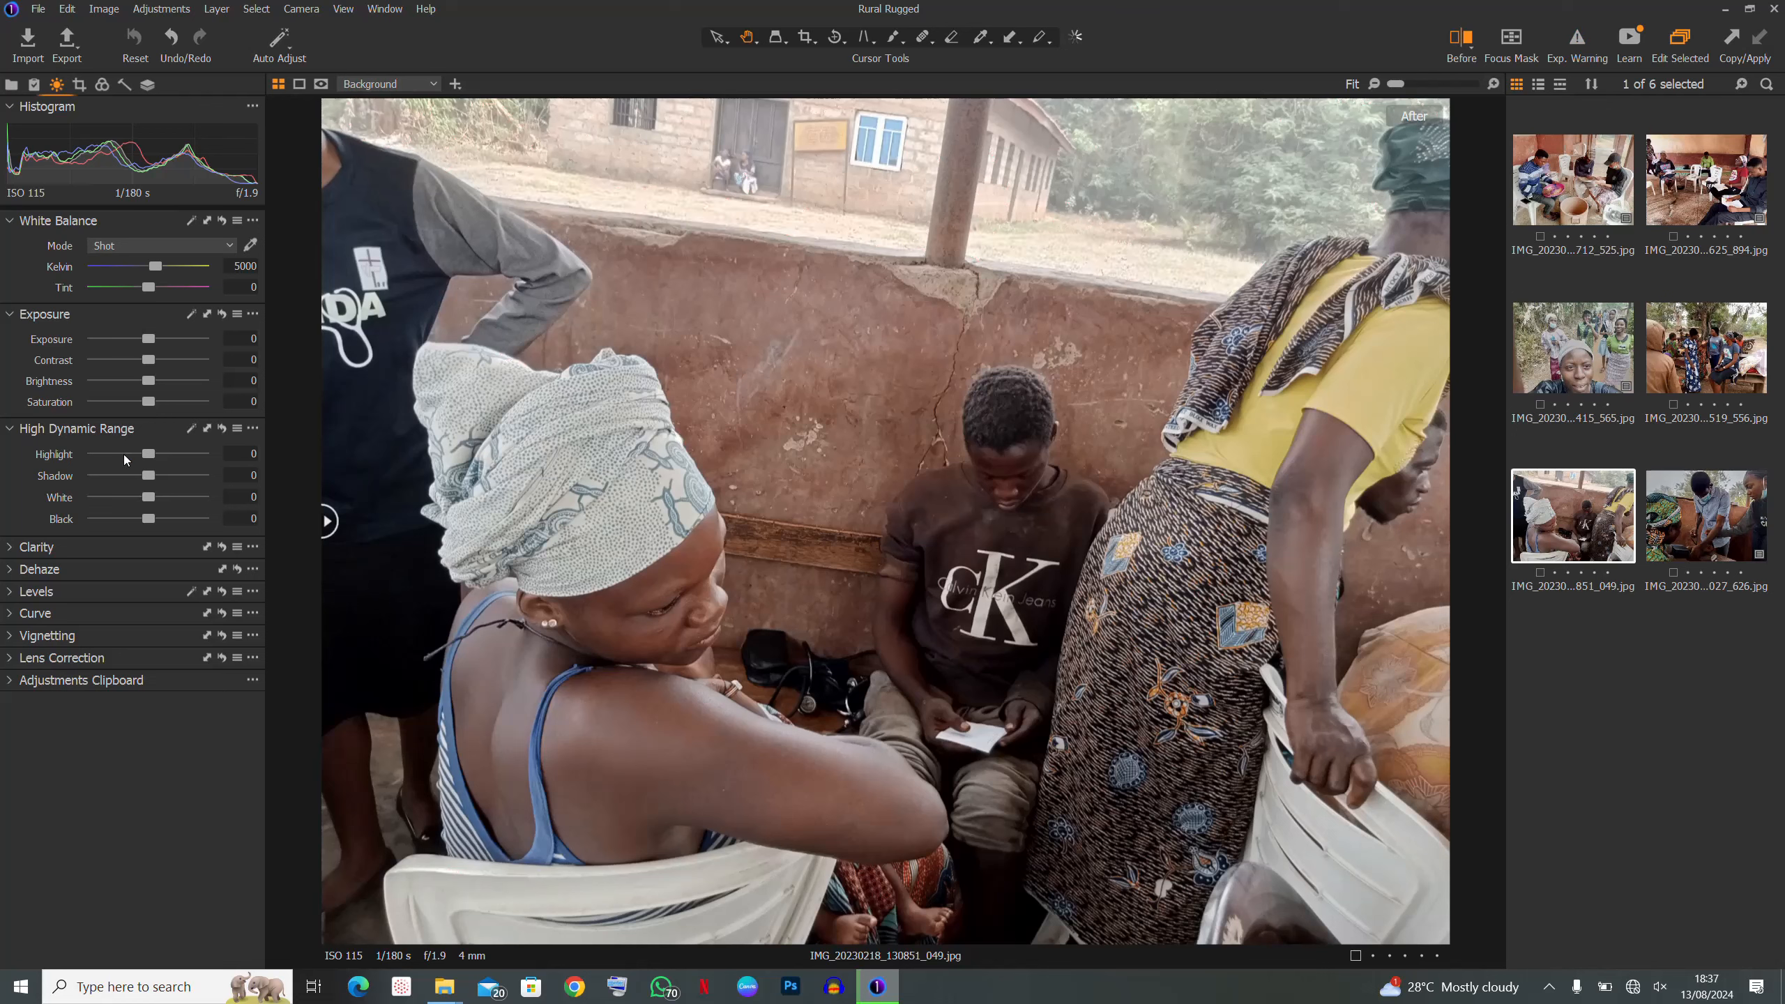
# - Pull Highlight to -100, compare via undo/redo, and raise Exposure to 0.25
pyautogui.moveTo(152, 455); pyautogui.dragTo(2, 491)
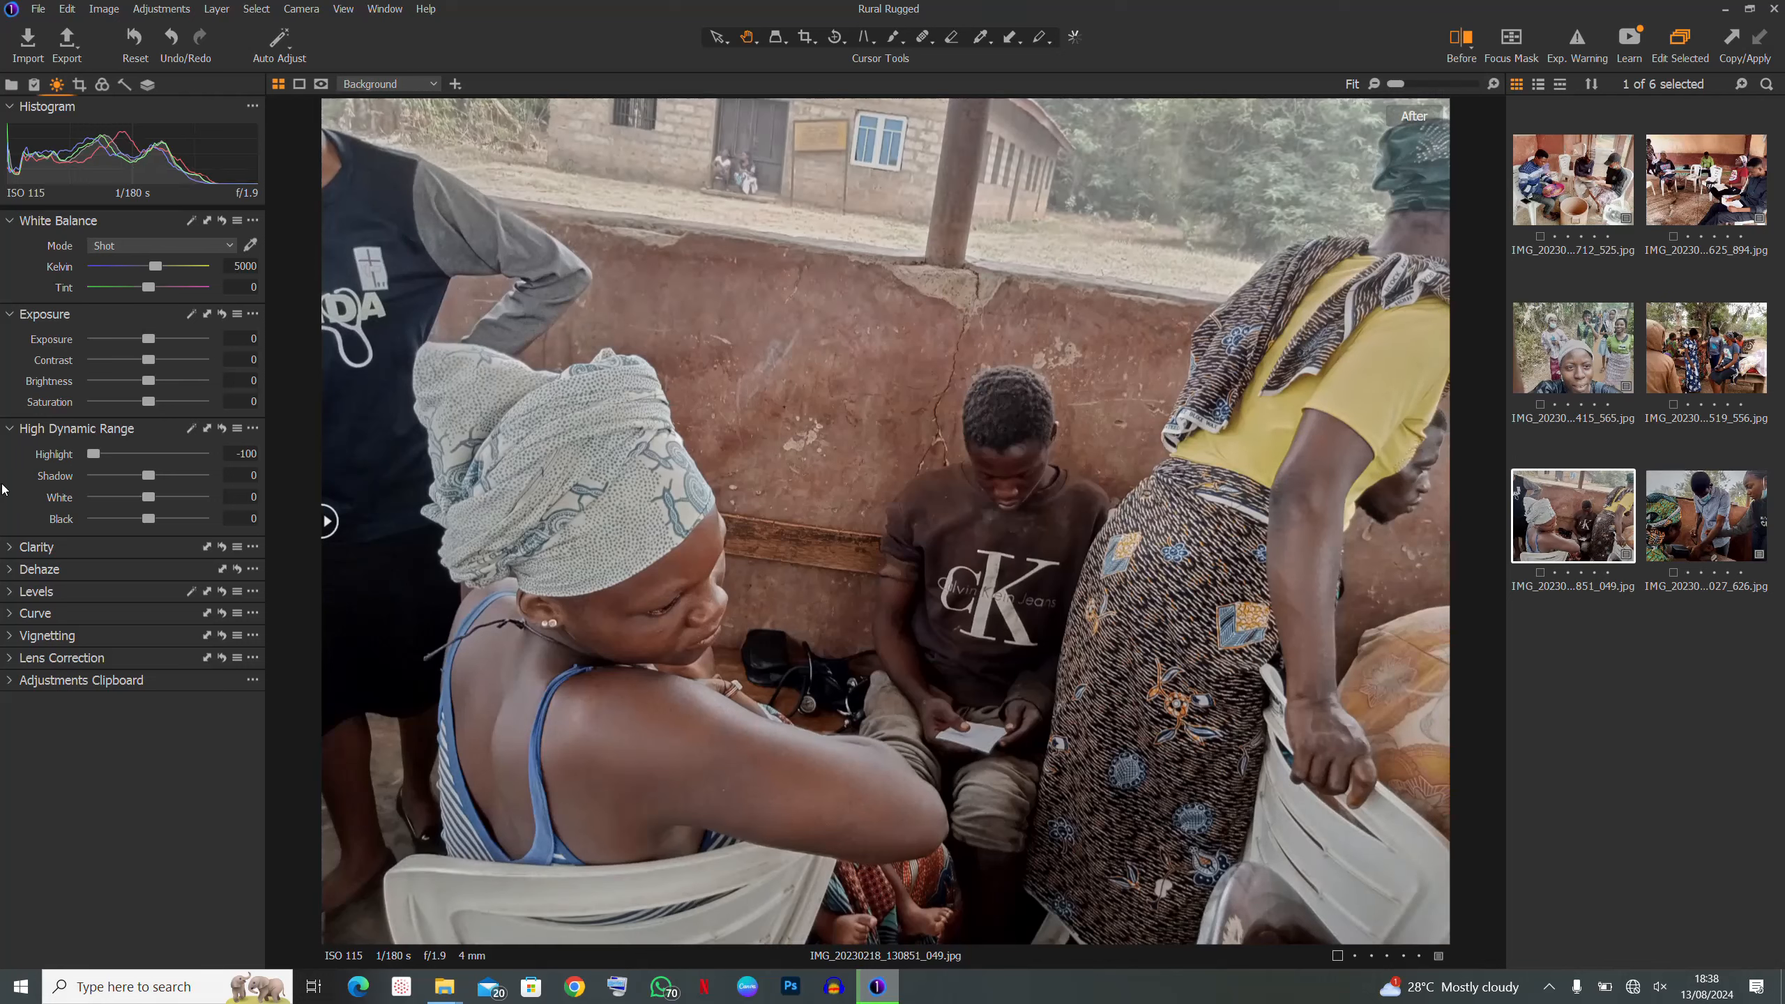
pyautogui.hotkey('ctrl', 'z')
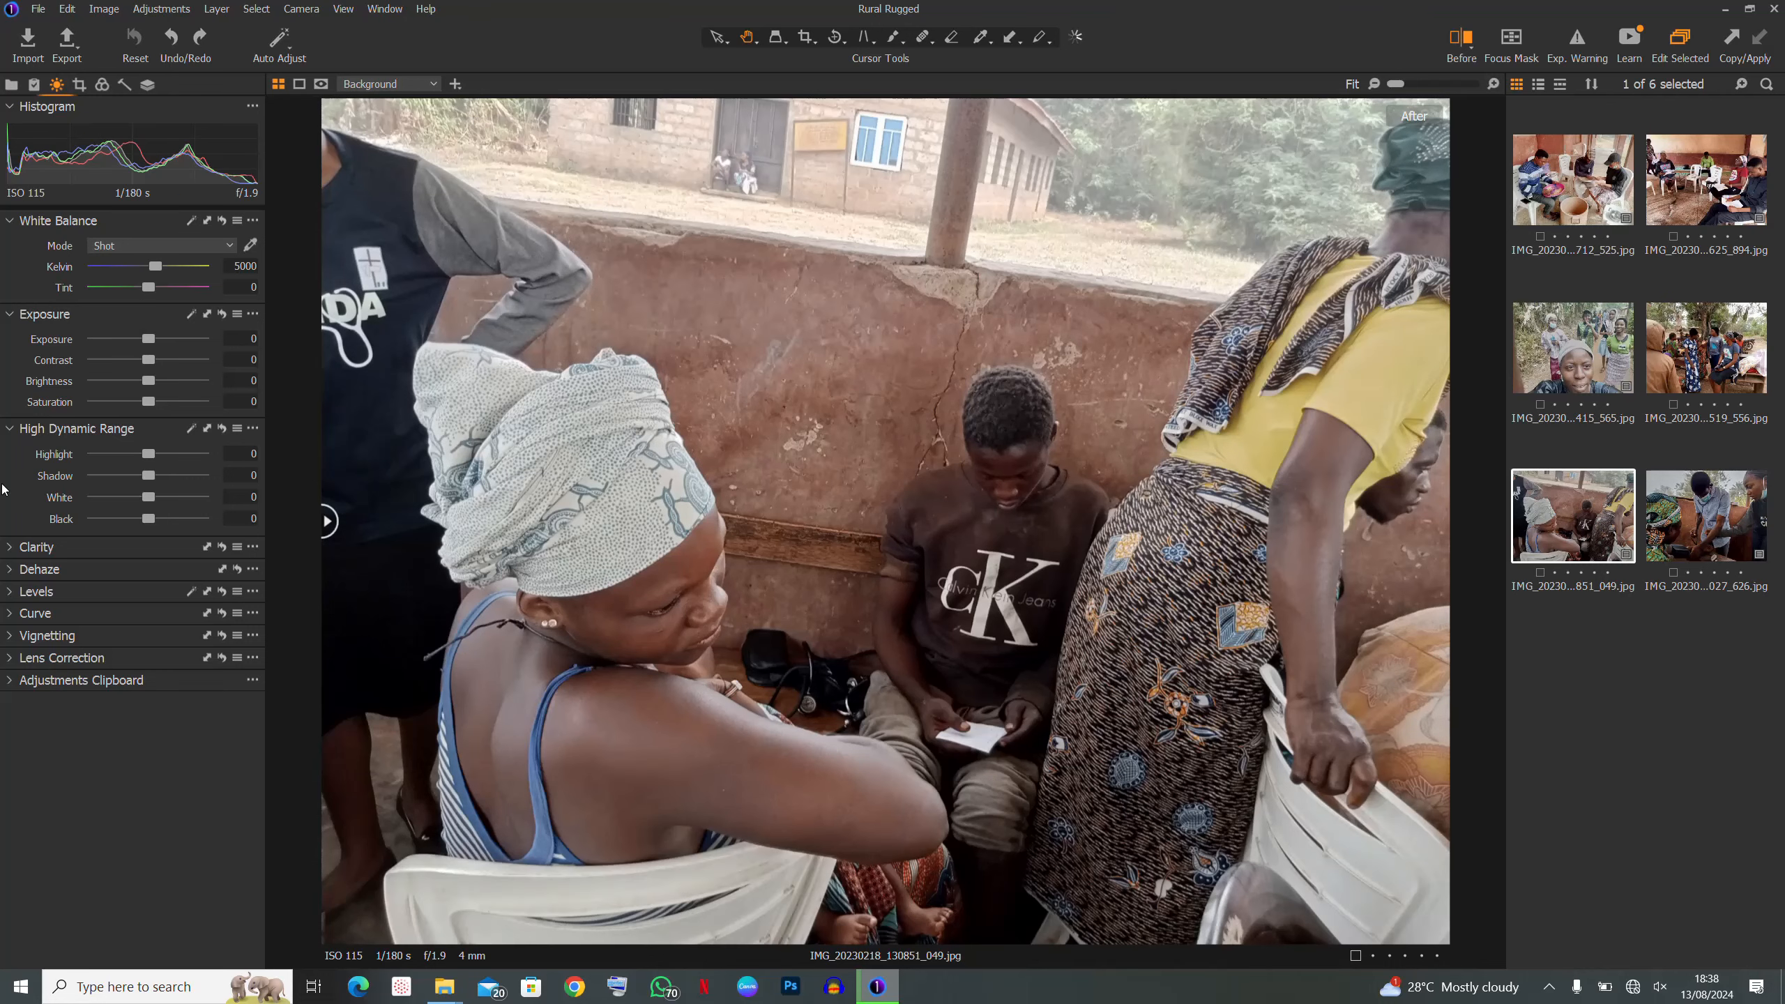
pyautogui.hotkey('ctrl', 'y')
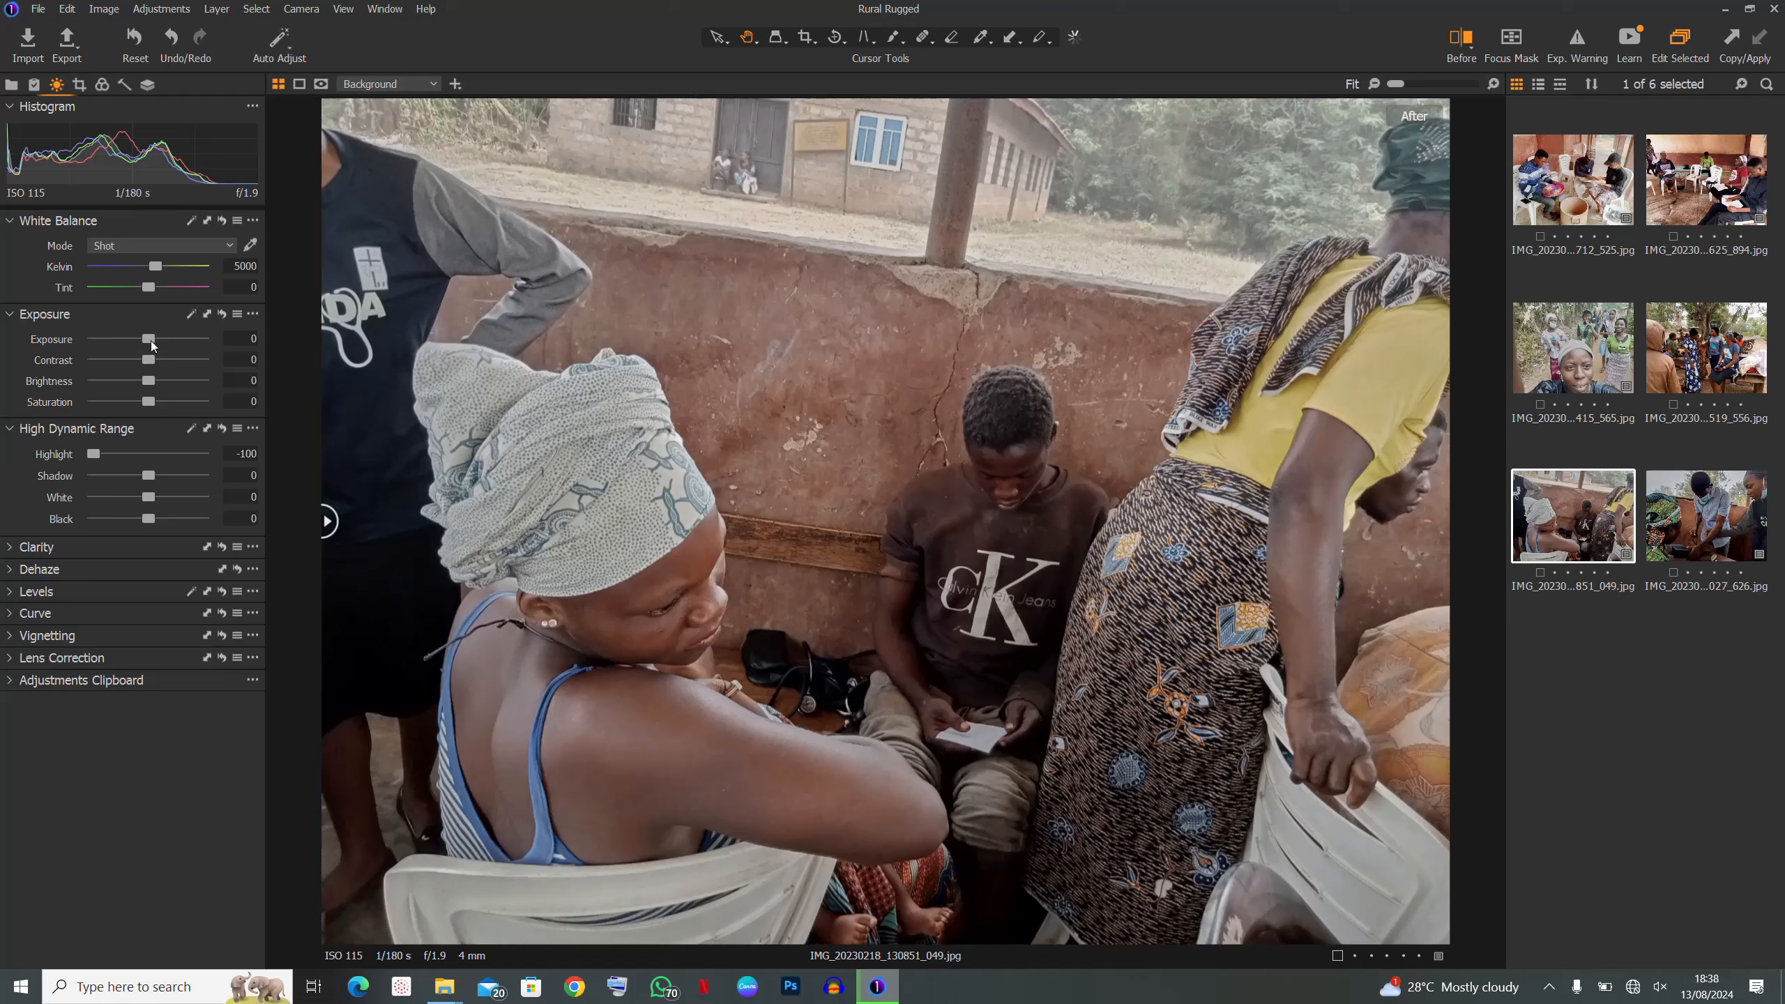
pyautogui.moveTo(152, 343); pyautogui.dragTo(156, 351)
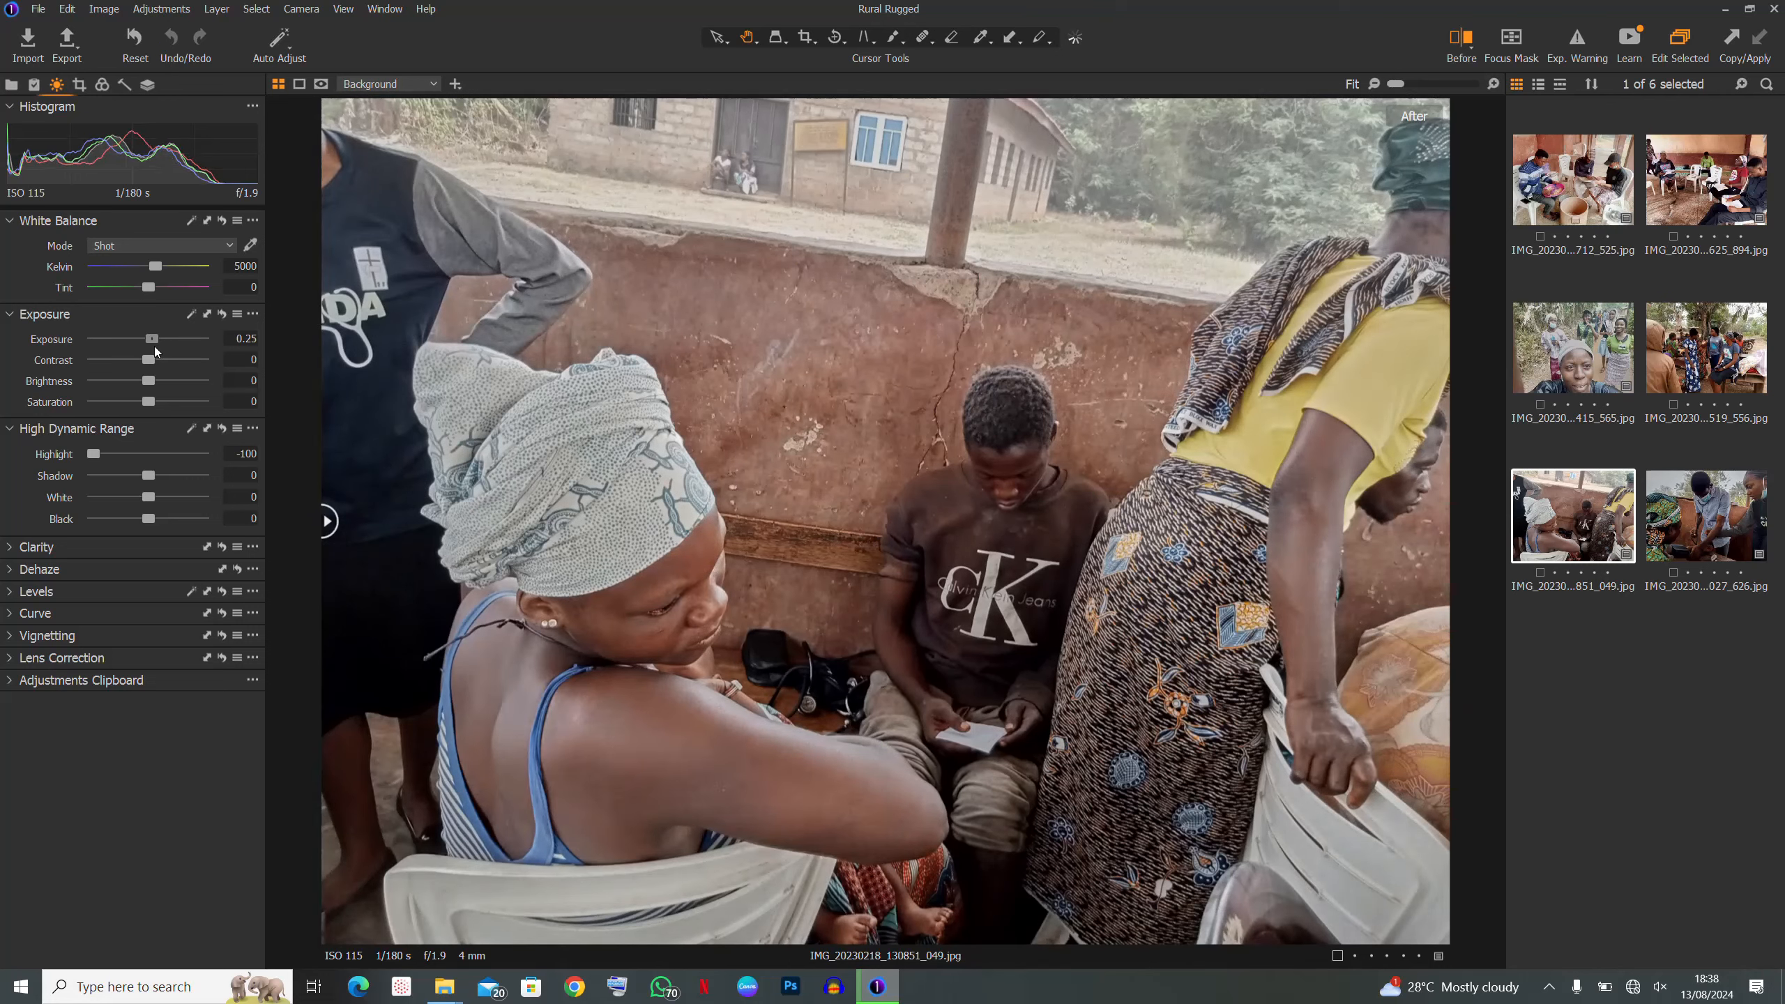
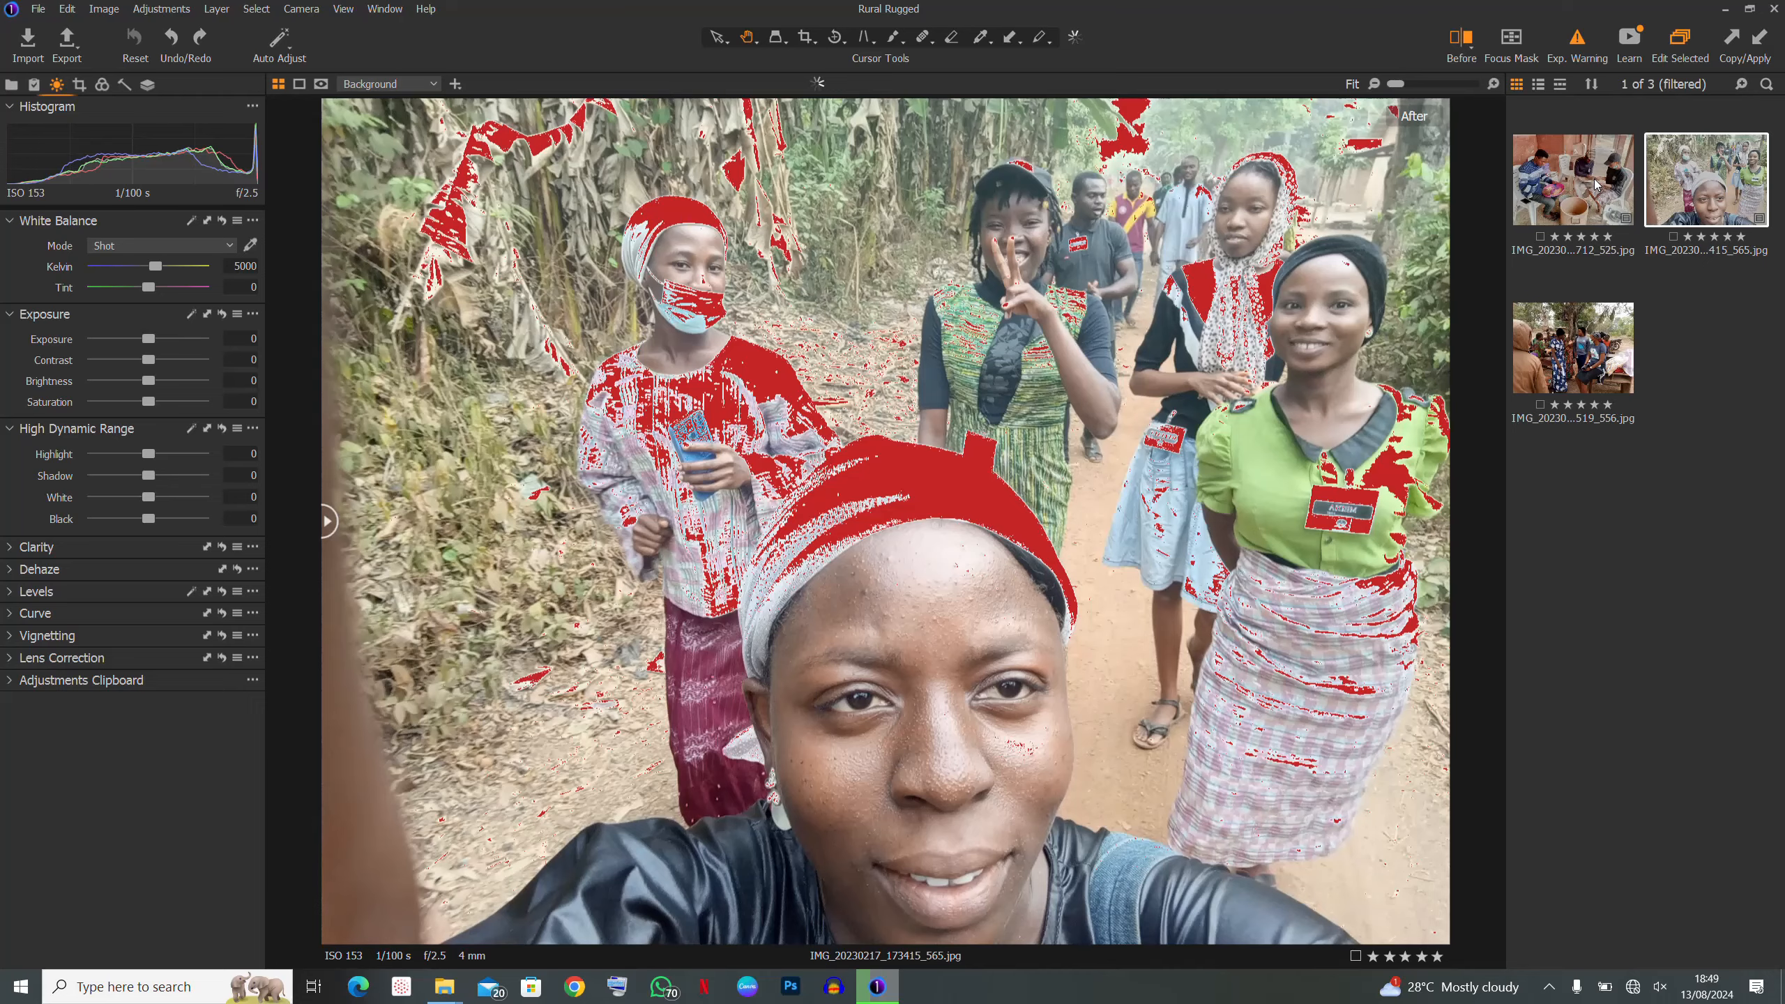
pyautogui.click(1596, 184)
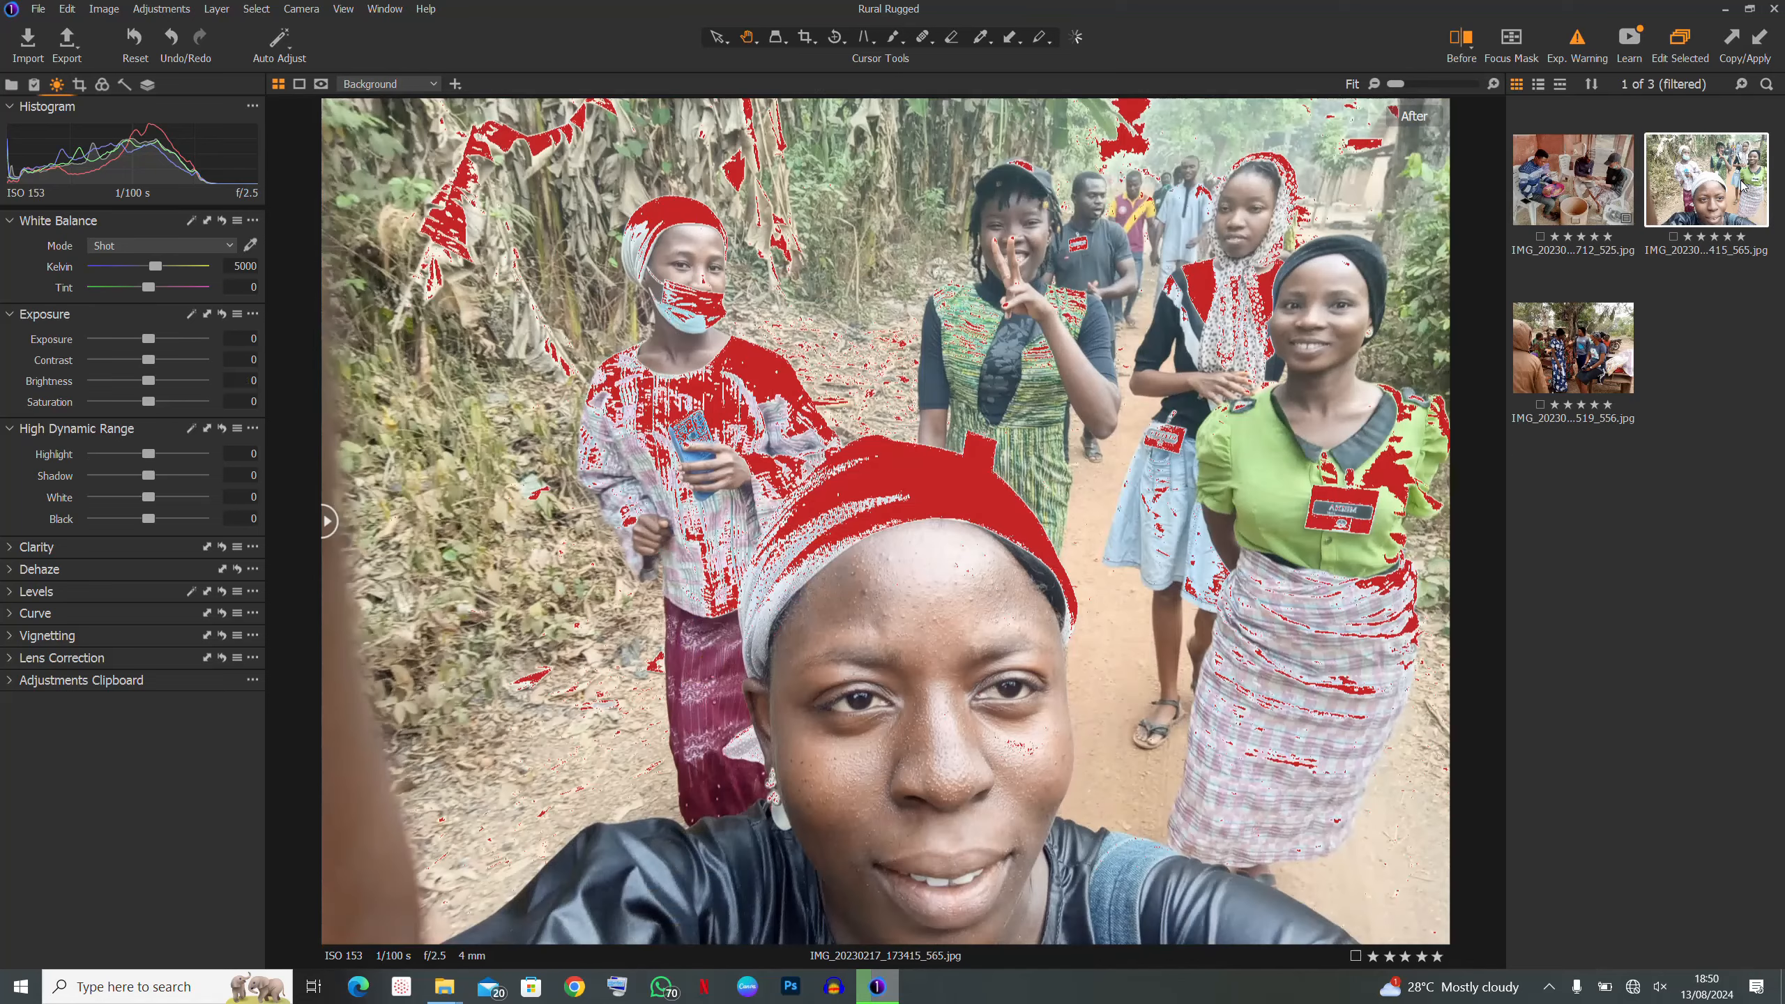
pyautogui.click(1743, 169)
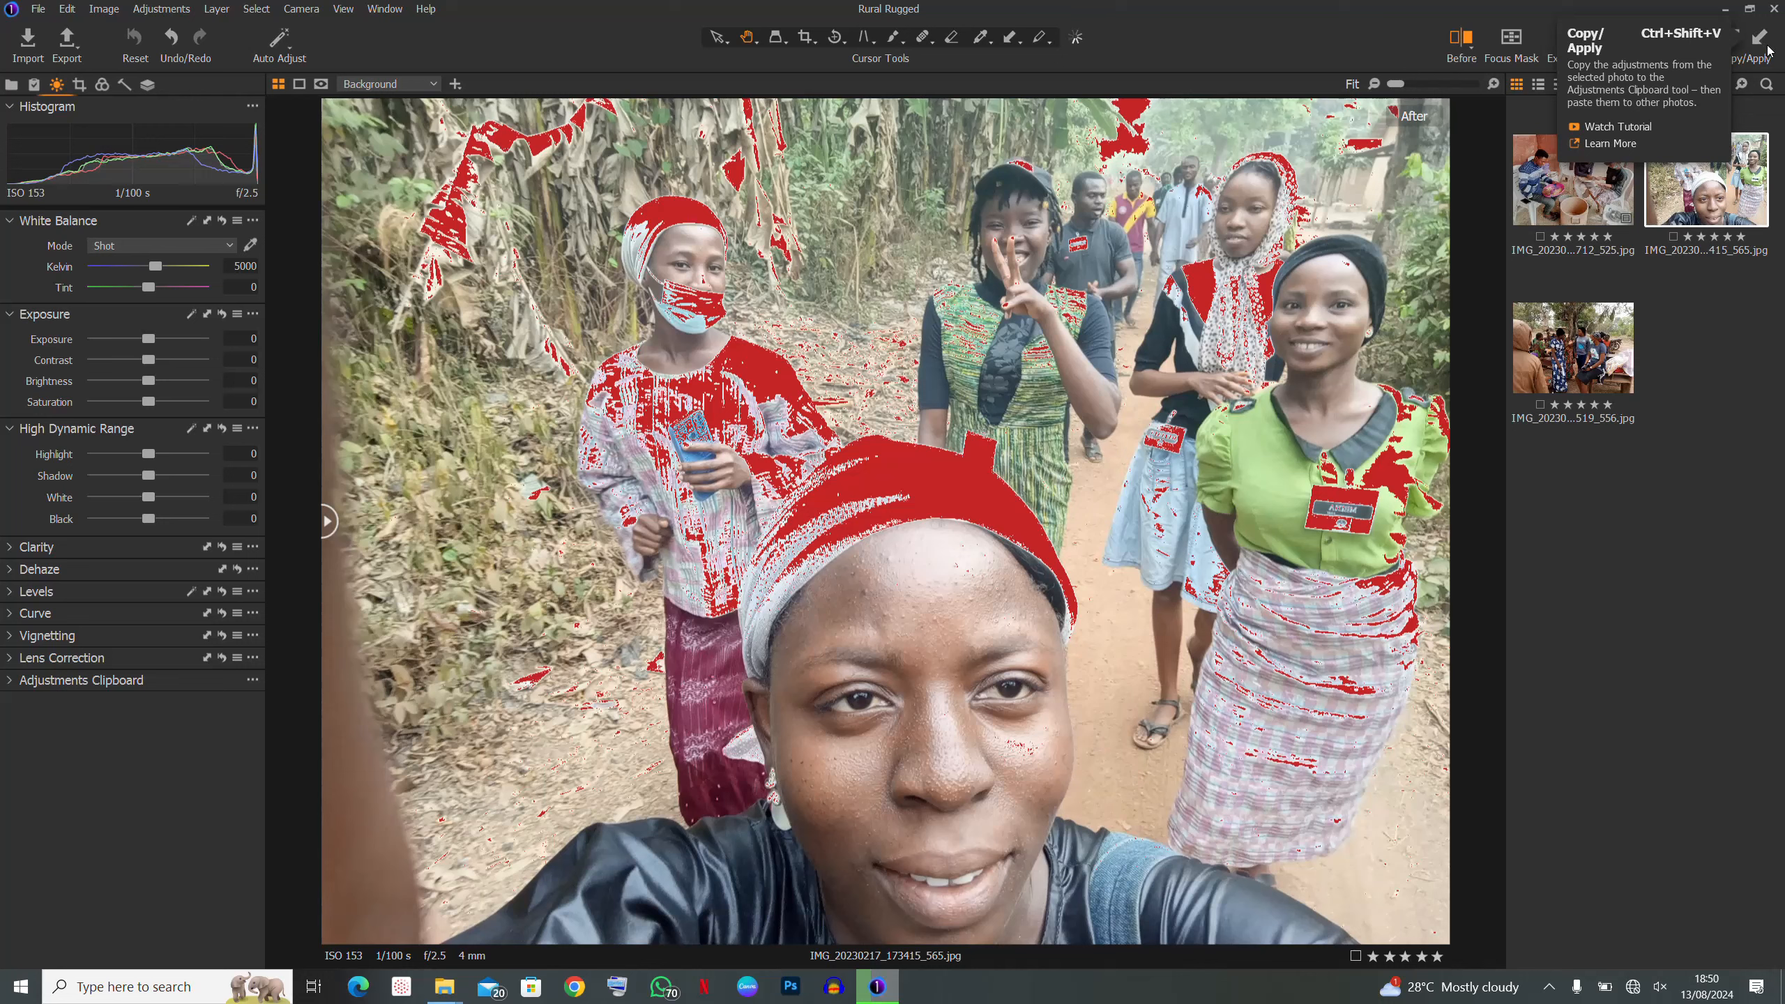
# - Paste Exposure -0.1, Brightness 10 and Highlight -100 onto the selfie and the outdoor group photo
pyautogui.click(1760, 44)
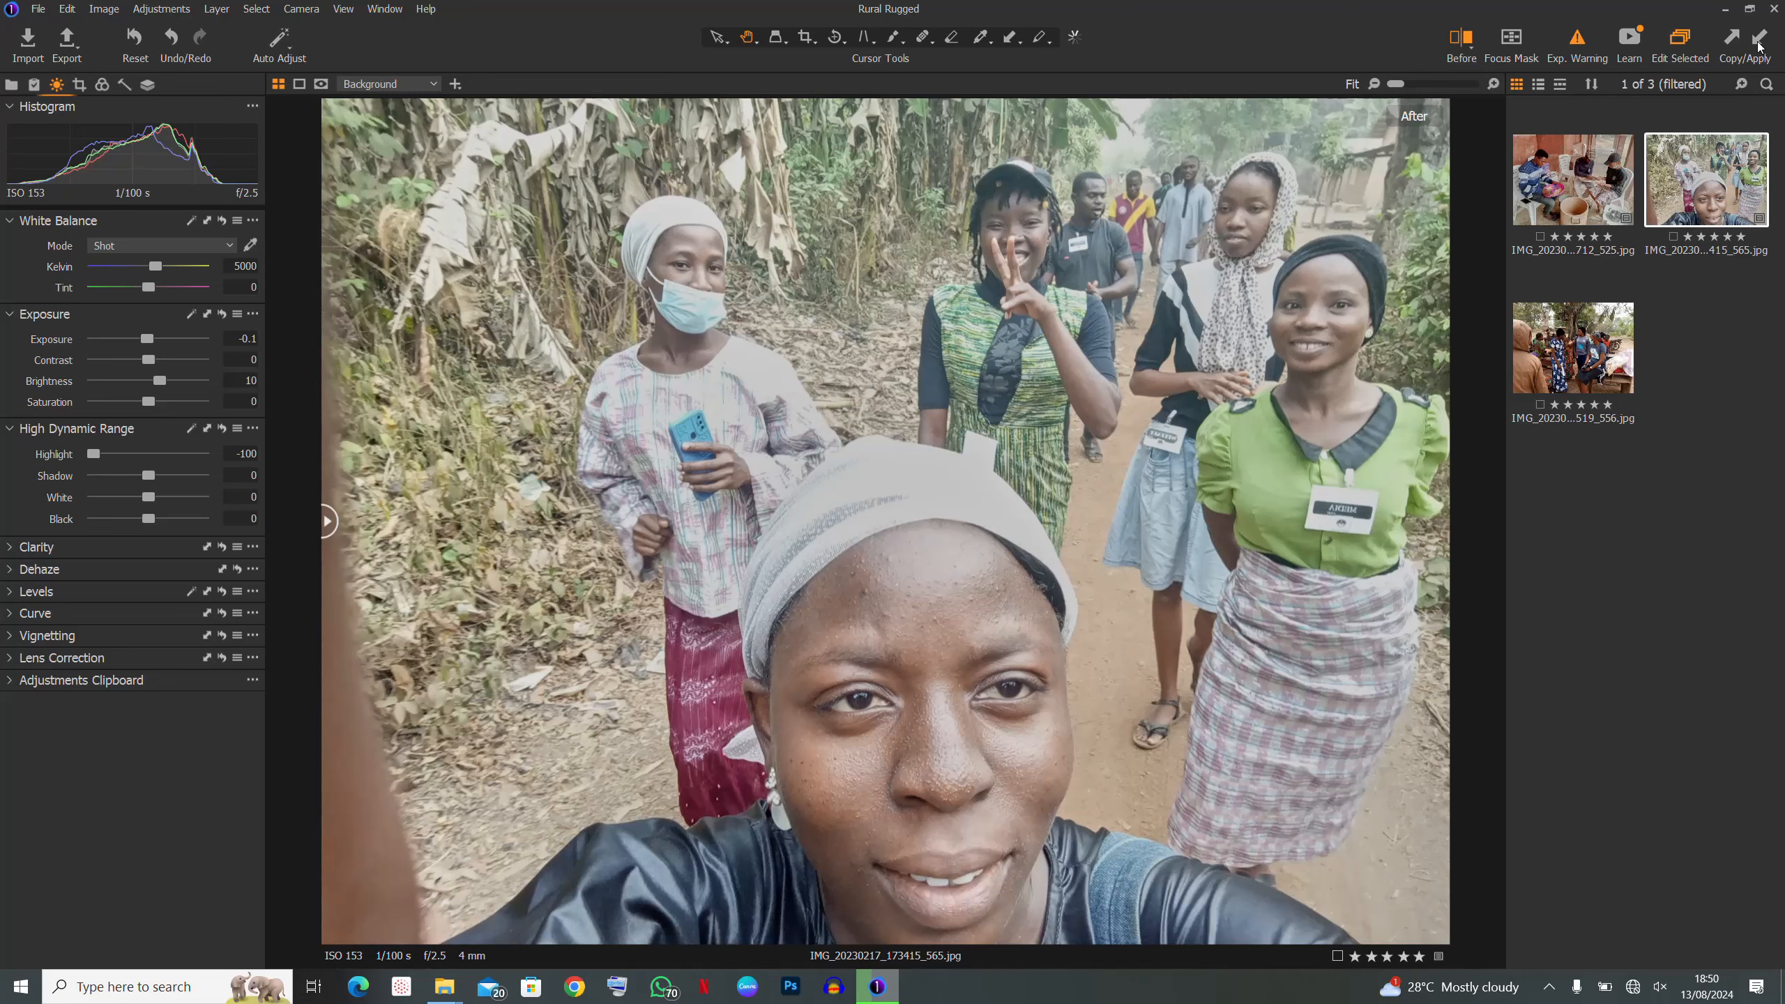
pyautogui.press('Right')
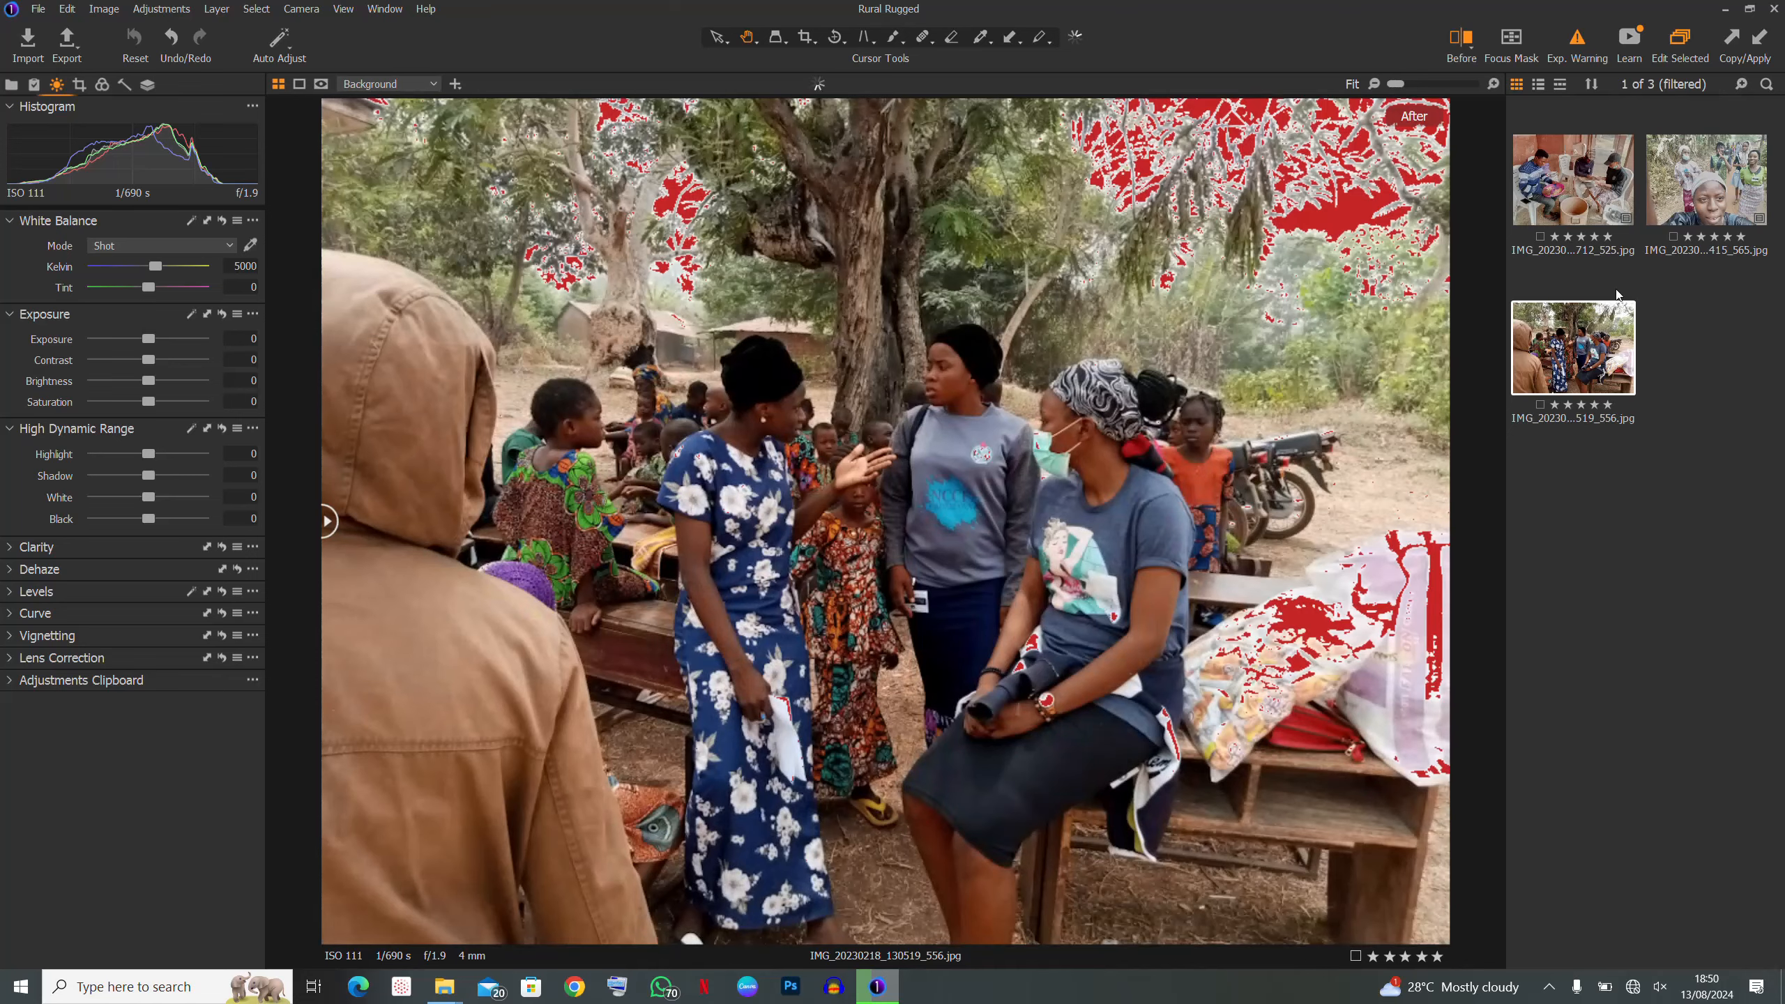
pyautogui.click(1760, 40)
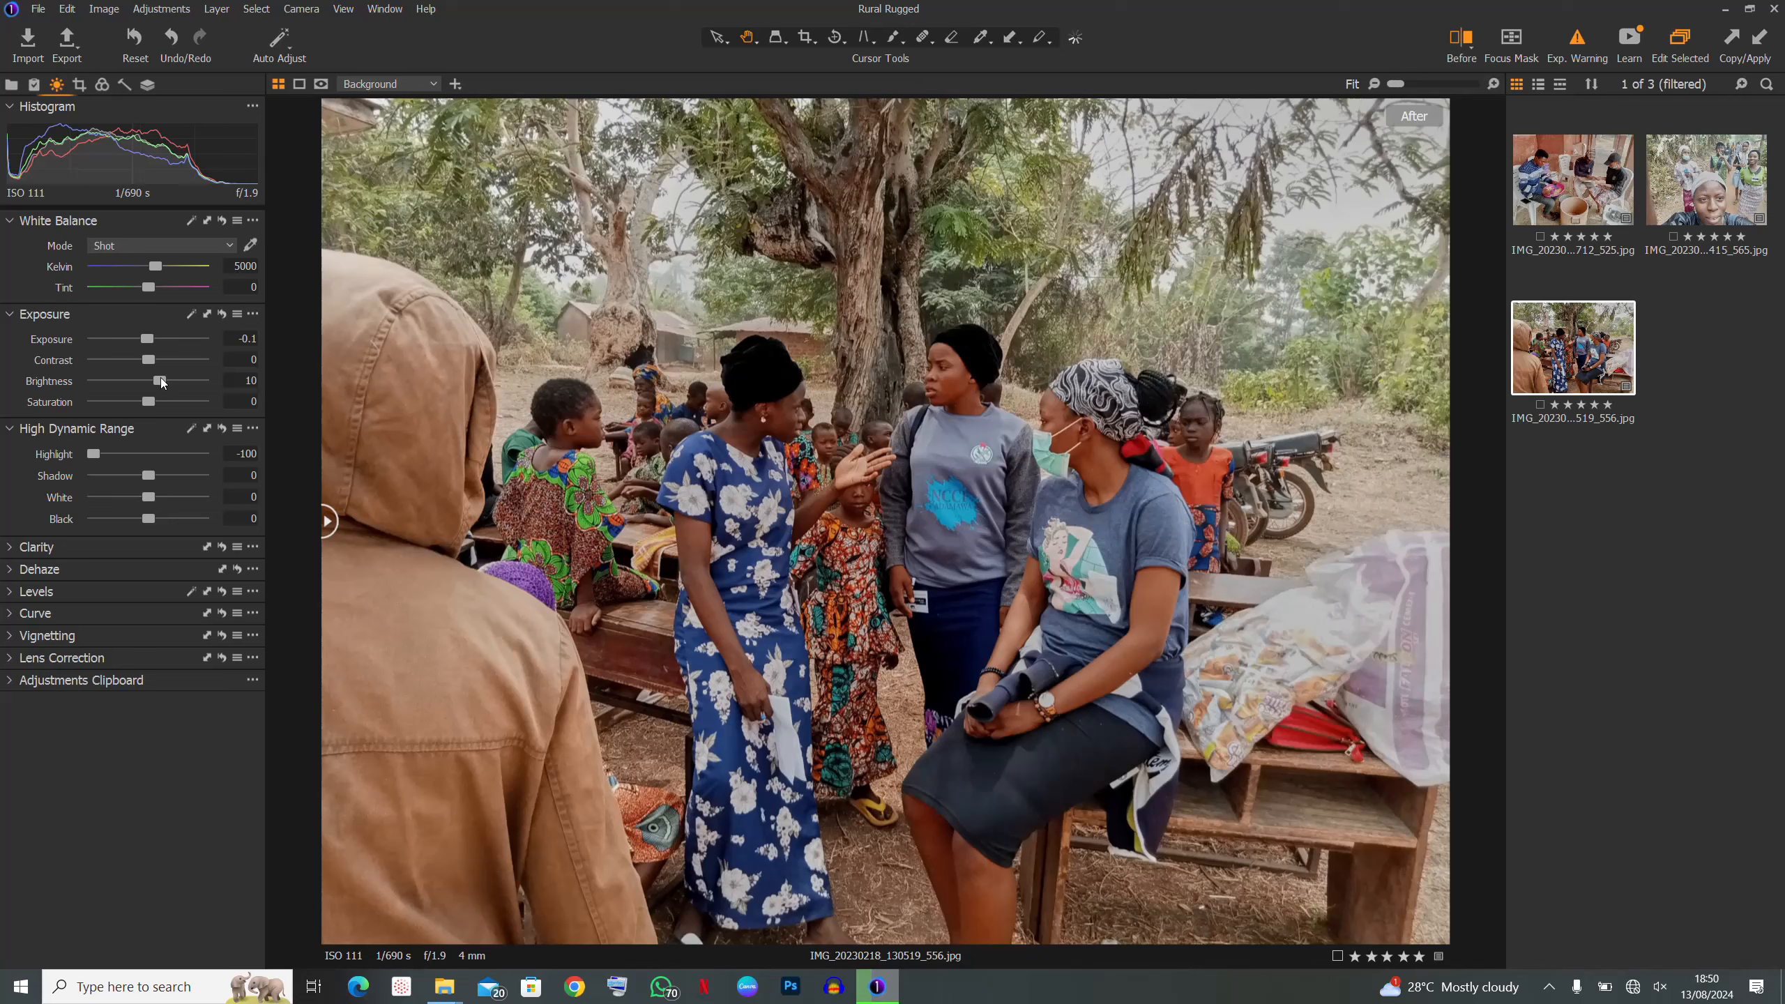
# - Set the outdoor group photo's Exposure to 0.97 and compare it with the original using the divider
pyautogui.moveTo(149, 338); pyautogui.dragTo(164, 354)
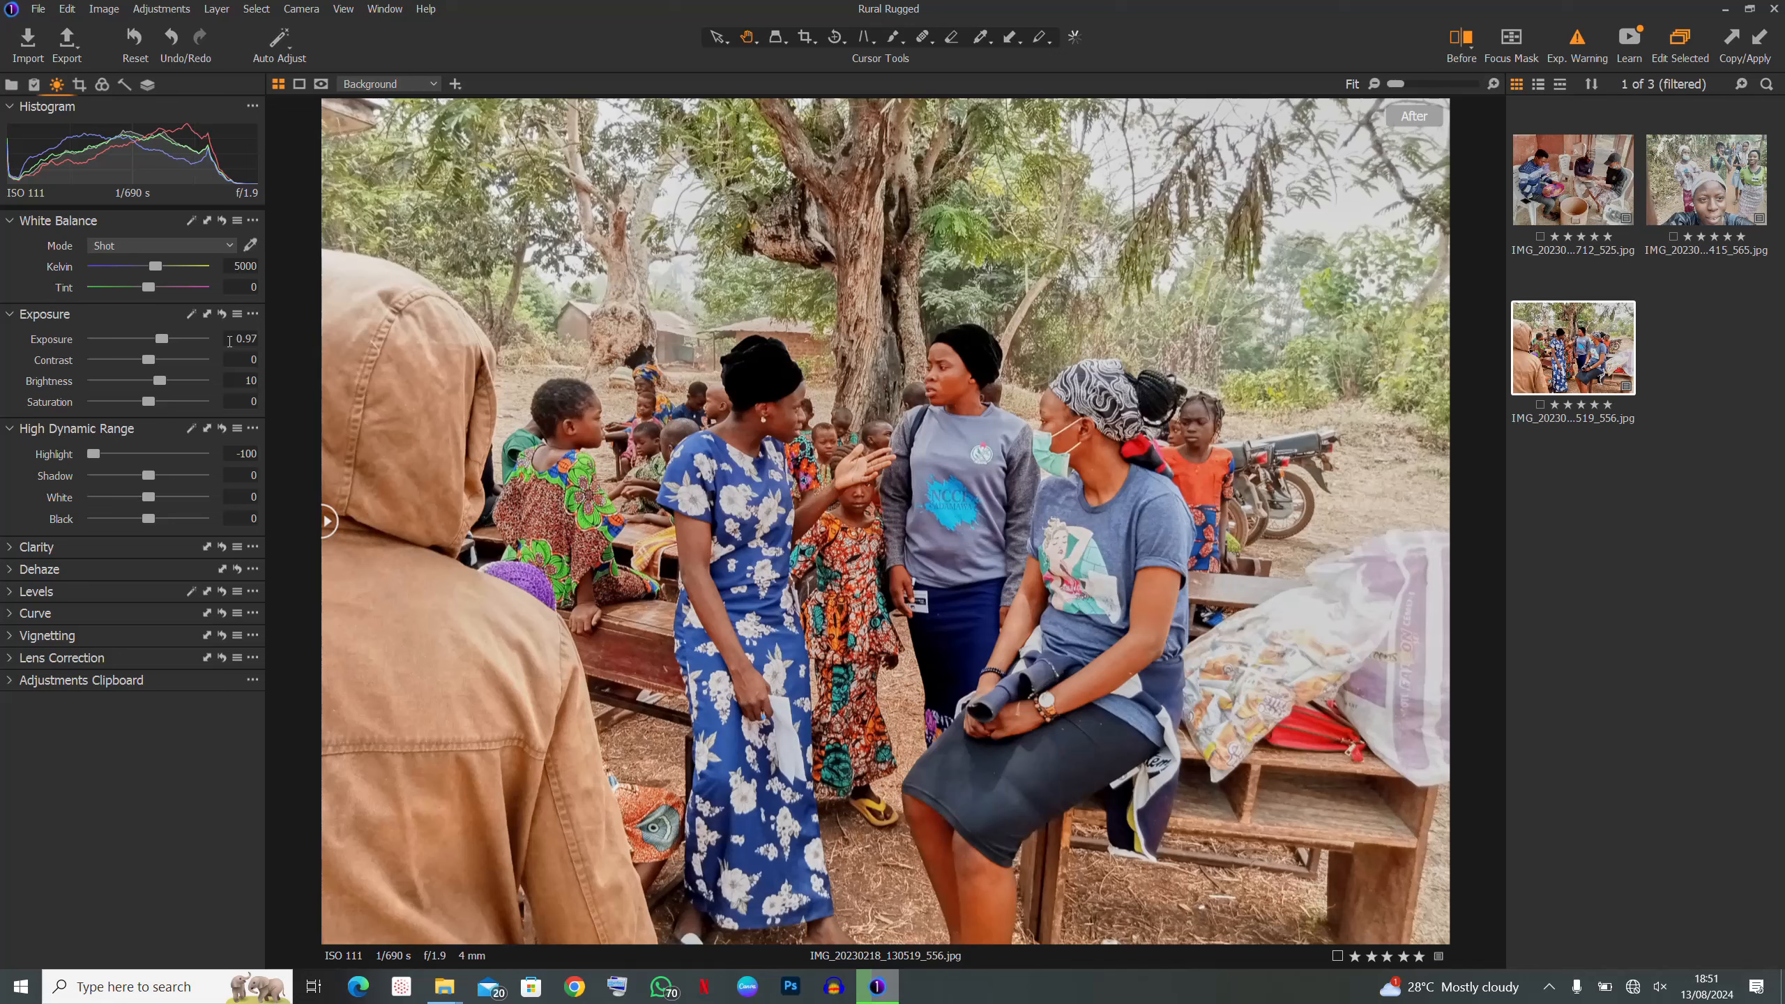
pyautogui.click(230, 341)
pyautogui.moveTo(328, 521); pyautogui.dragTo(103, 525)
# - Step through the roadside selfie and outdoor group photo, ending on IMG_20230217_105712_525
pyautogui.press('Left')
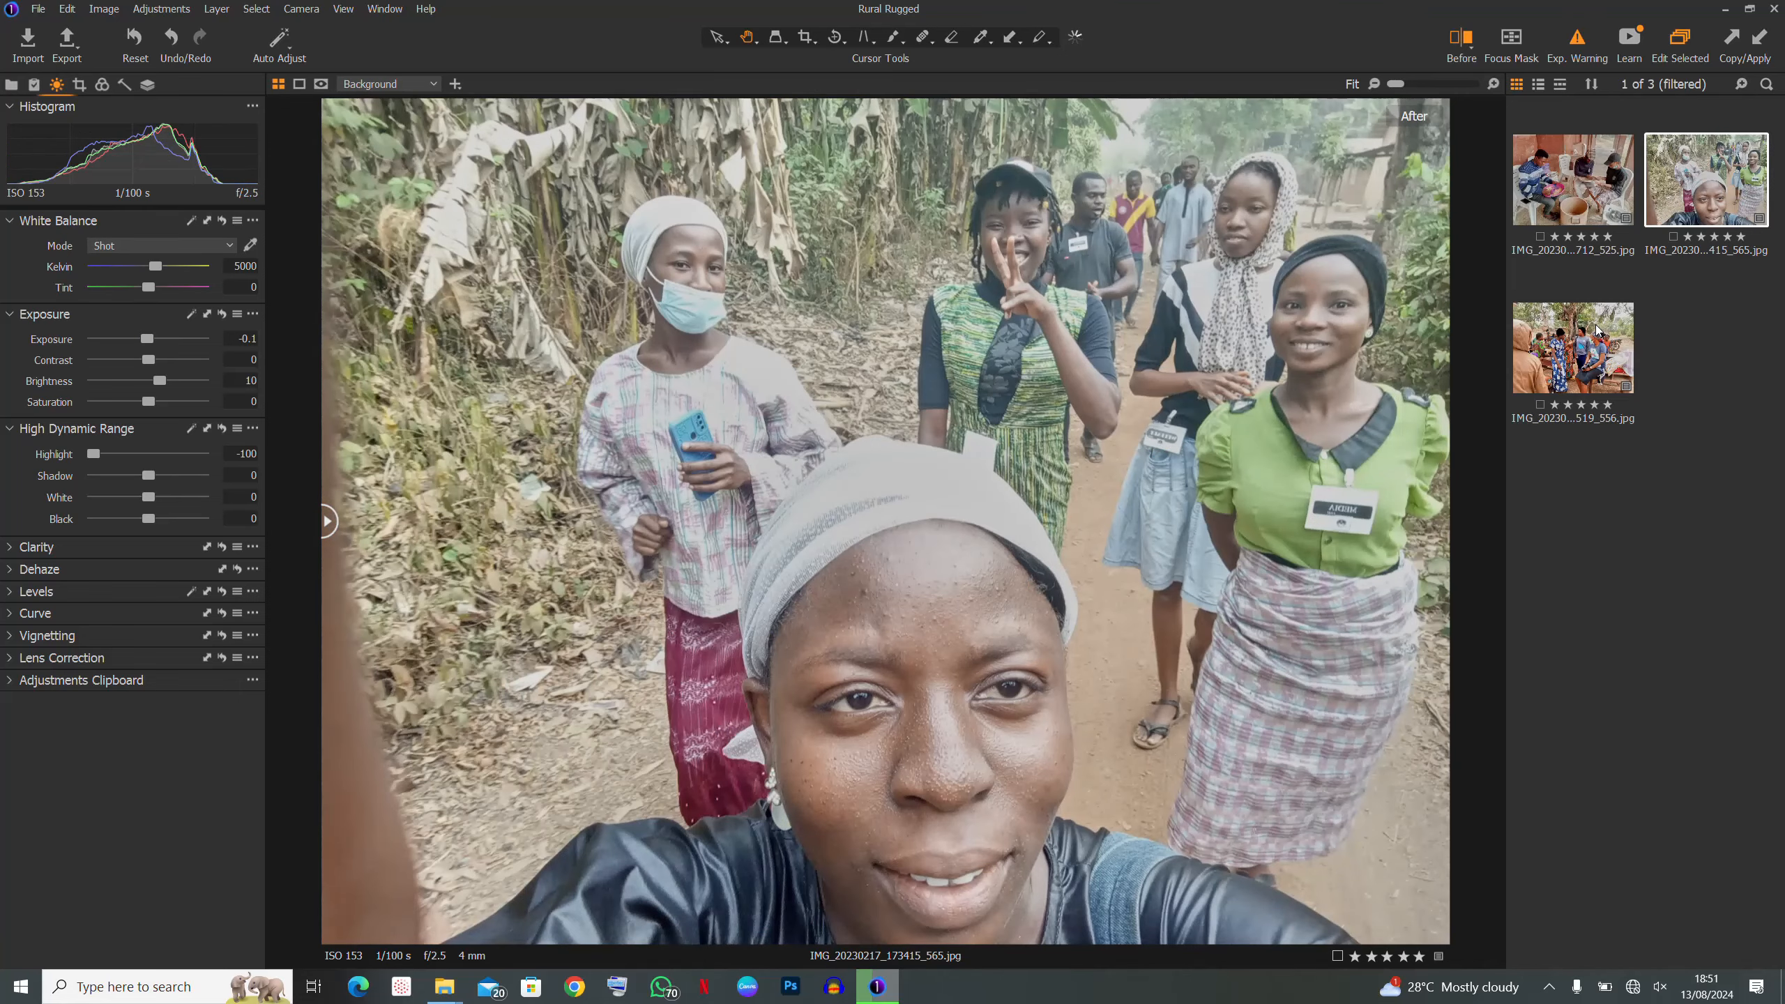
pyautogui.press('Left')
pyautogui.press('Right')
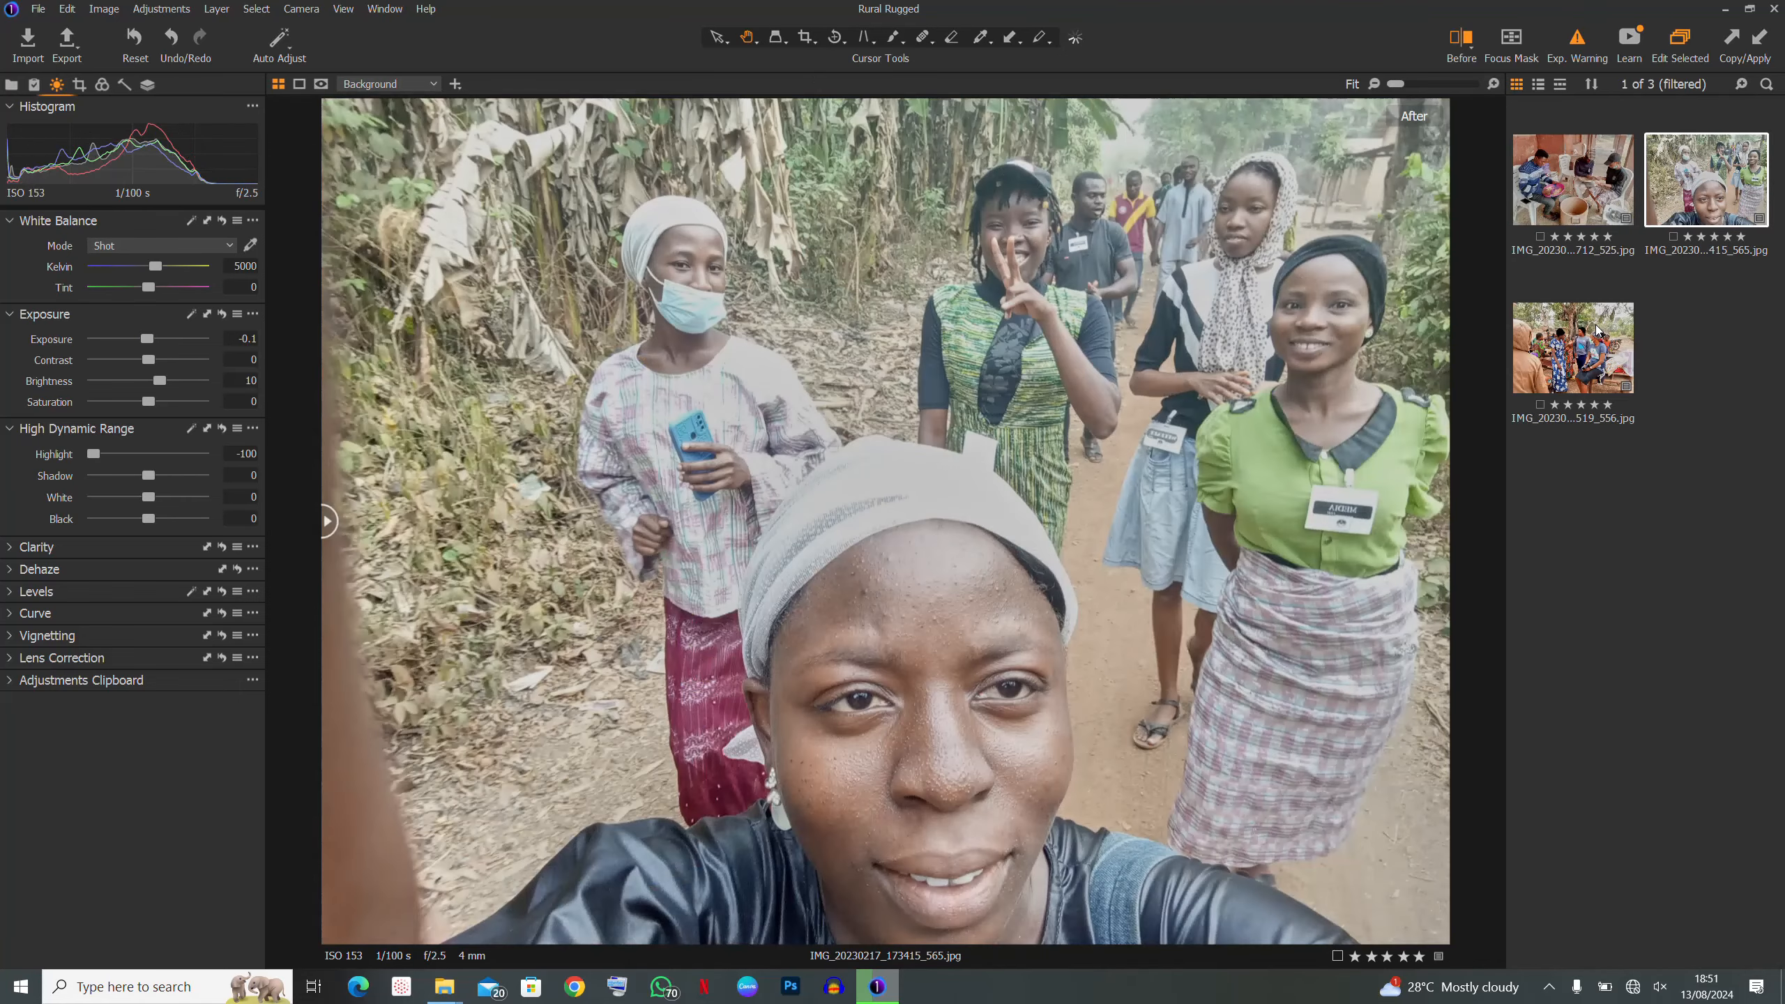
pyautogui.press('Right')
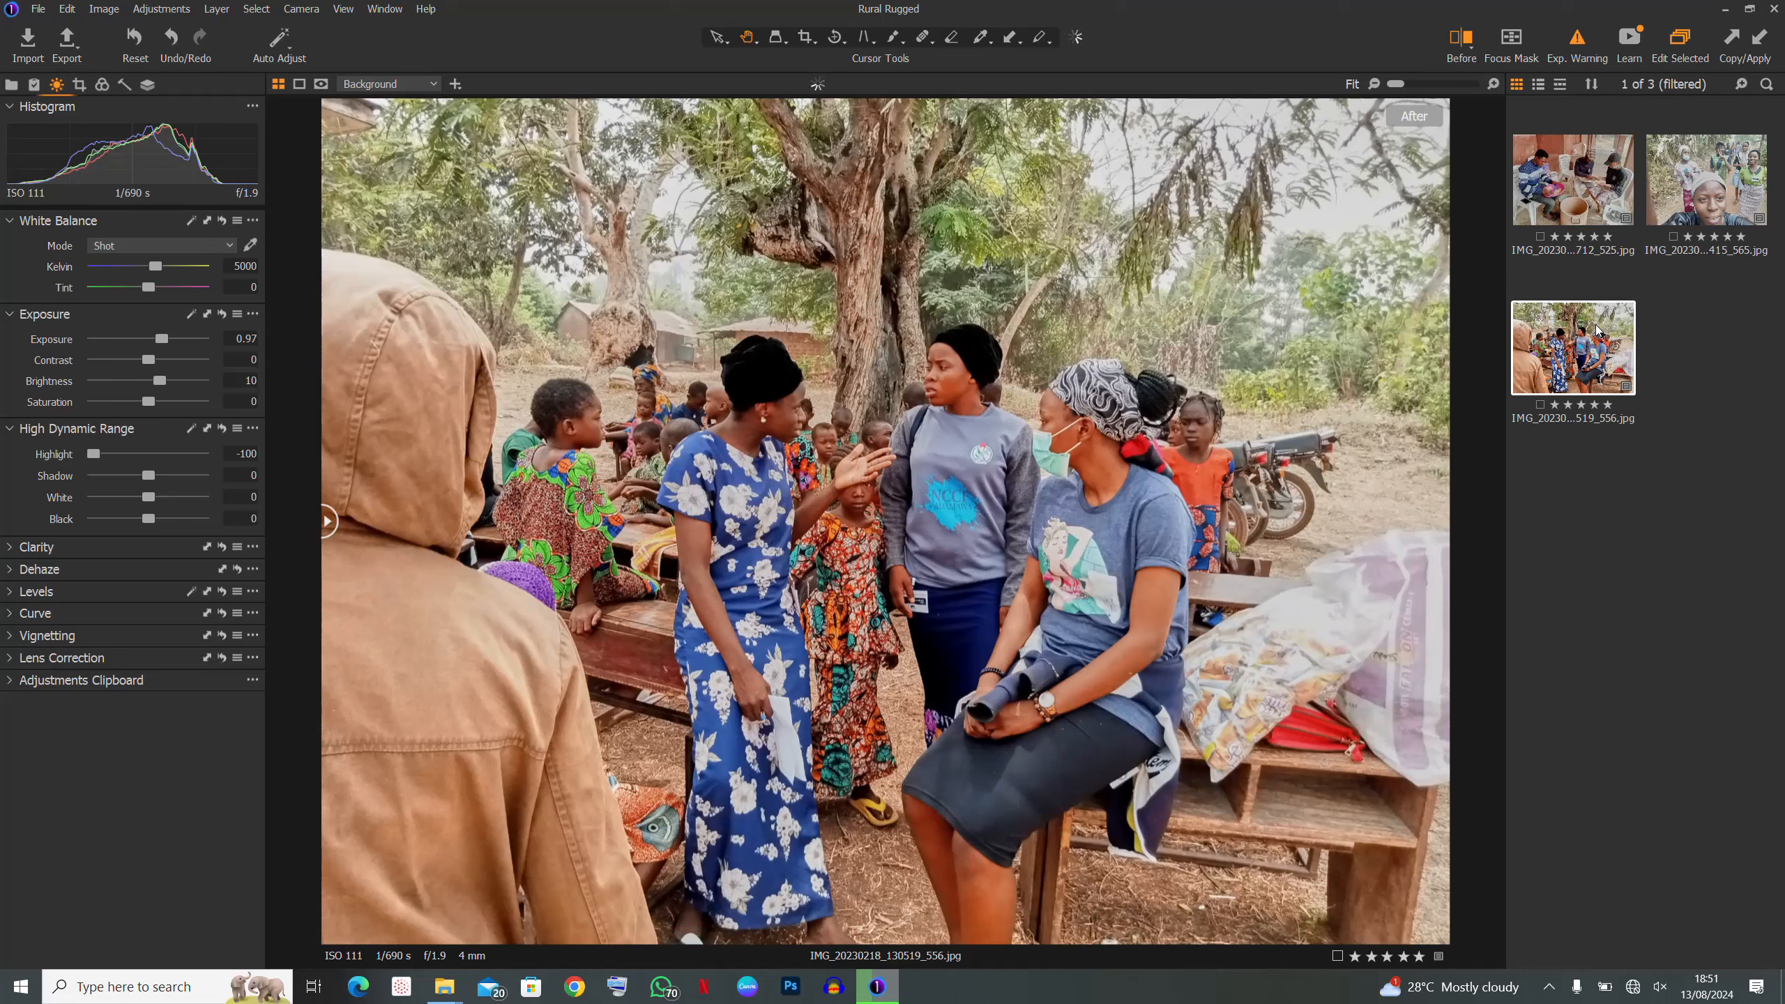
pyautogui.press('Left')
pyautogui.press('Left')
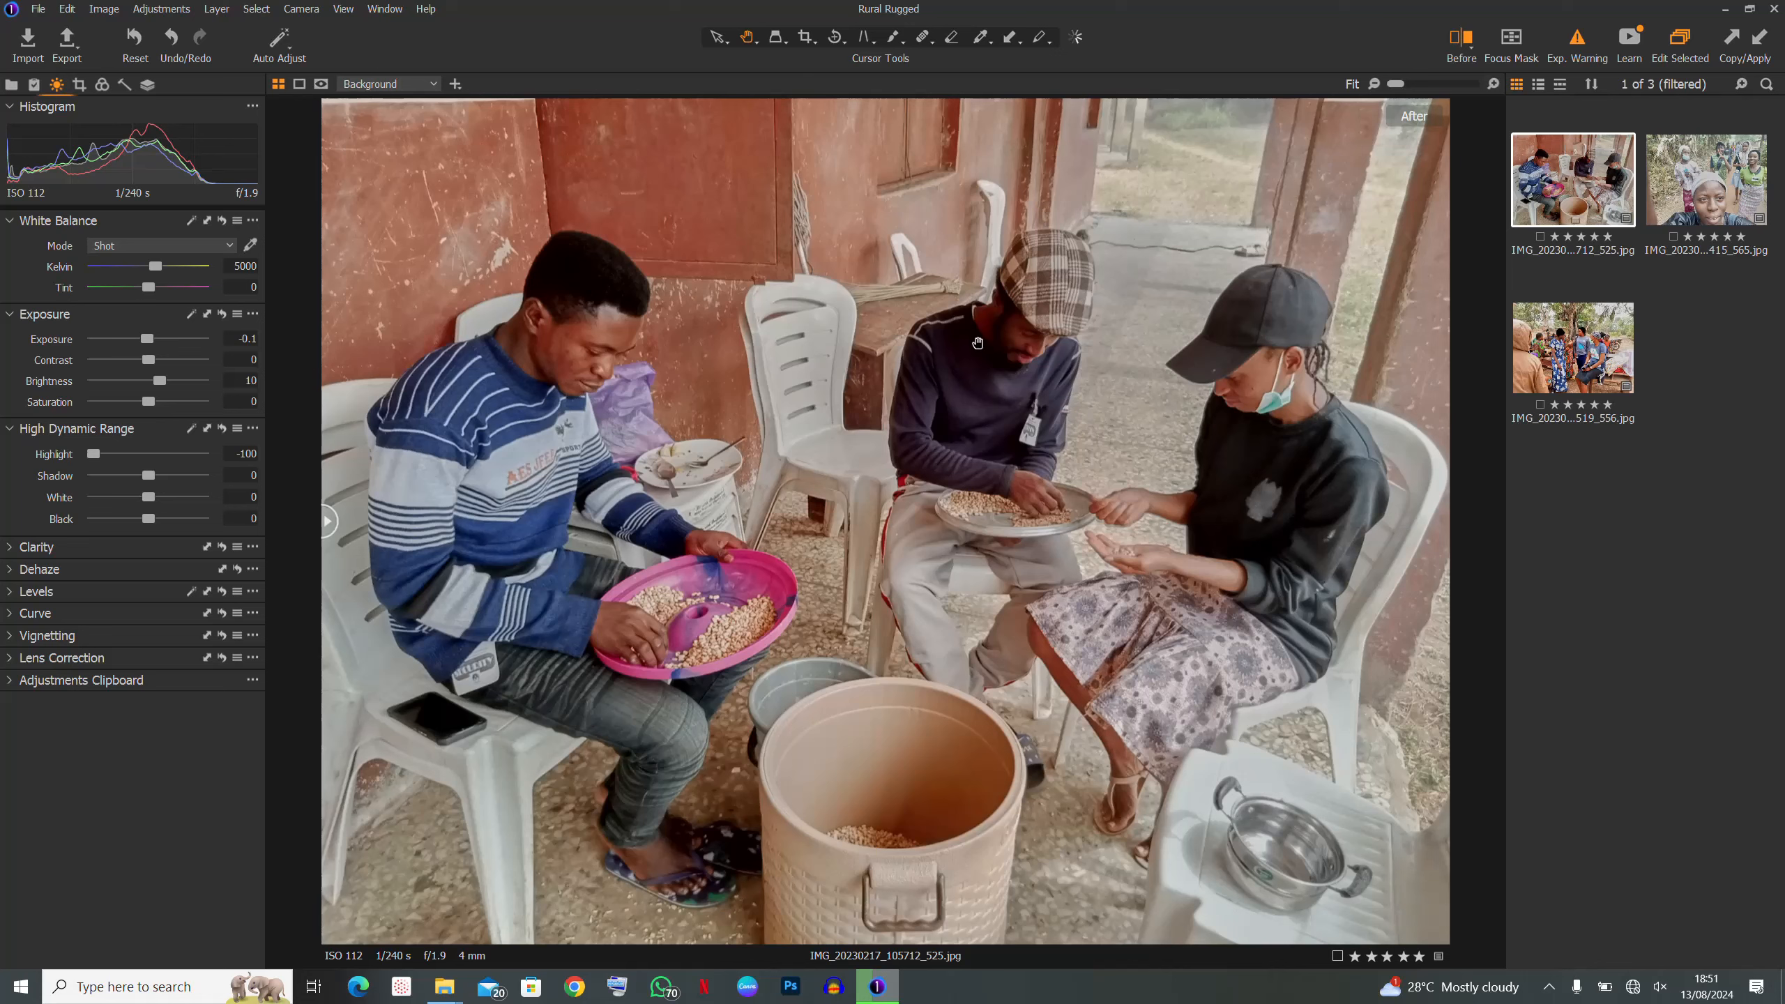
# - Filter to one-star photos, open the blood-pressure check-up image and lift its Shadow to 100
pyautogui.click(12, 85)
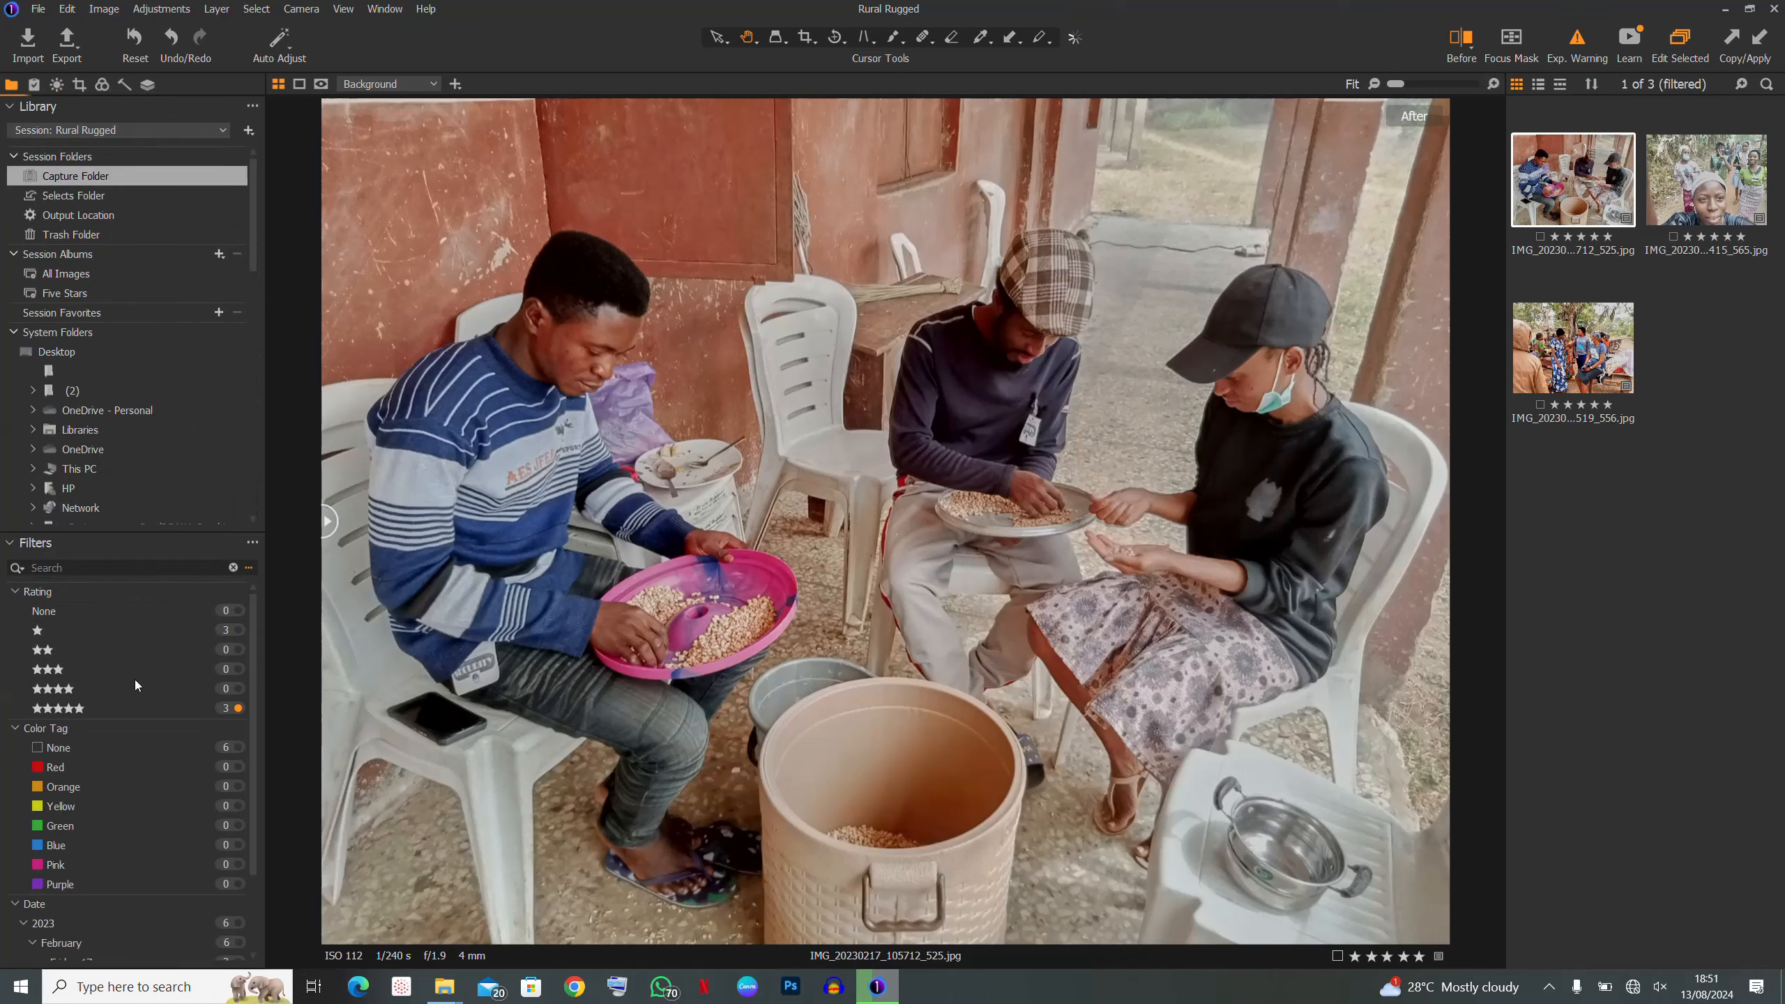
pyautogui.click(75, 631)
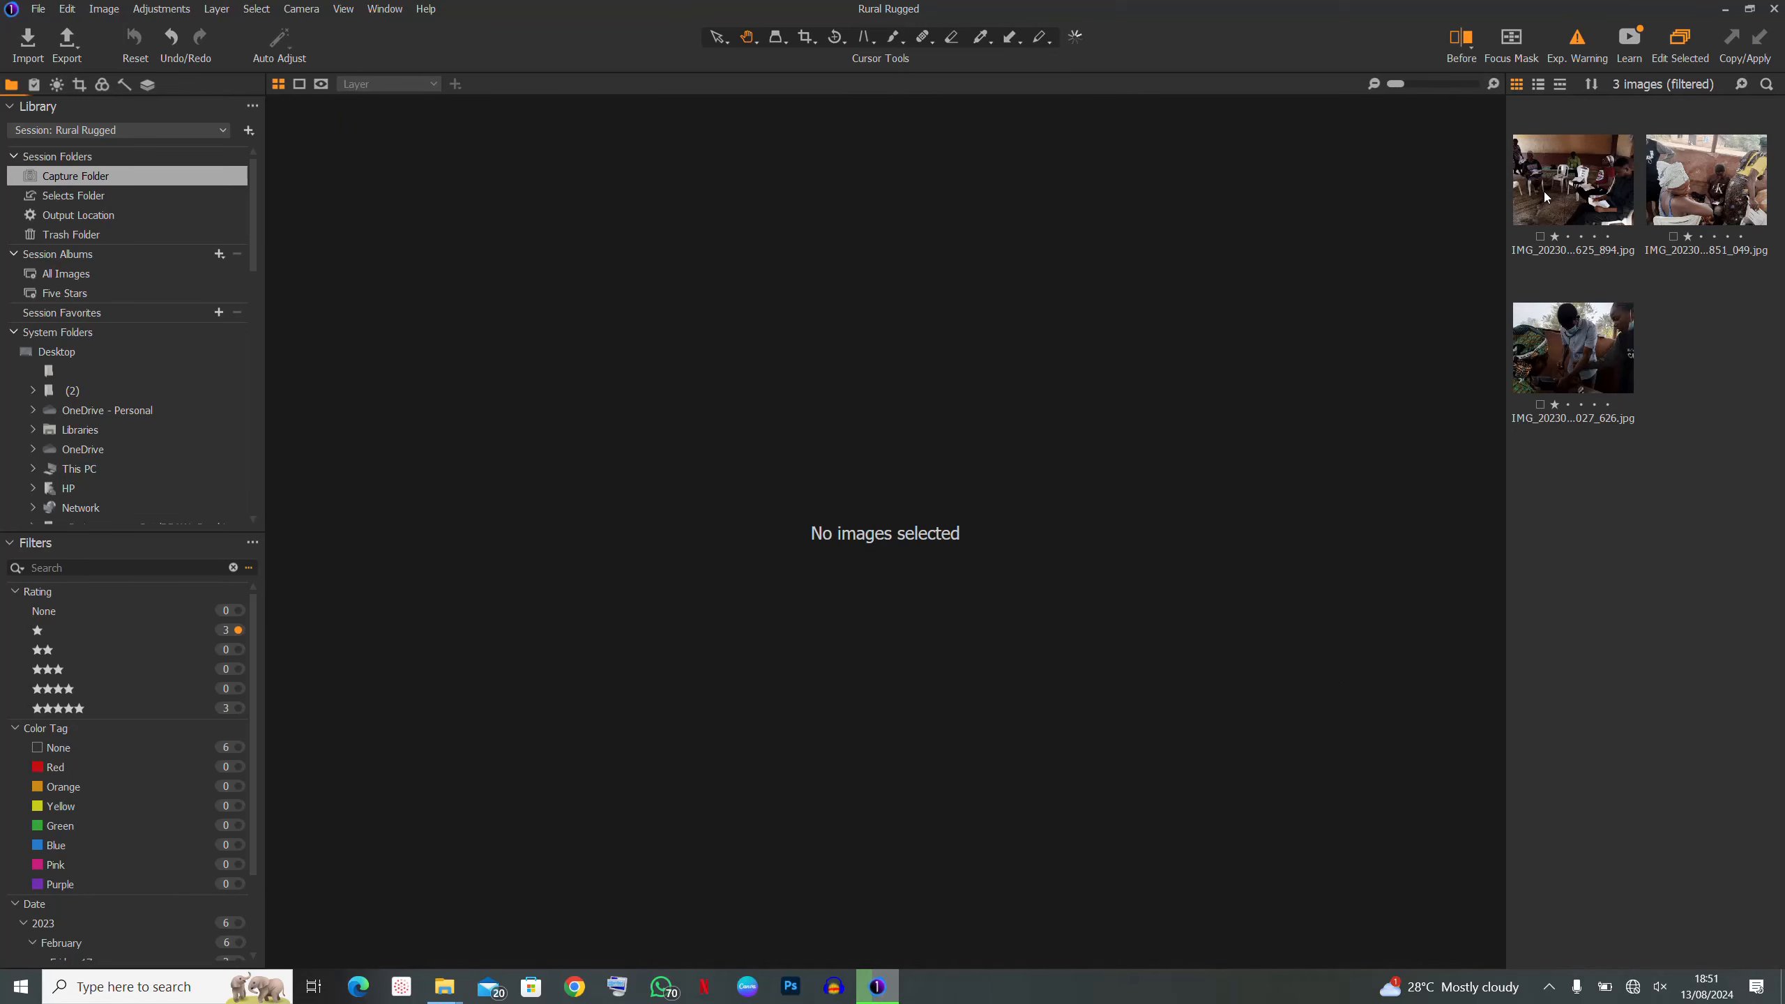
pyautogui.click(1574, 374)
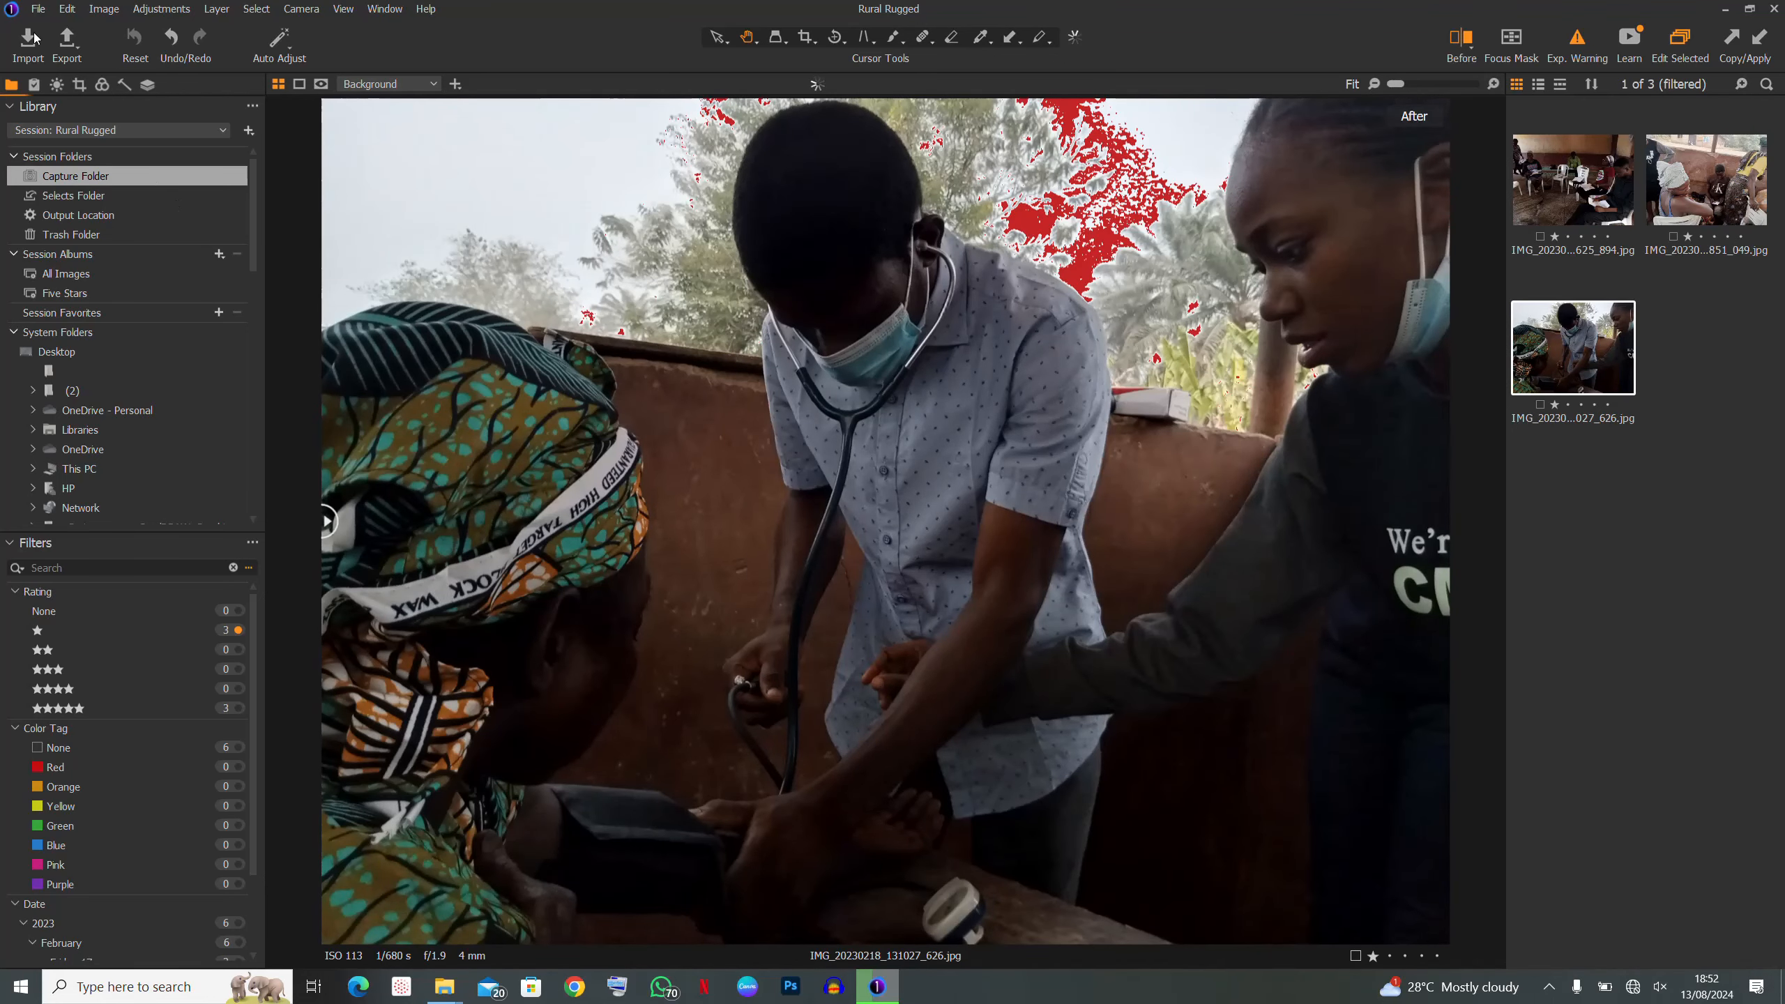
pyautogui.click(57, 86)
pyautogui.moveTo(148, 477); pyautogui.dragTo(202, 476)
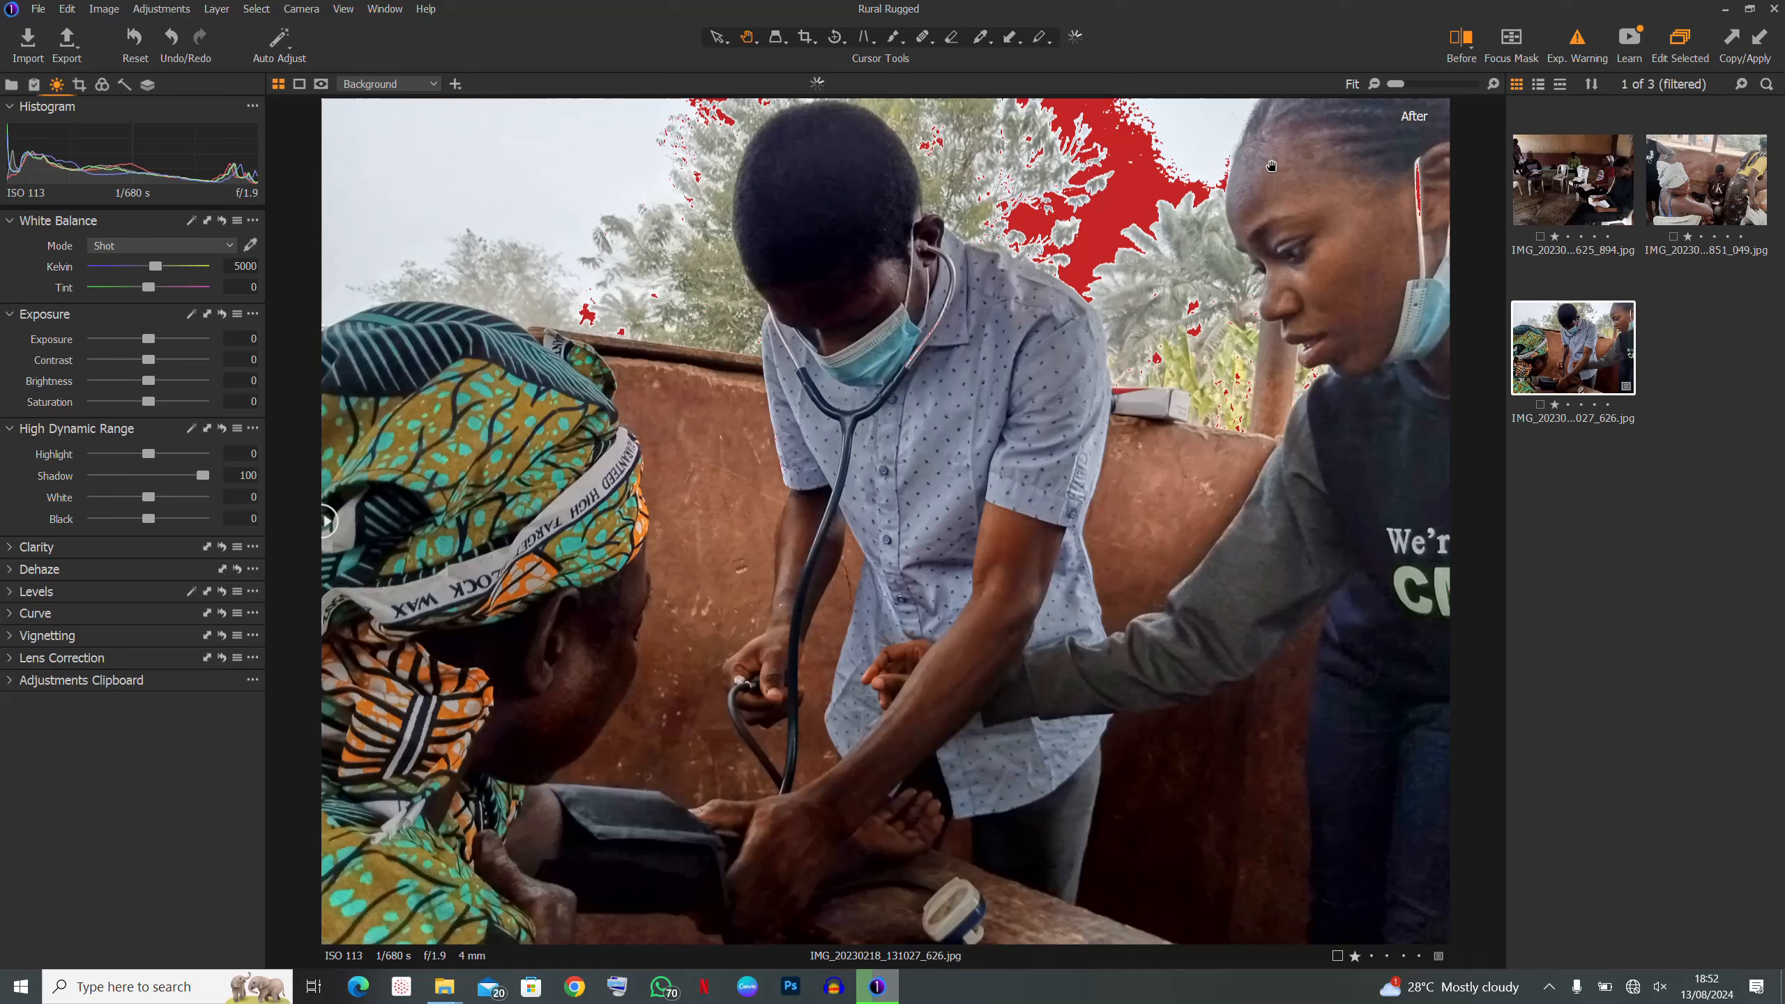
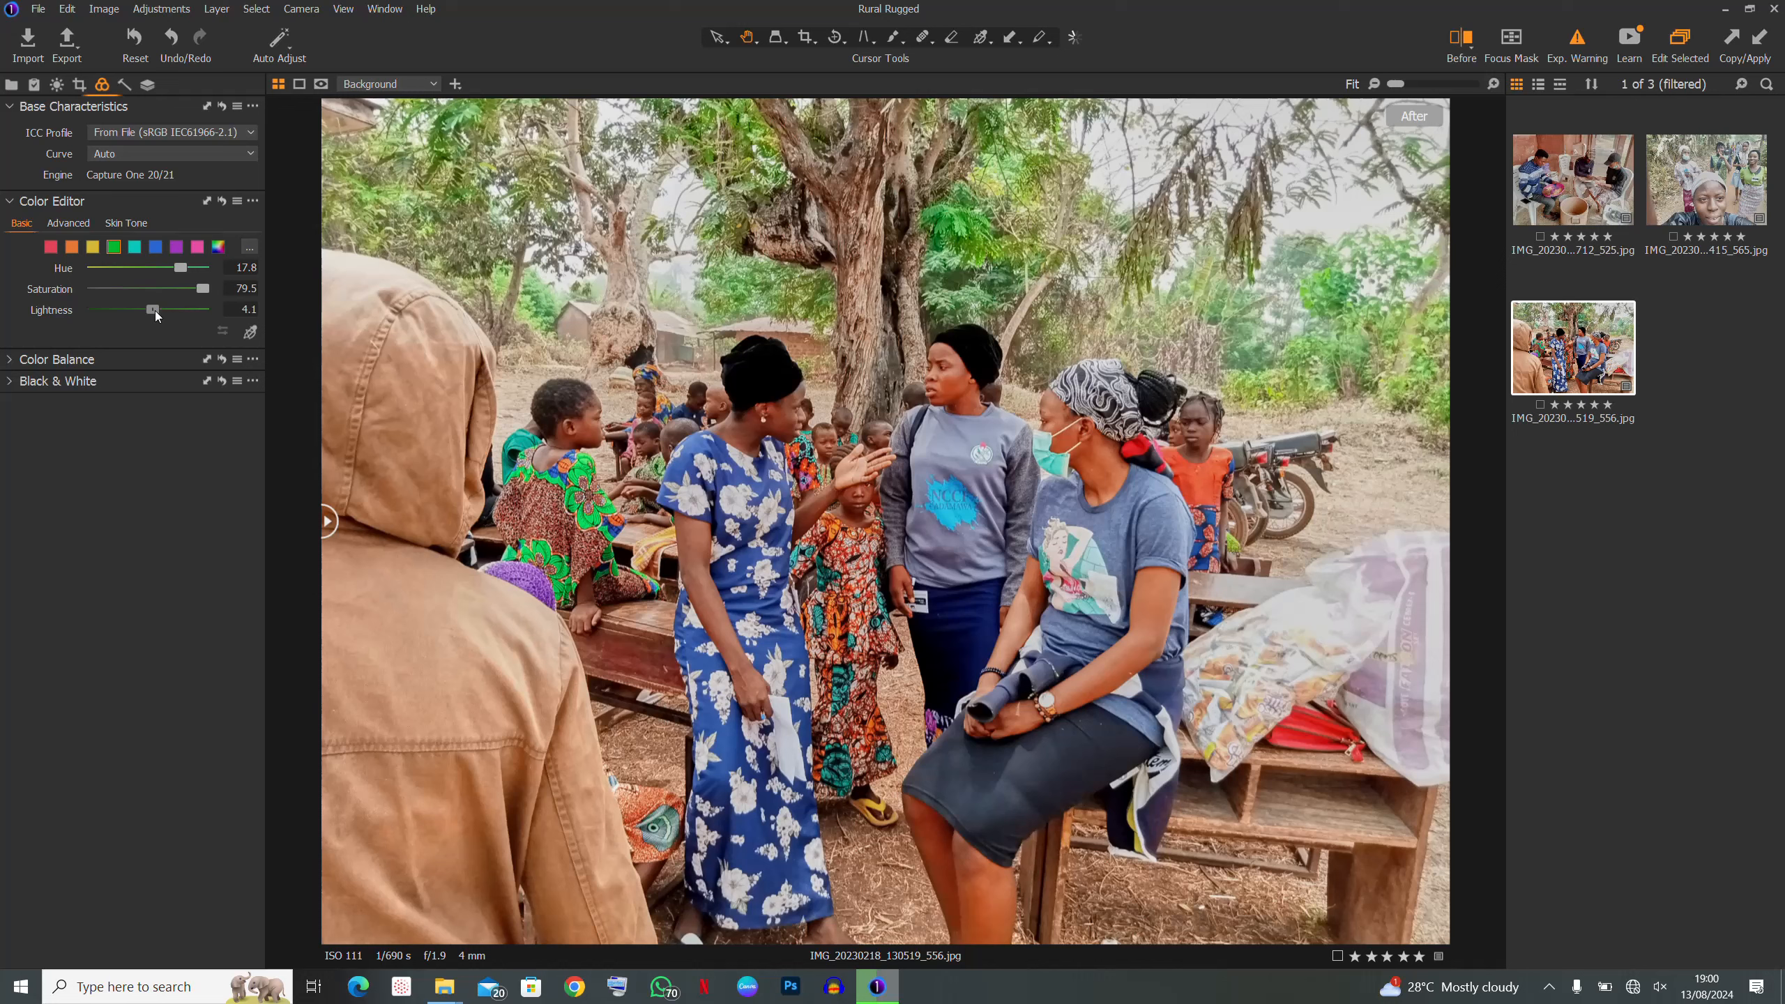
# - Brighten the village photo's greens and shift the blue tones' hue to -13.4
pyautogui.moveTo(185, 321)
pyautogui.mouseDown()
pyautogui.moveTo(103, 336)
pyautogui.moveTo(199, 329)
pyautogui.mouseUp()
pyautogui.click(156, 247)
pyautogui.moveTo(149, 268); pyautogui.dragTo(123, 268)
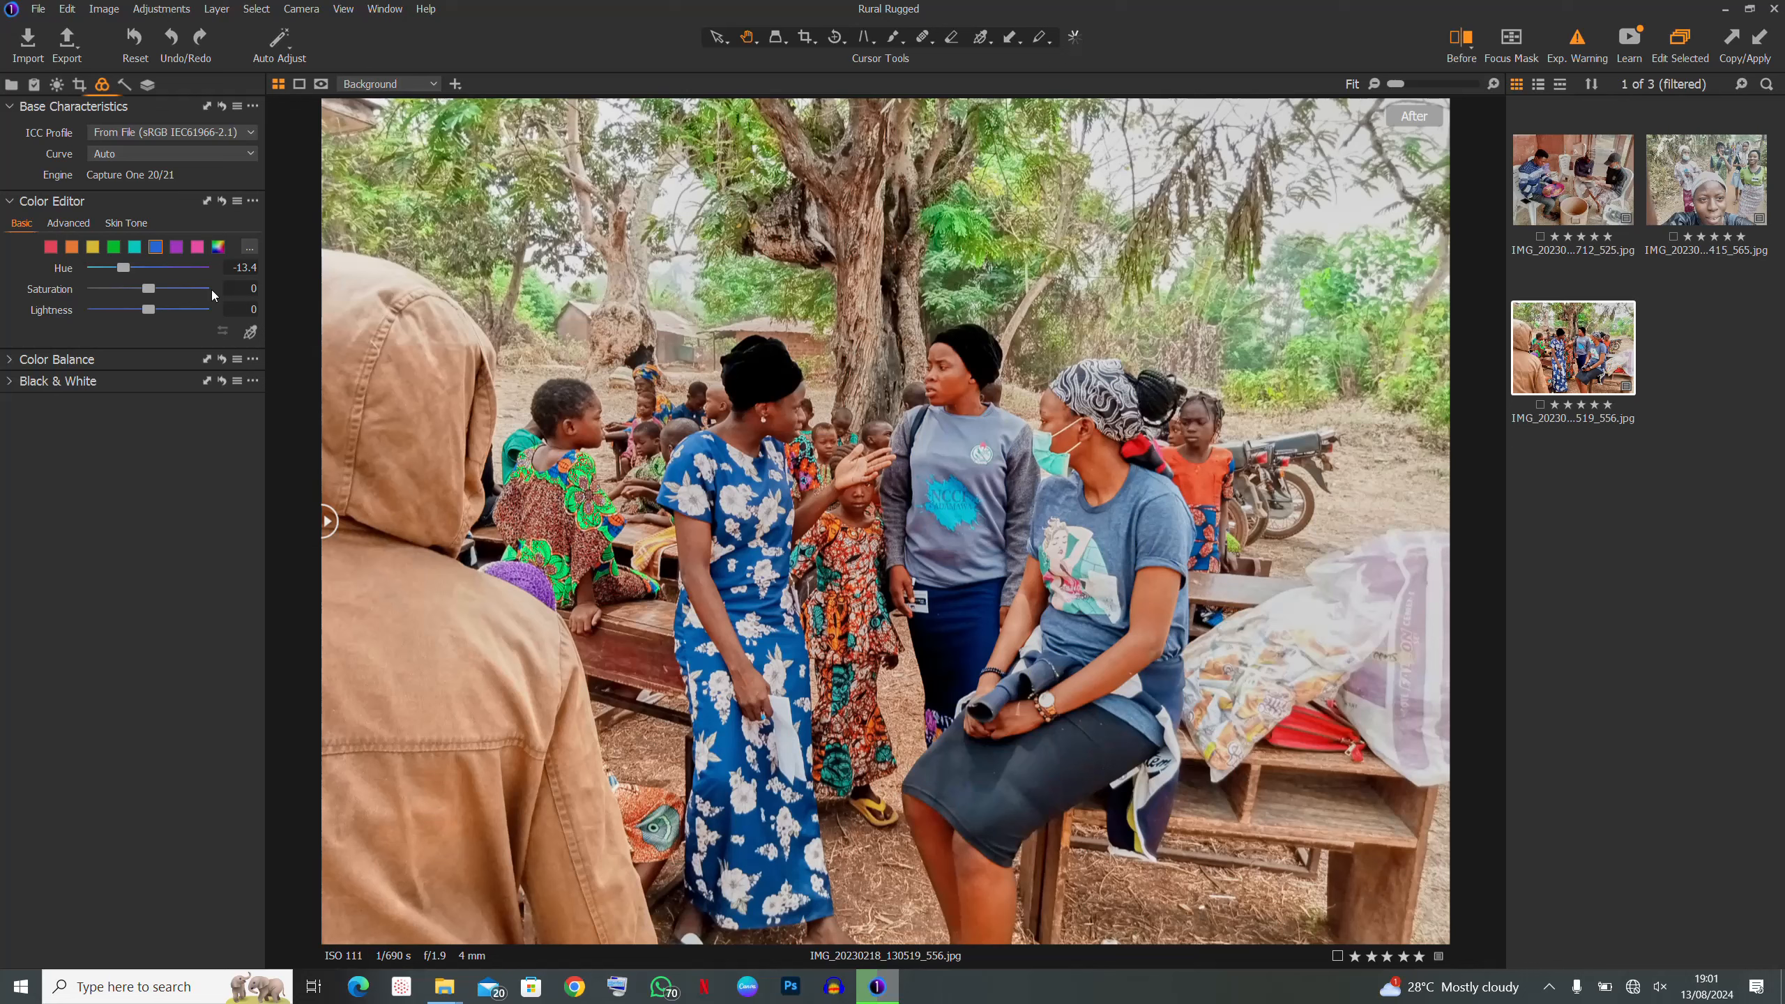
# - Set the blue Saturation to 80, then view the bean-sorting photo IMG_20230217_105712_525
pyautogui.click(212, 288)
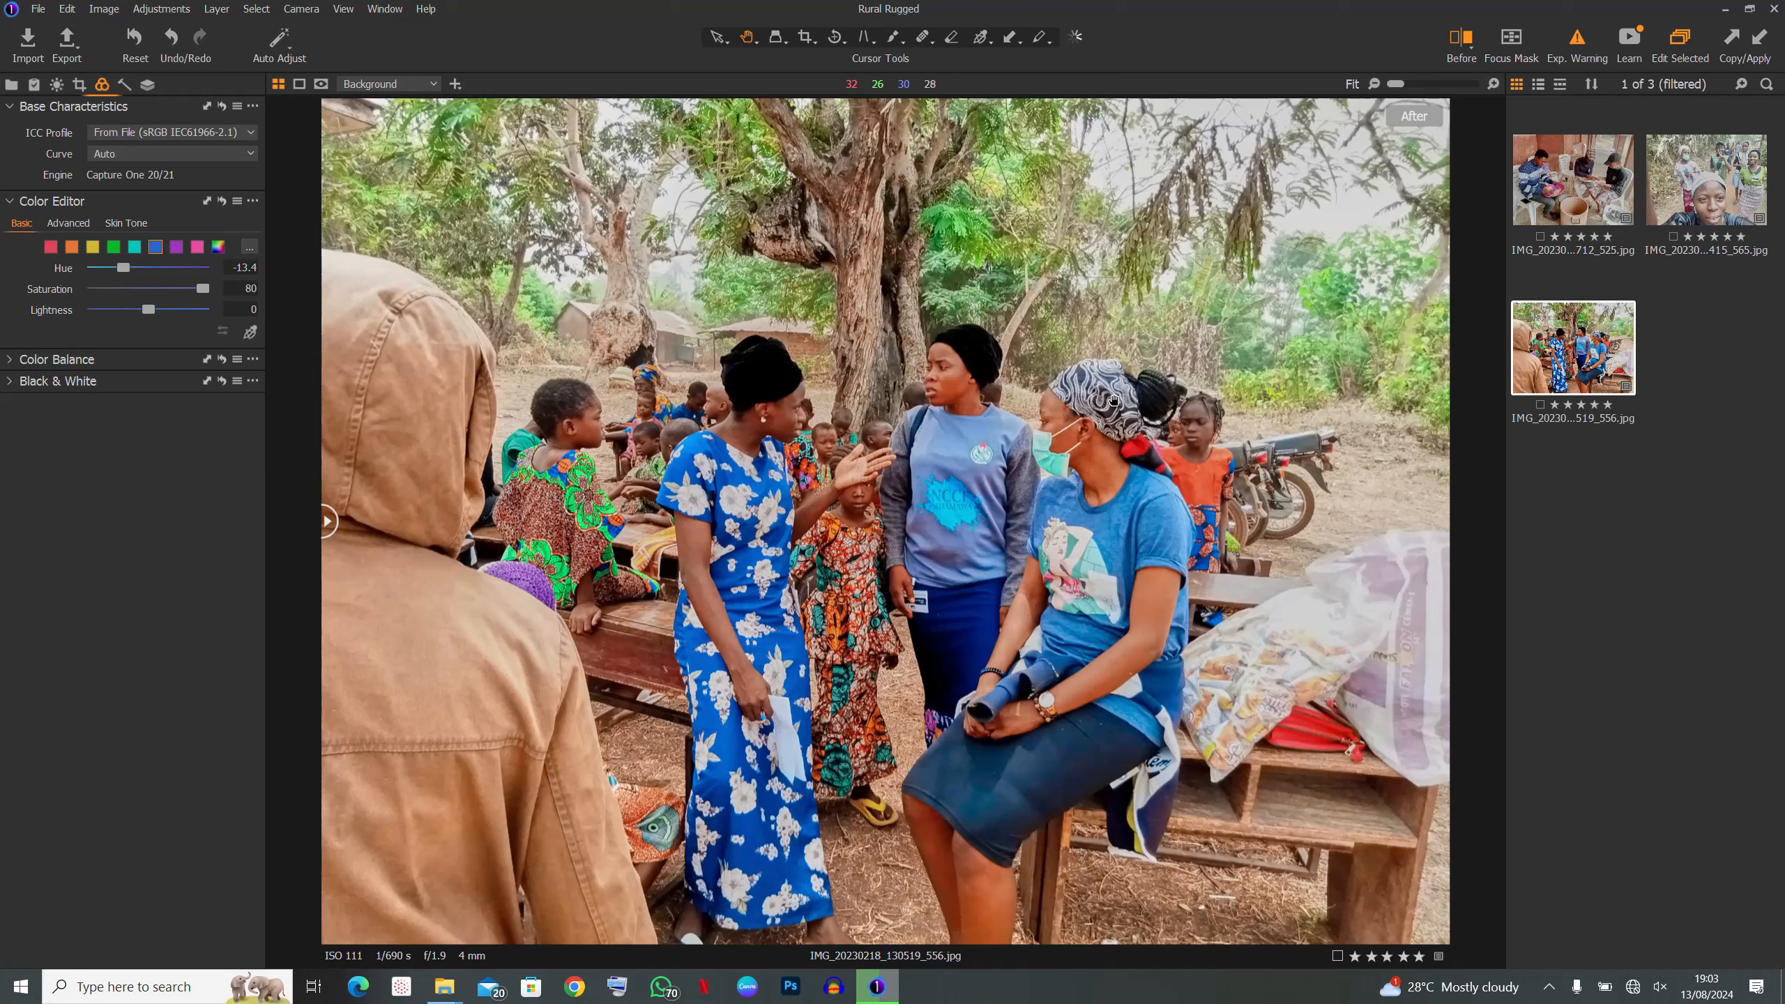
pyautogui.click(1559, 188)
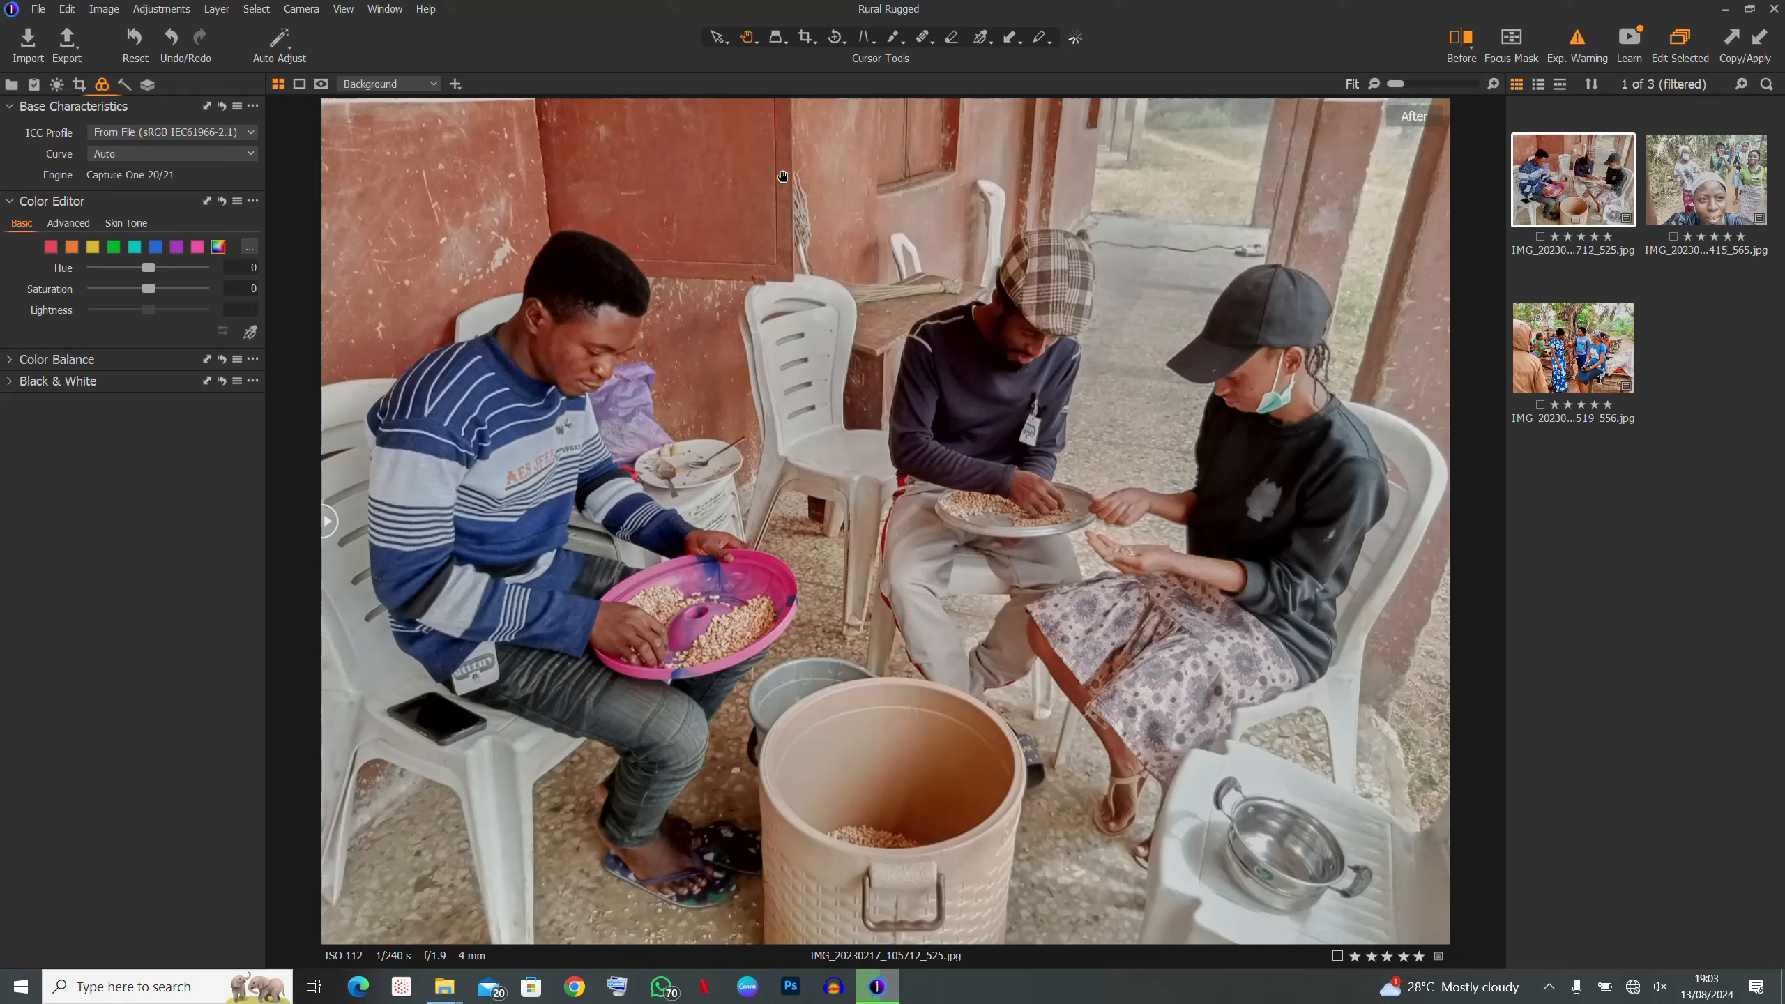
# - Switch the left tool panel from the Layers tools to the Details tools
pyautogui.click(148, 84)
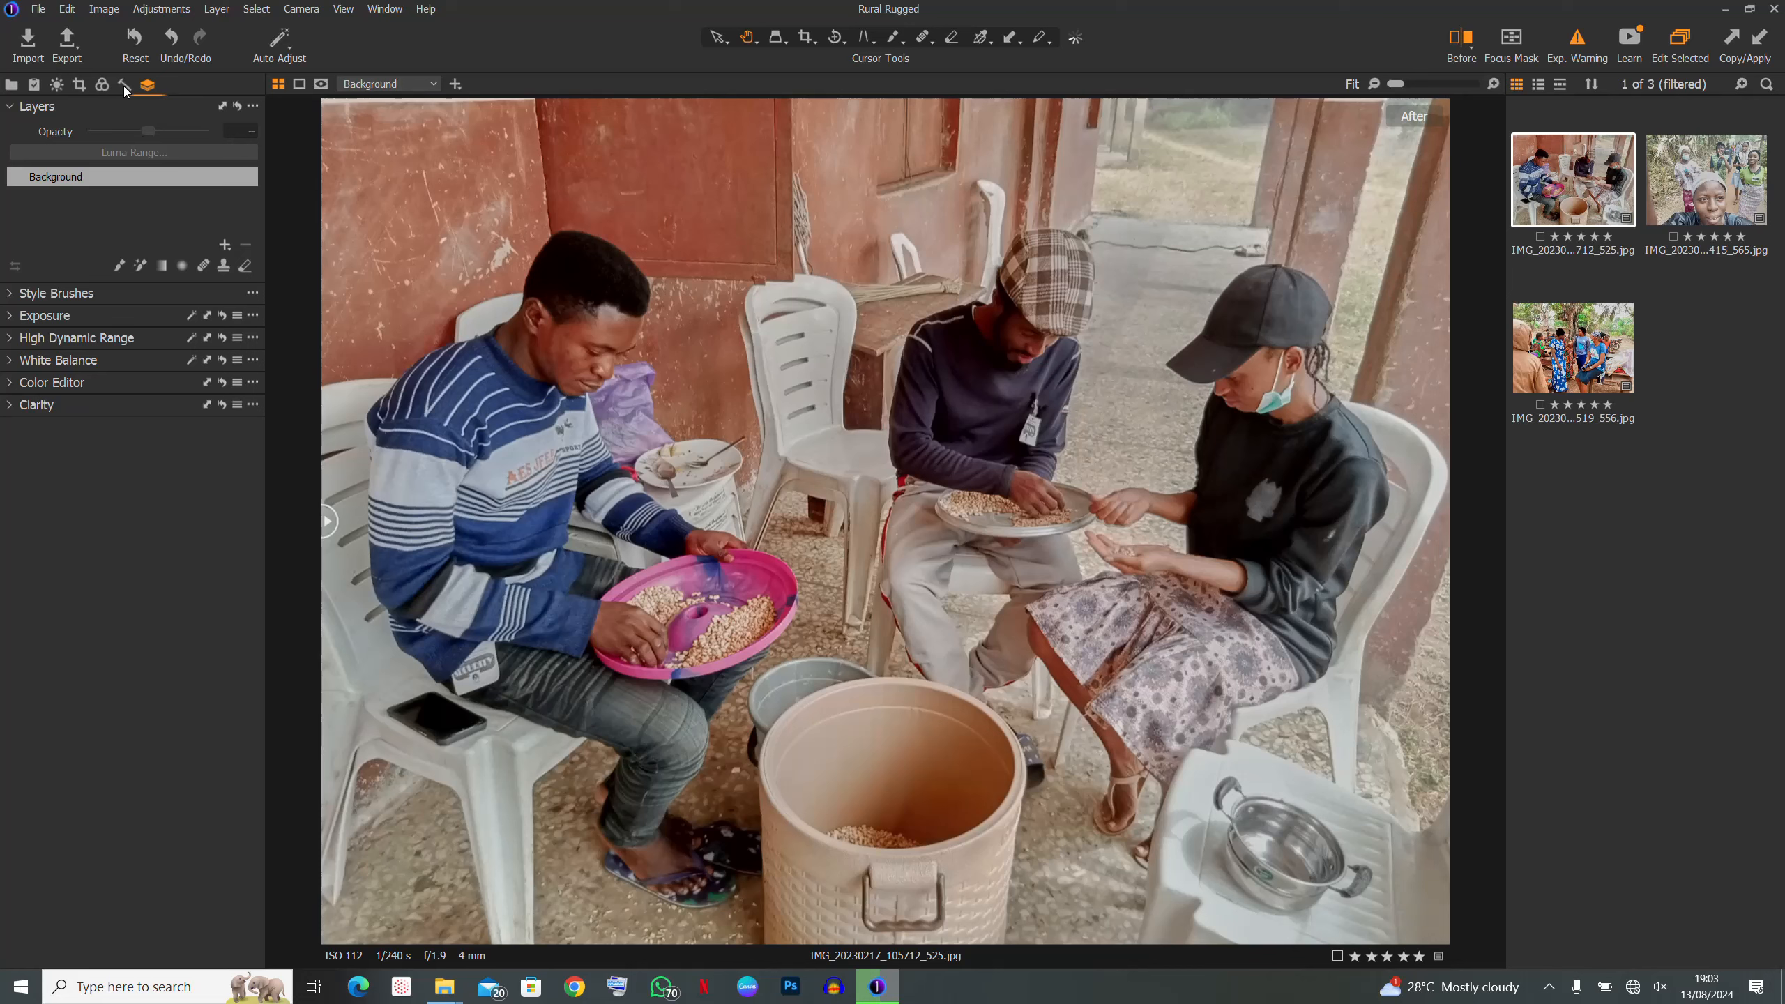
pyautogui.click(124, 85)
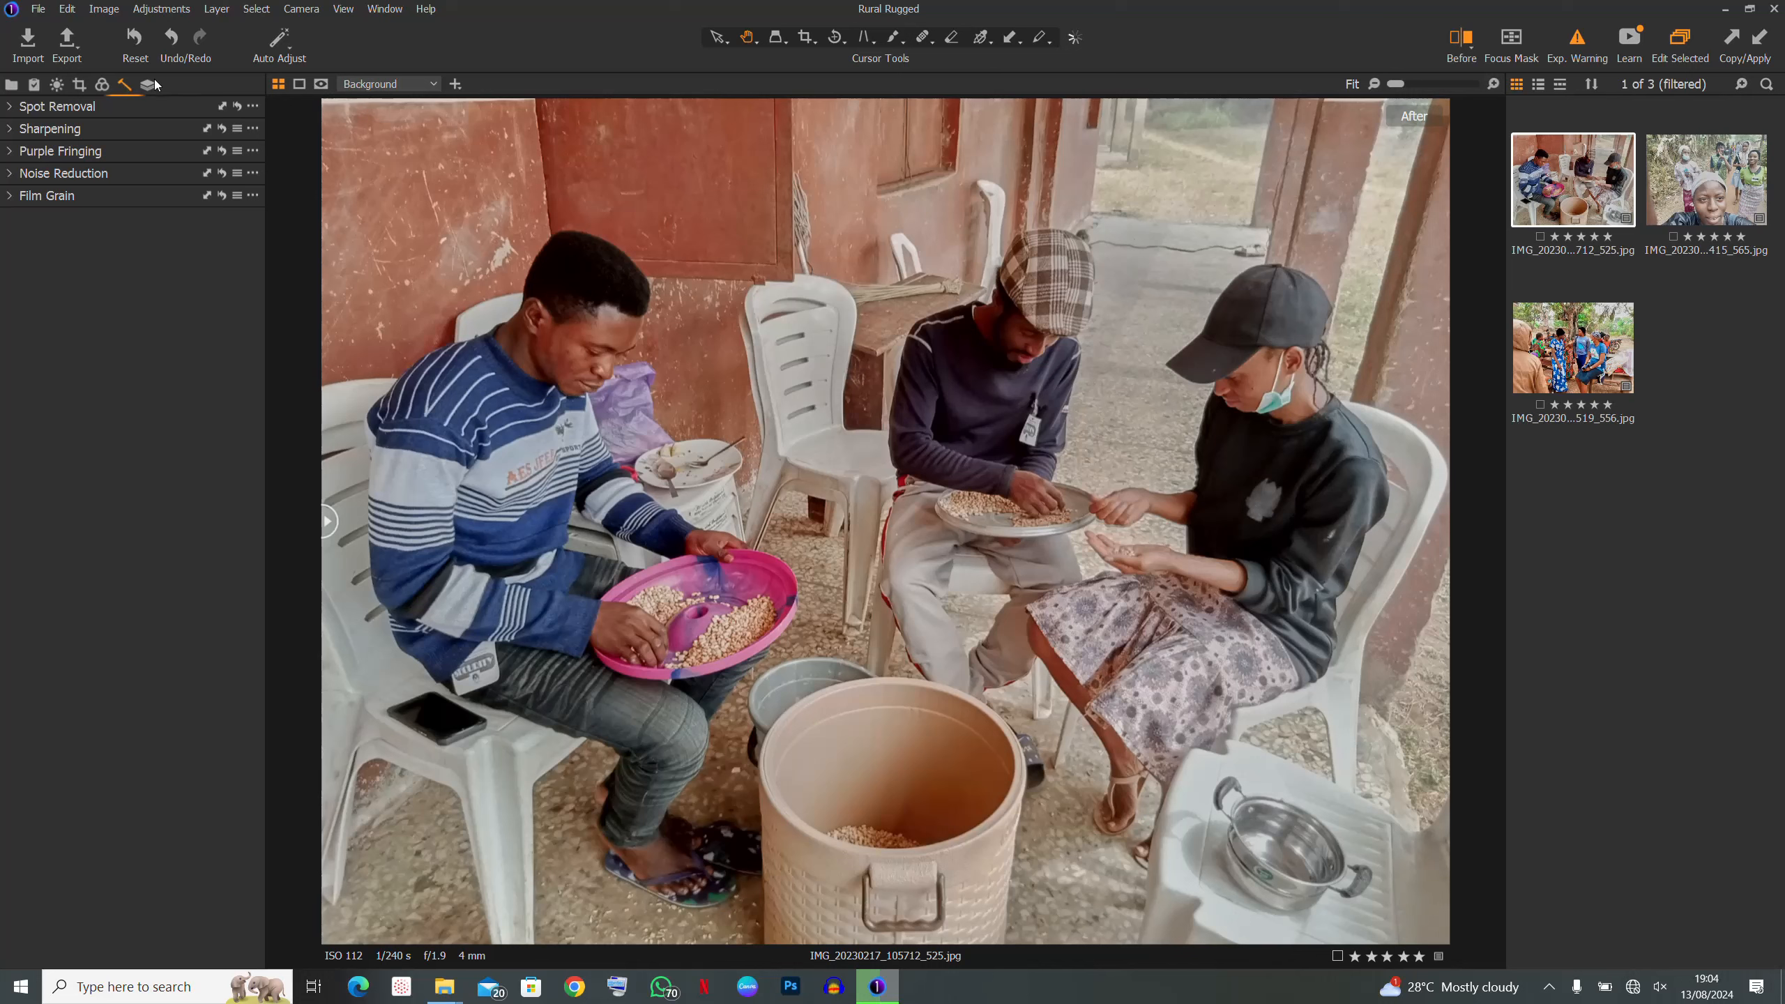
# - Open the Export Images dialog for the bean-sorting photo, then close it without exporting
pyautogui.click(67, 39)
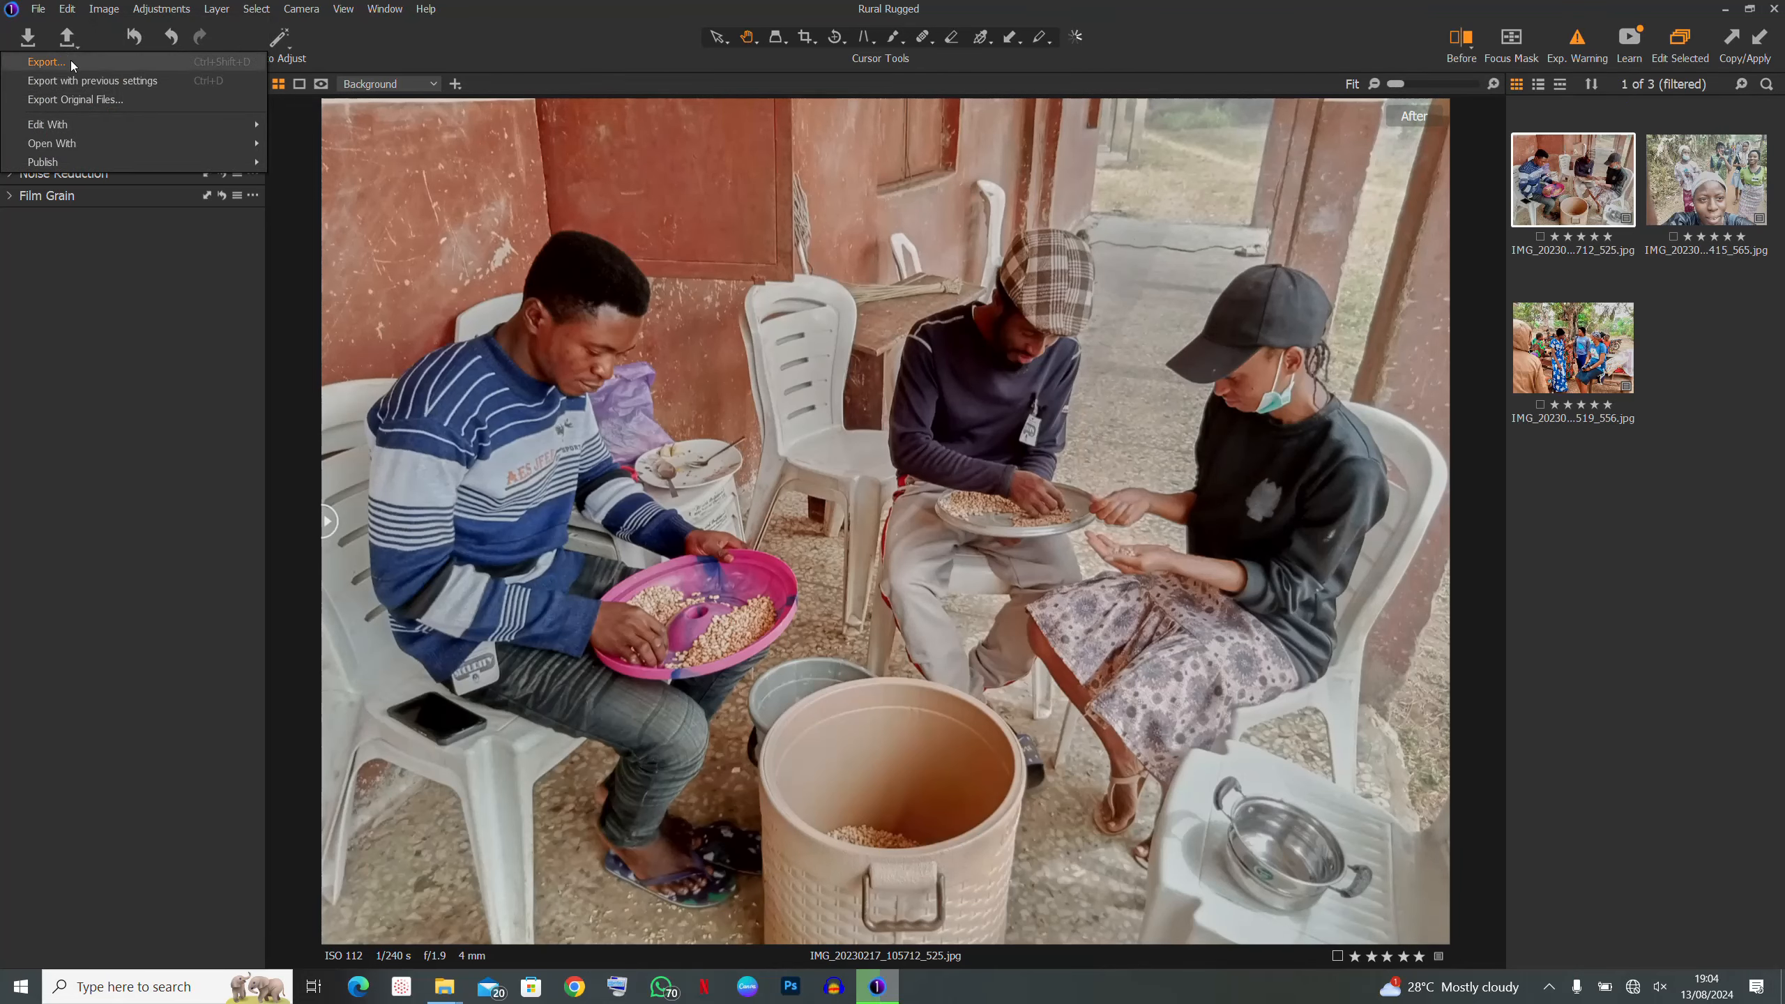
pyautogui.click(69, 61)
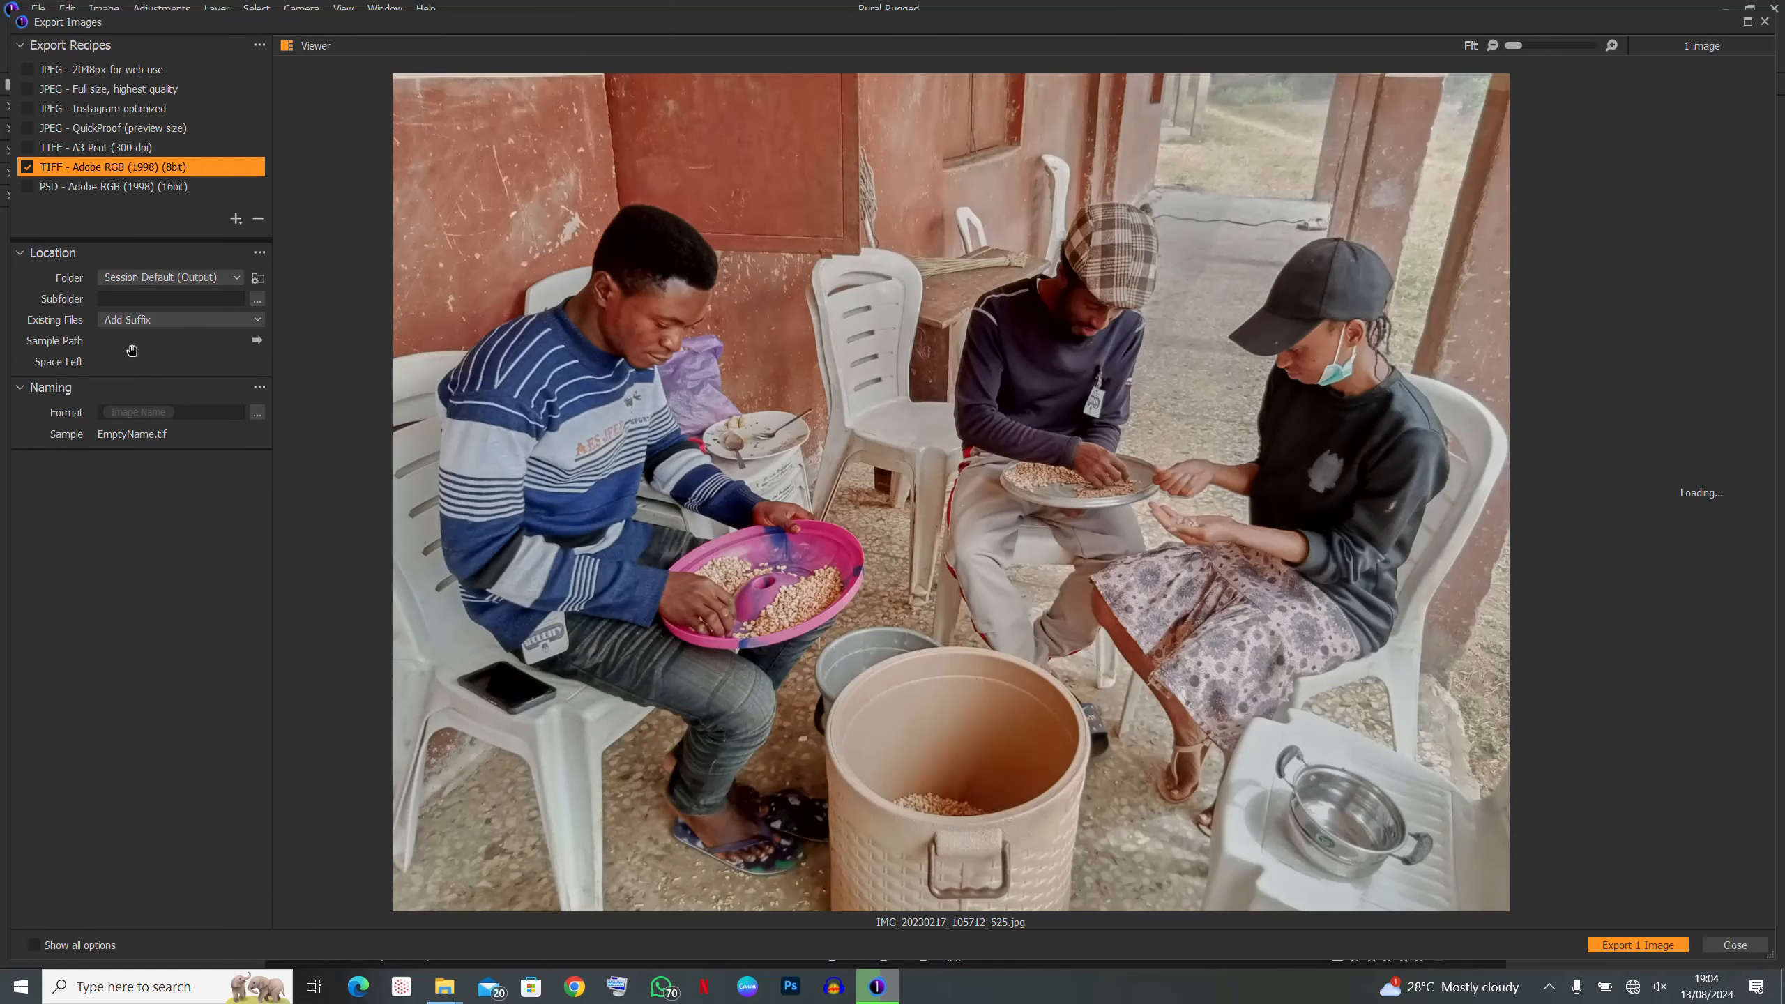
pyautogui.click(1735, 945)
pyautogui.click(384, 9)
pyautogui.moveTo(416, 27)
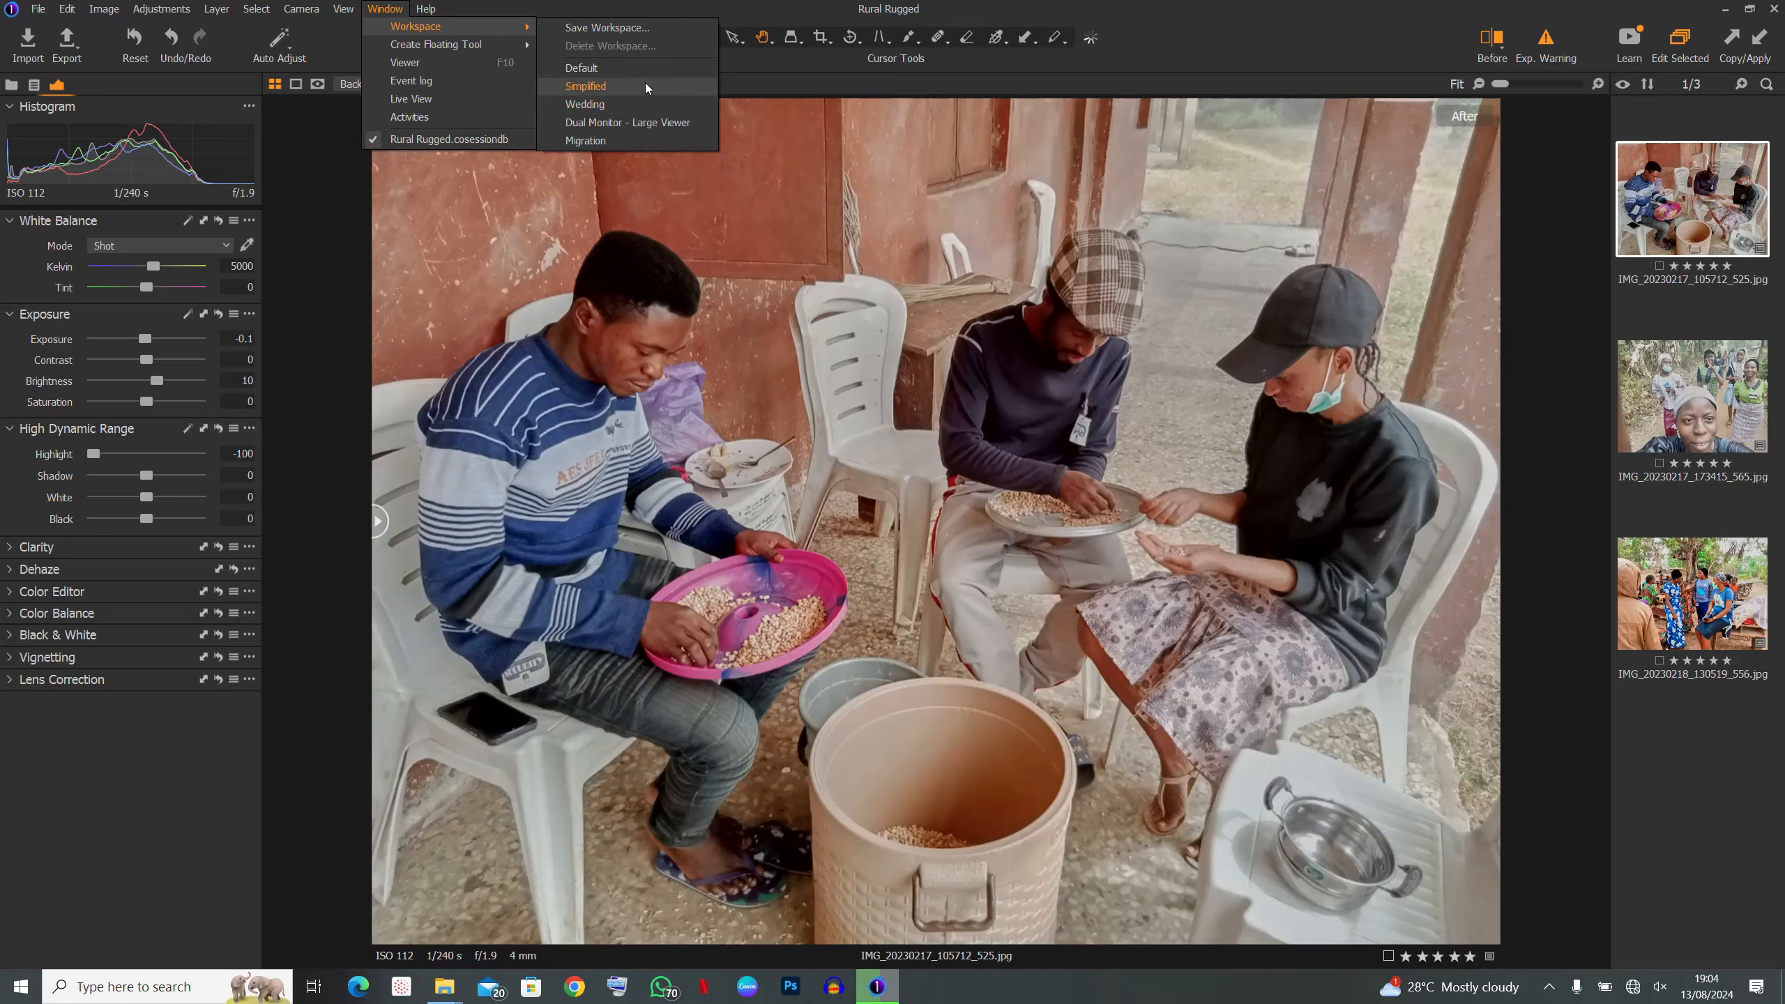
# - Apply the Simplified workspace layout
pyautogui.click(654, 68)
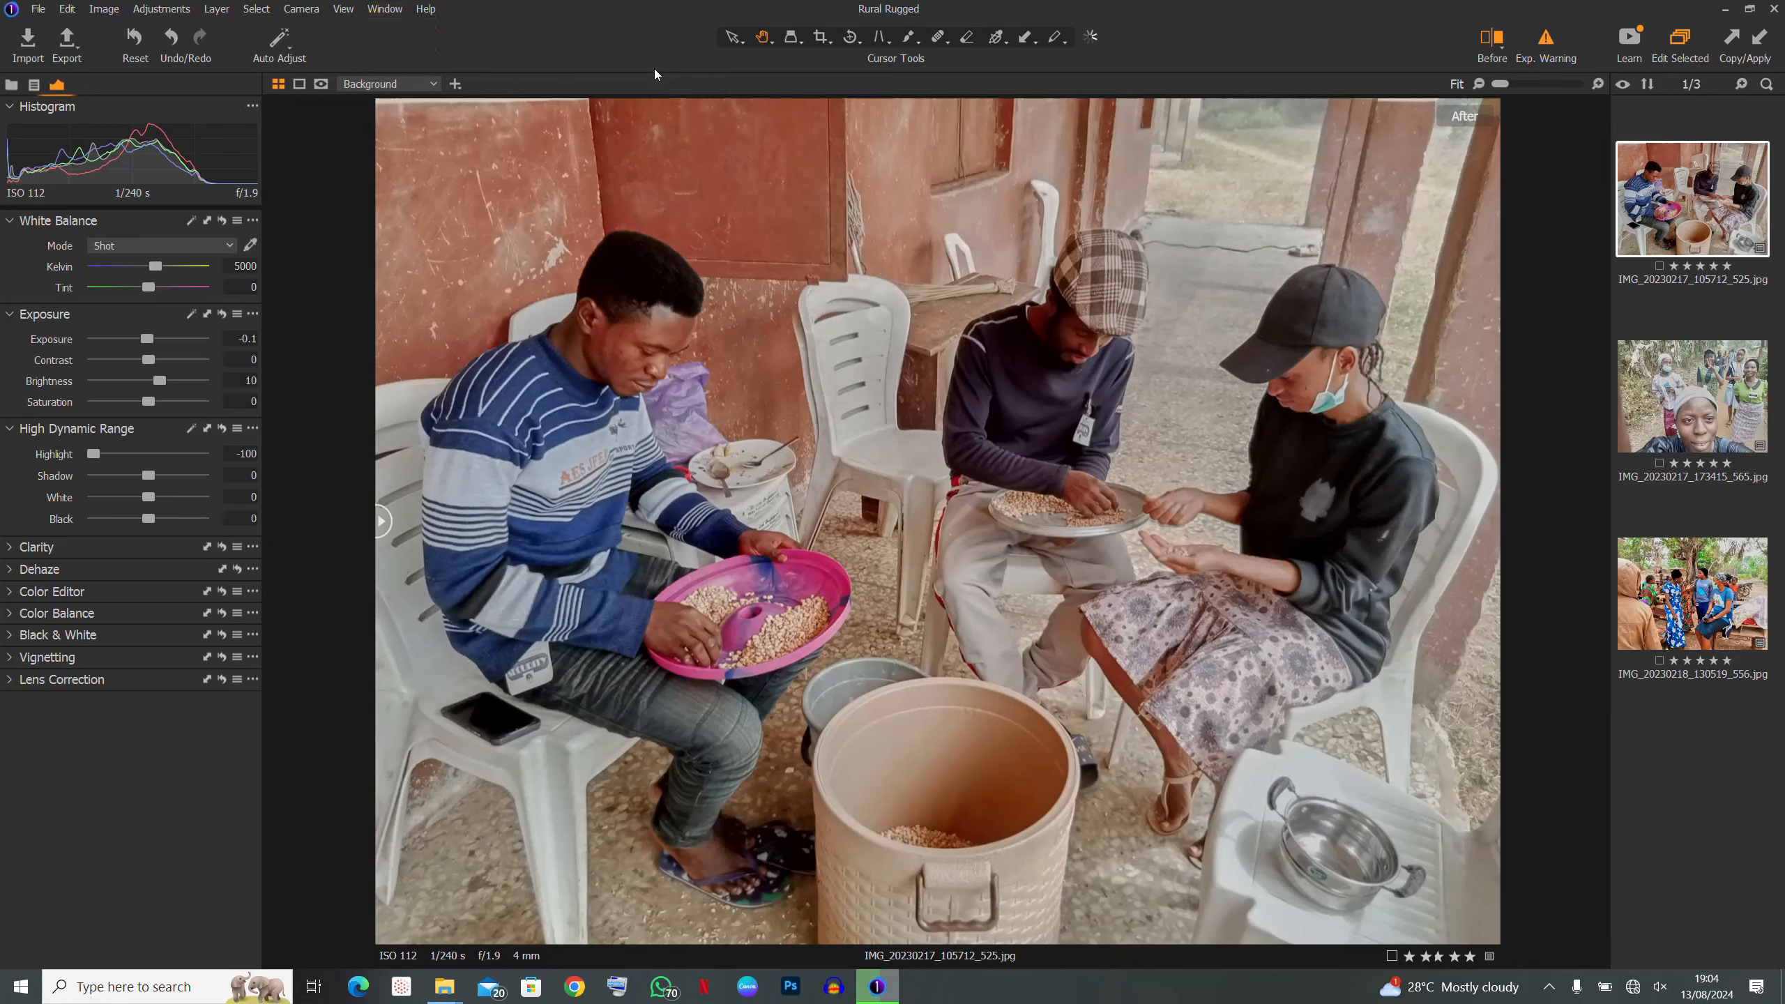